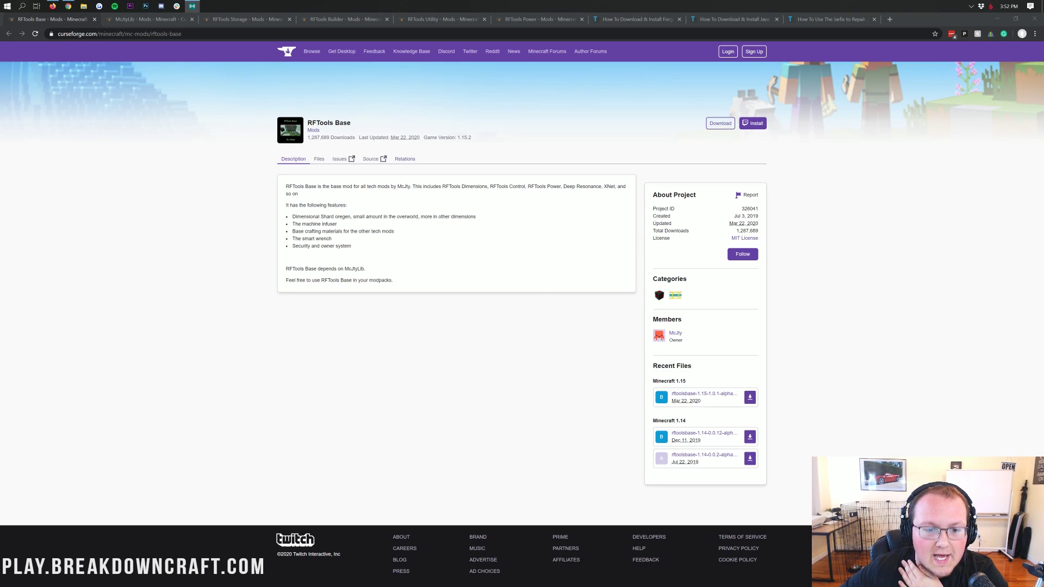
# Highlight the RFTools title and preview the RFTools Storage page before returning to RFTools Base.
pyautogui.moveTo(308, 124); pyautogui.dragTo(334, 124)
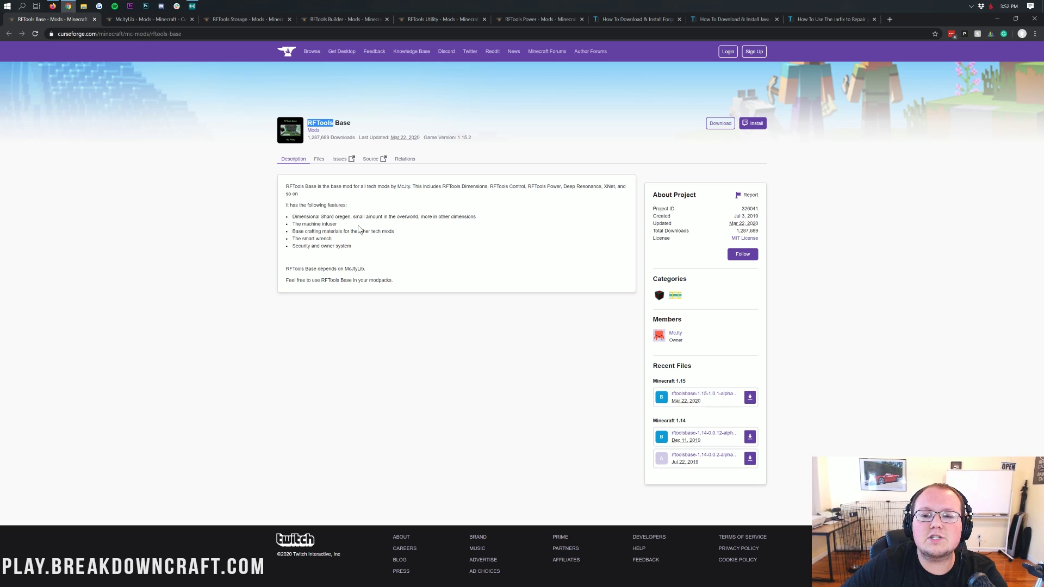
pyautogui.click(244, 20)
pyautogui.scroll(-1, 380, 206)
pyautogui.scroll(1, 382, 211)
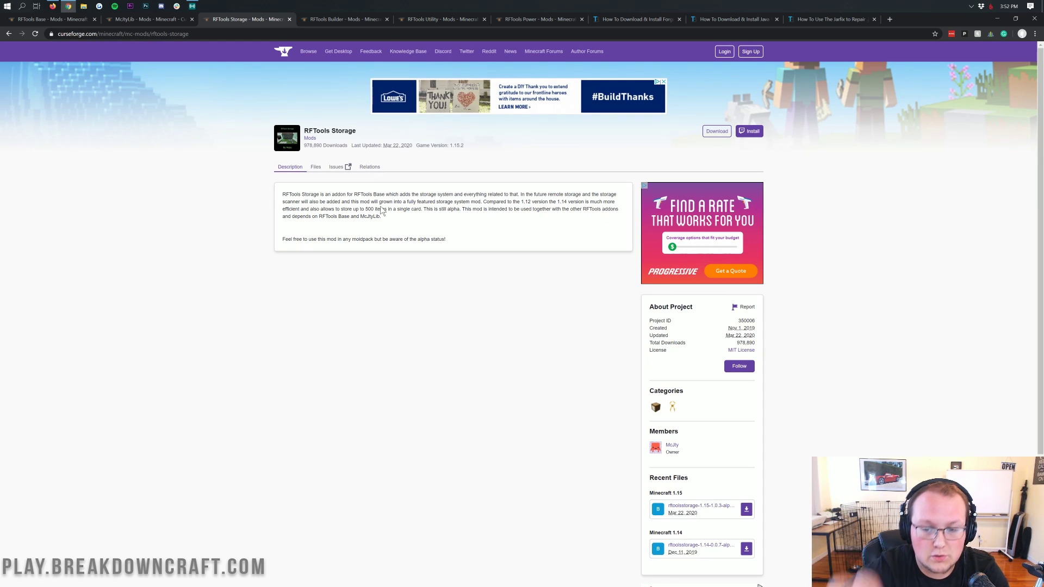
pyautogui.click(54, 20)
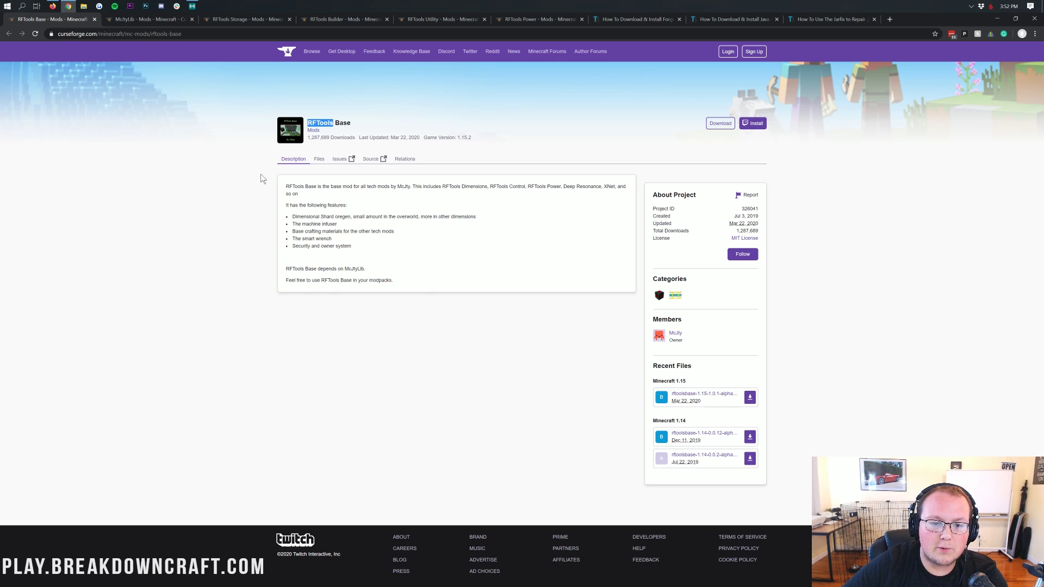
# Browse the RFTools Storage, Builder, Utility, Power and McJtyLib pages, ending back on RFTools Base.
pyautogui.click(262, 21)
pyautogui.click(330, 19)
pyautogui.click(426, 21)
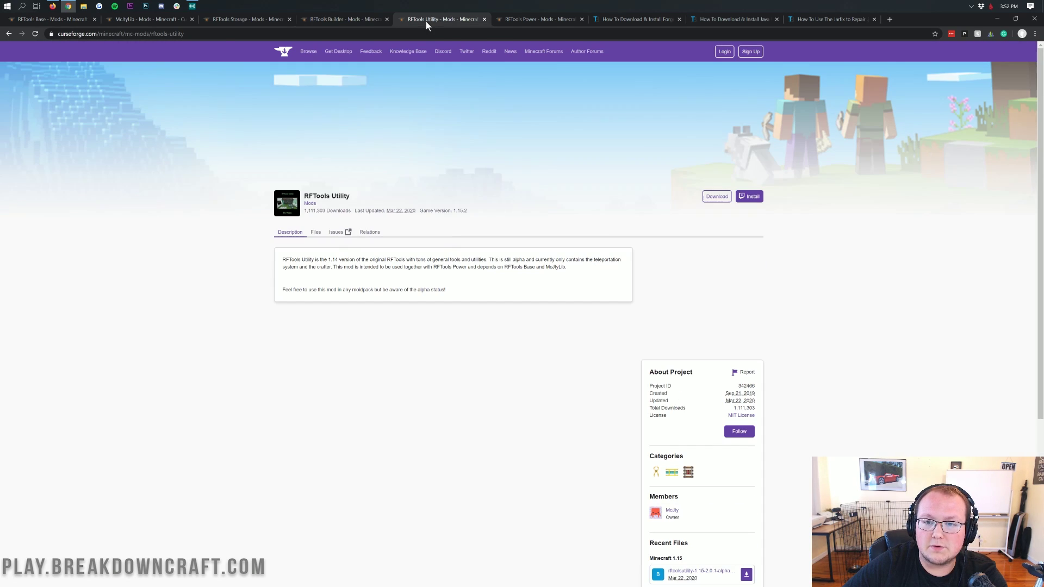
pyautogui.click(525, 21)
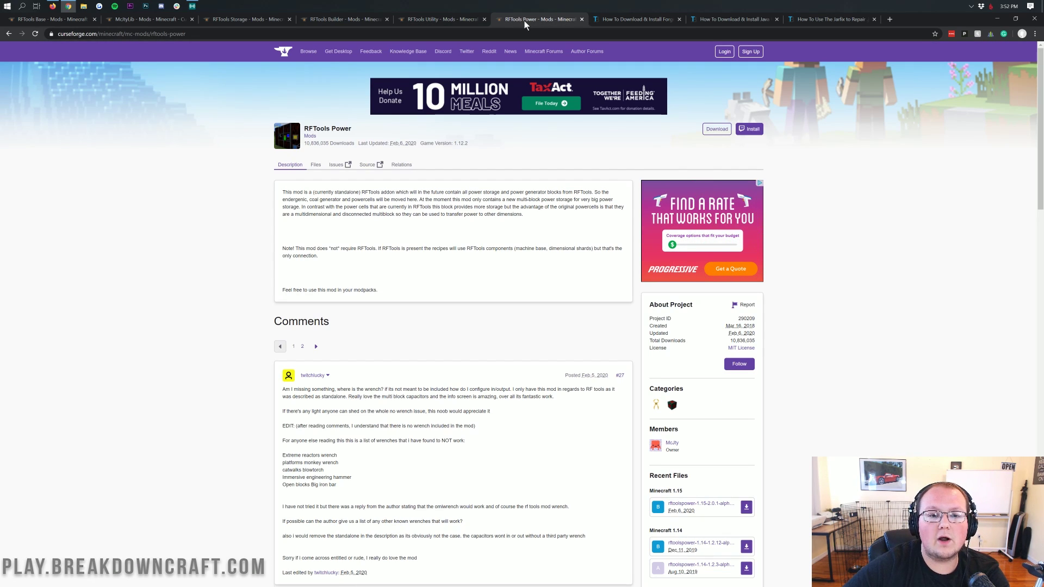
pyautogui.click(171, 17)
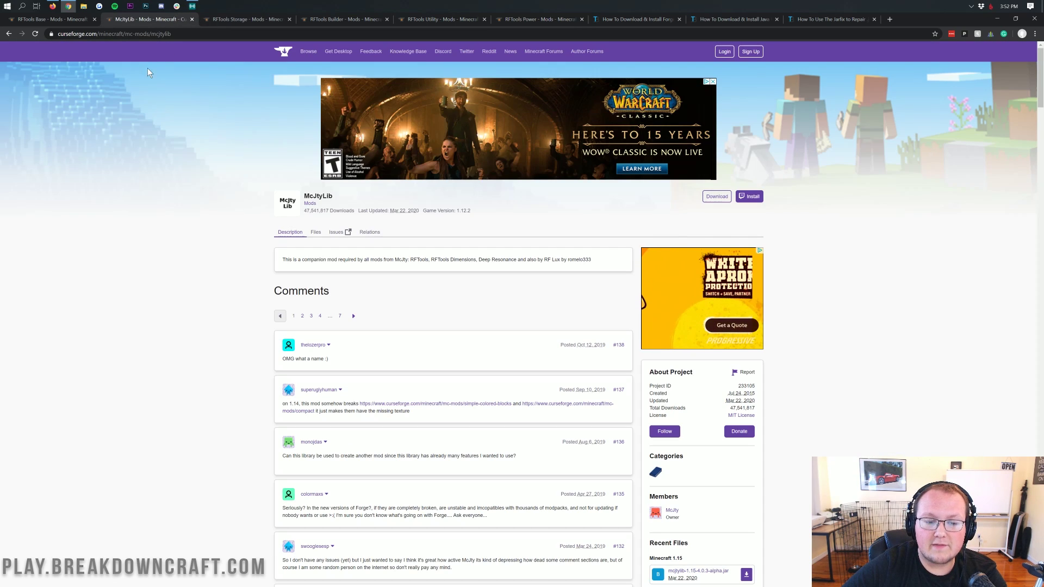
pyautogui.click(46, 22)
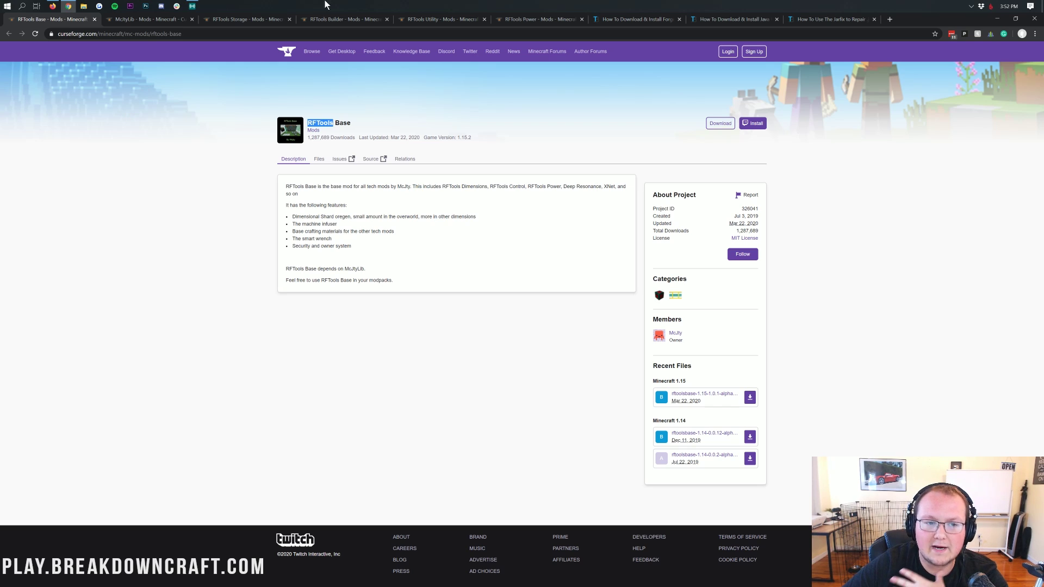
pyautogui.click(247, 18)
pyautogui.click(333, 19)
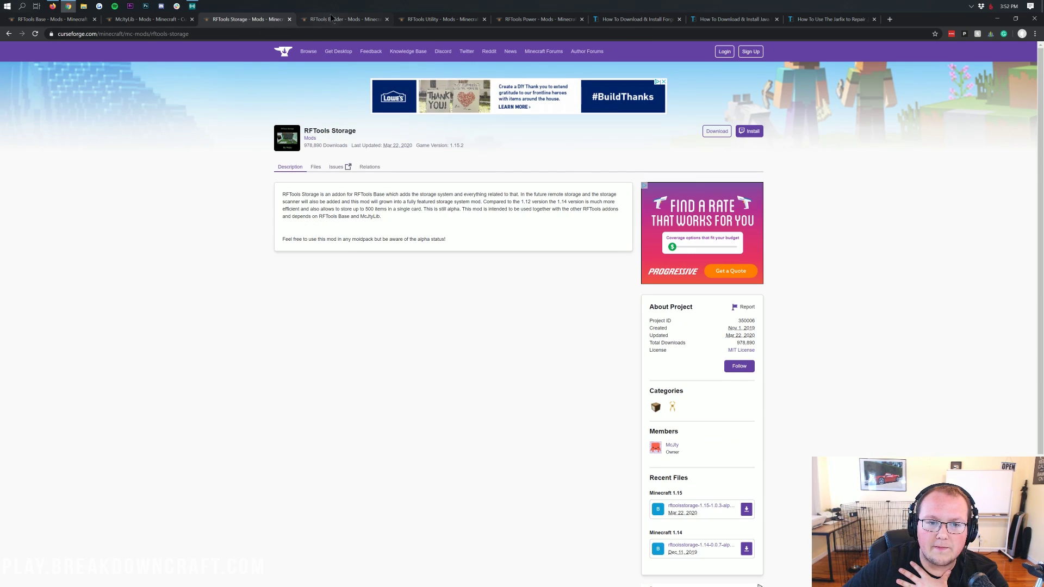
pyautogui.click(32, 19)
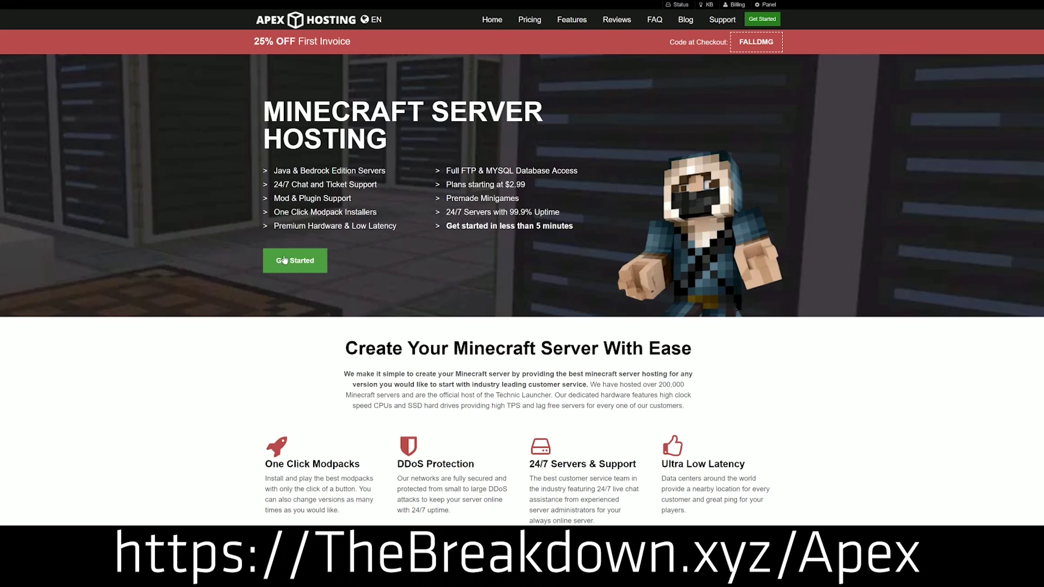
# Read the Apex Hosting features, highlighting DDoS Protection, Automated Backups and Instant Setup.
pyautogui.scroll(-3, 400, 240)
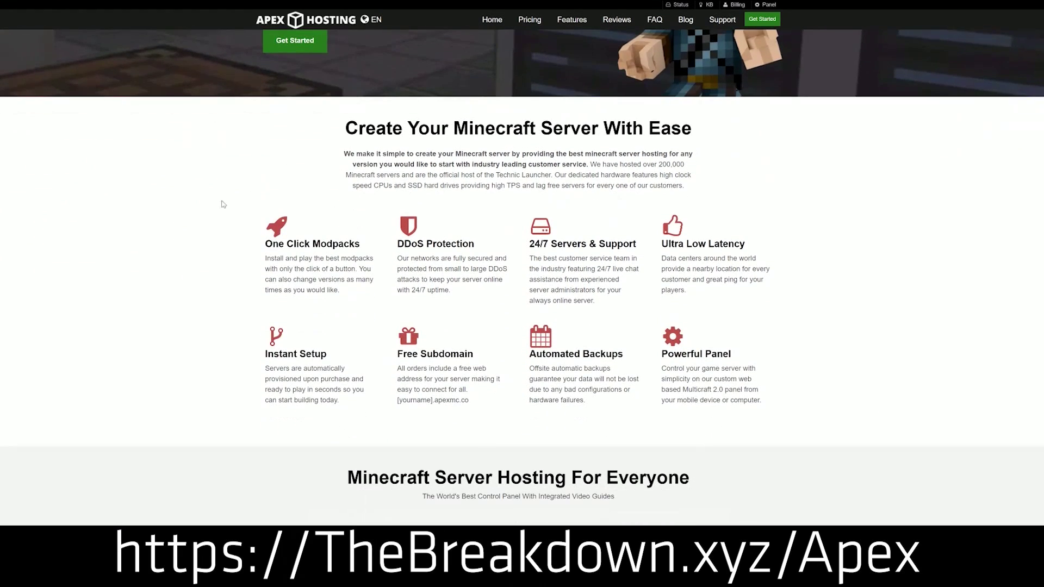
pyautogui.moveTo(265, 244); pyautogui.dragTo(640, 247)
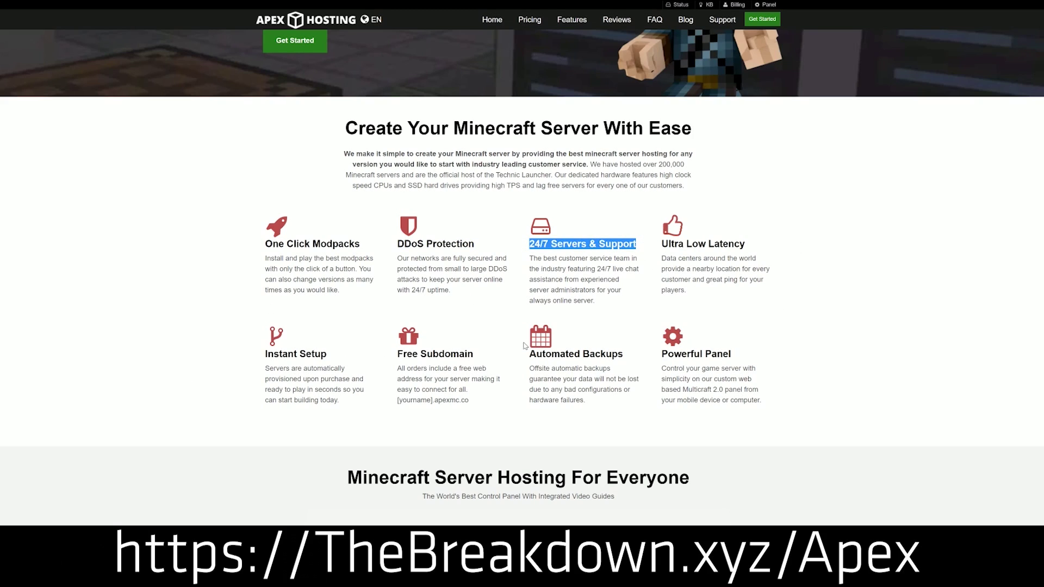
pyautogui.moveTo(529, 355); pyautogui.dragTo(655, 354)
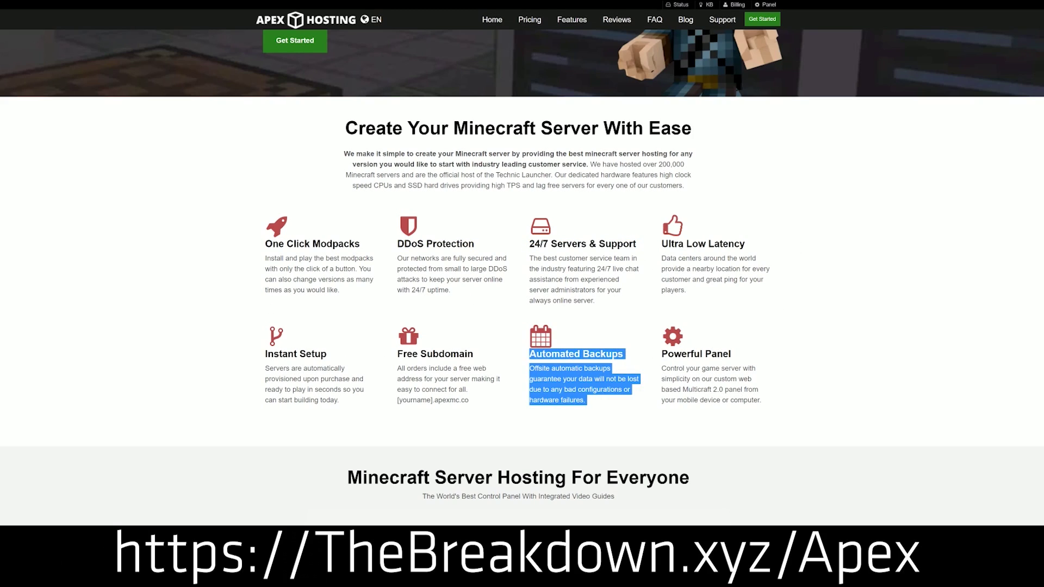
pyautogui.click(494, 353)
pyautogui.moveTo(346, 402); pyautogui.dragTo(265, 354)
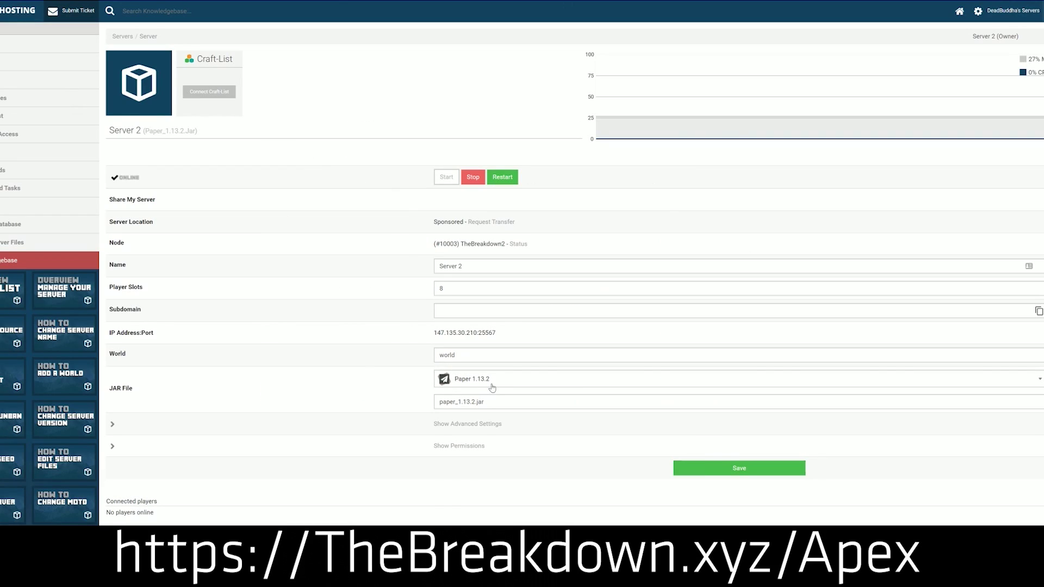
# Scroll through Server 2's list of available server JAR versions.
pyautogui.click(491, 384)
pyautogui.scroll(-3, 486, 468)
pyautogui.scroll(-10, 486, 472)
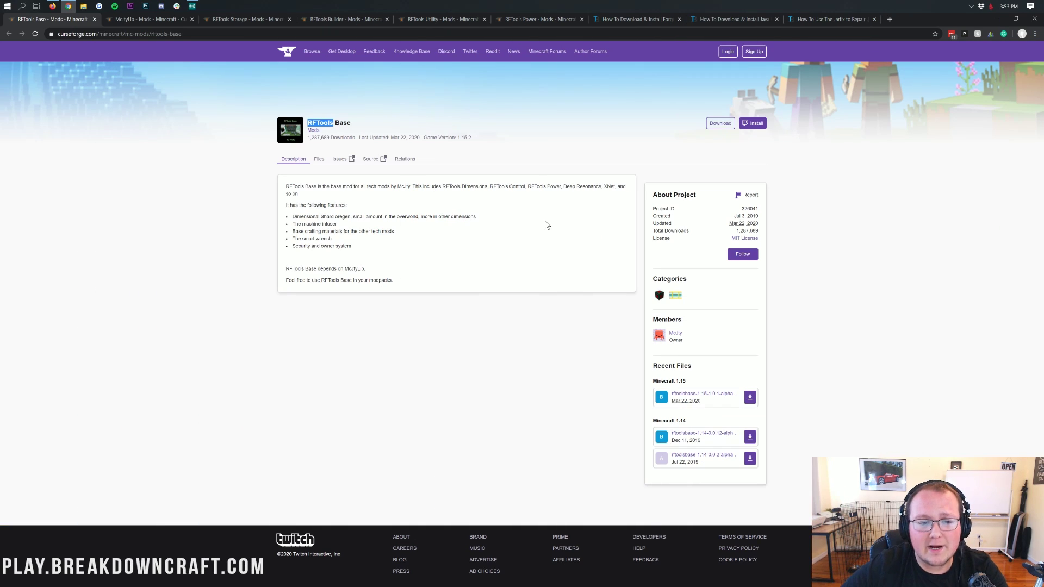
# Flip through the McJtyLib, Storage, Builder, Utility and Power tabs and return to RFTools Base.
pyautogui.click(548, 193)
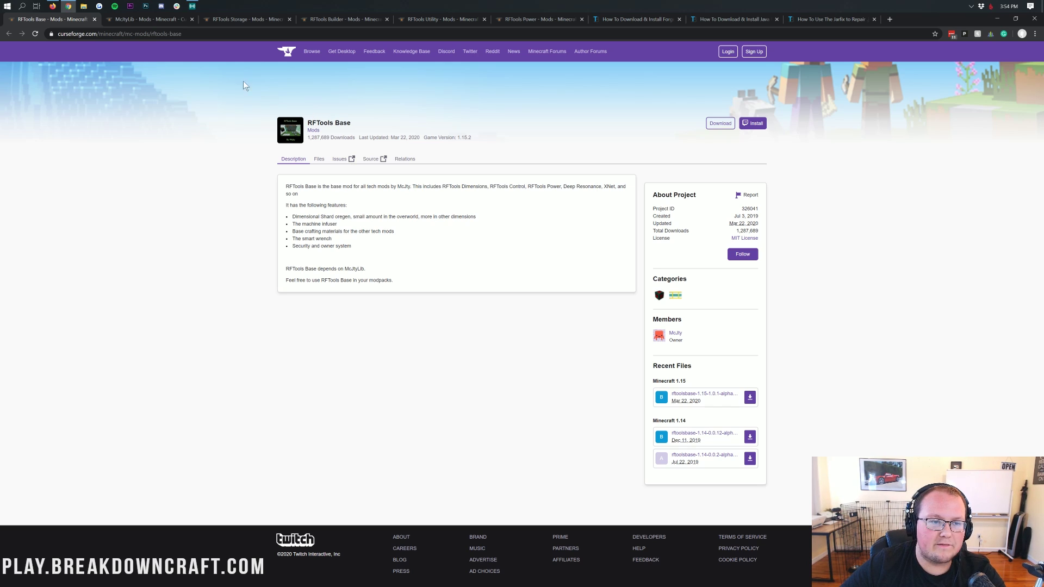
pyautogui.click(140, 18)
pyautogui.click(287, 25)
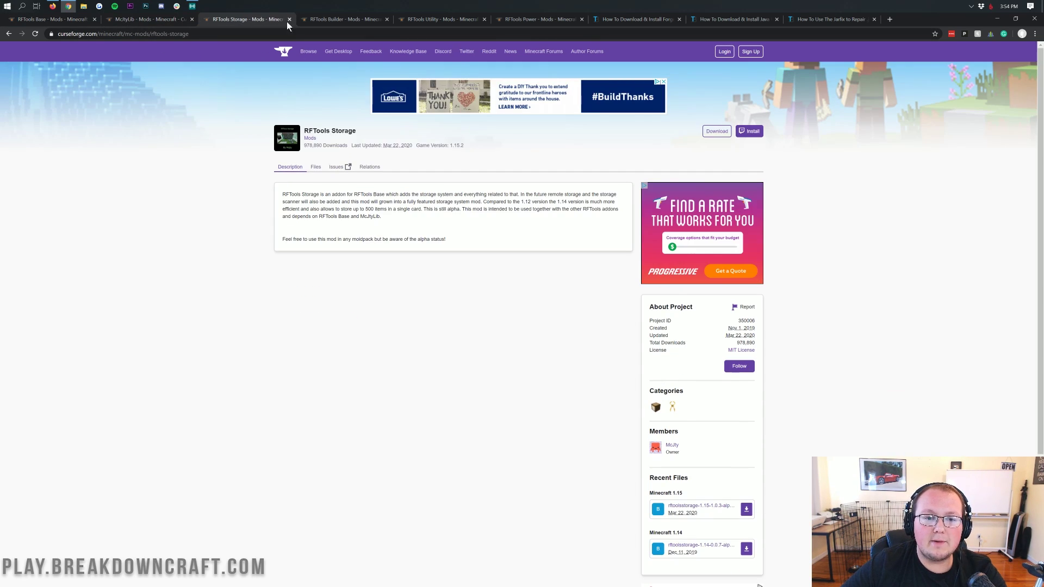
pyautogui.click(346, 20)
pyautogui.click(438, 21)
pyautogui.click(520, 19)
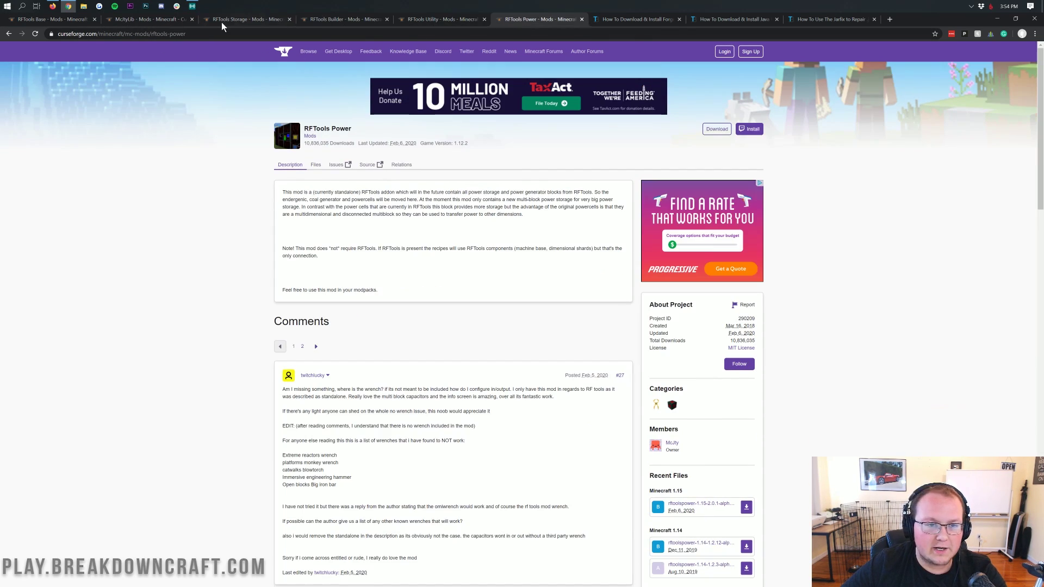
pyautogui.click(87, 19)
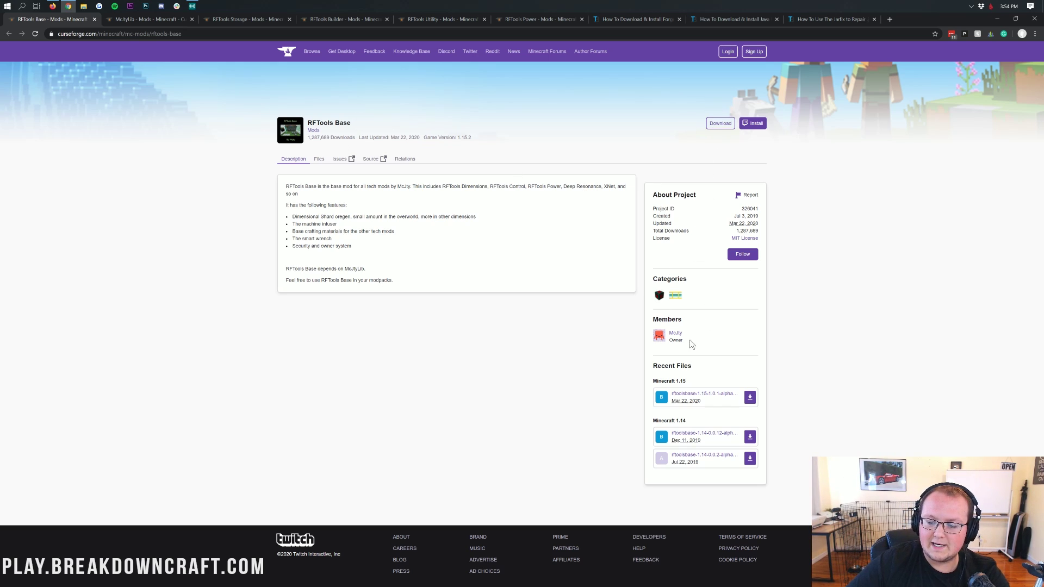
# Download and keep the Minecraft 1.15 RFTools Base jar, then go to the McJtyLib page.
pyautogui.moveTo(688, 380); pyautogui.dragTo(651, 381)
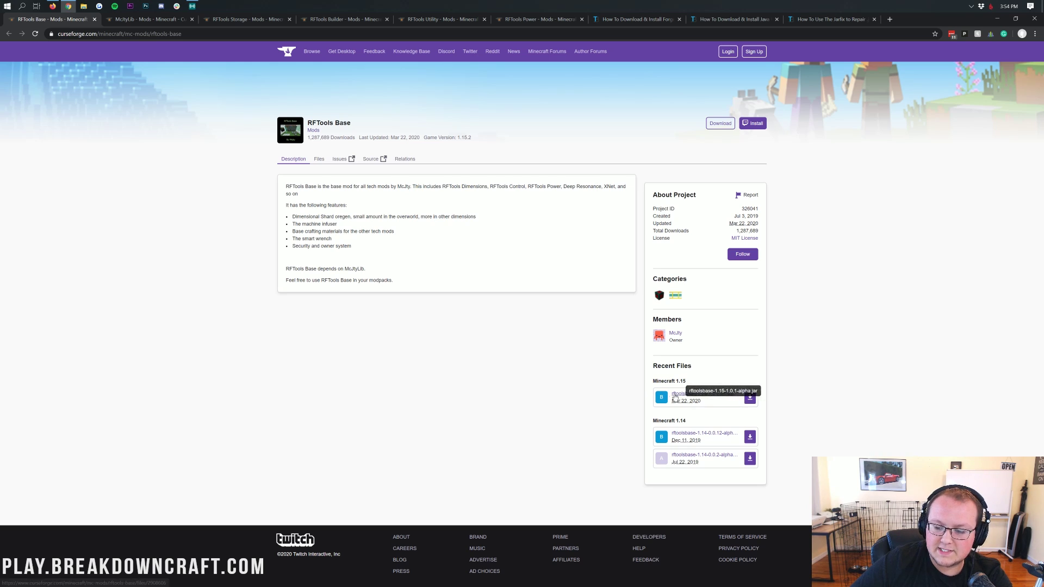
pyautogui.click(748, 400)
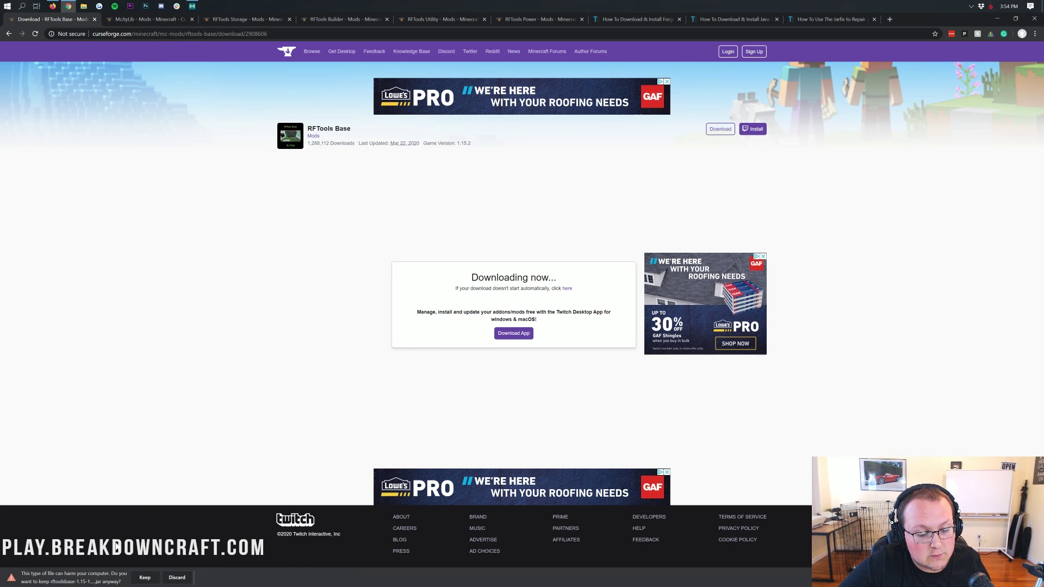
pyautogui.click(145, 581)
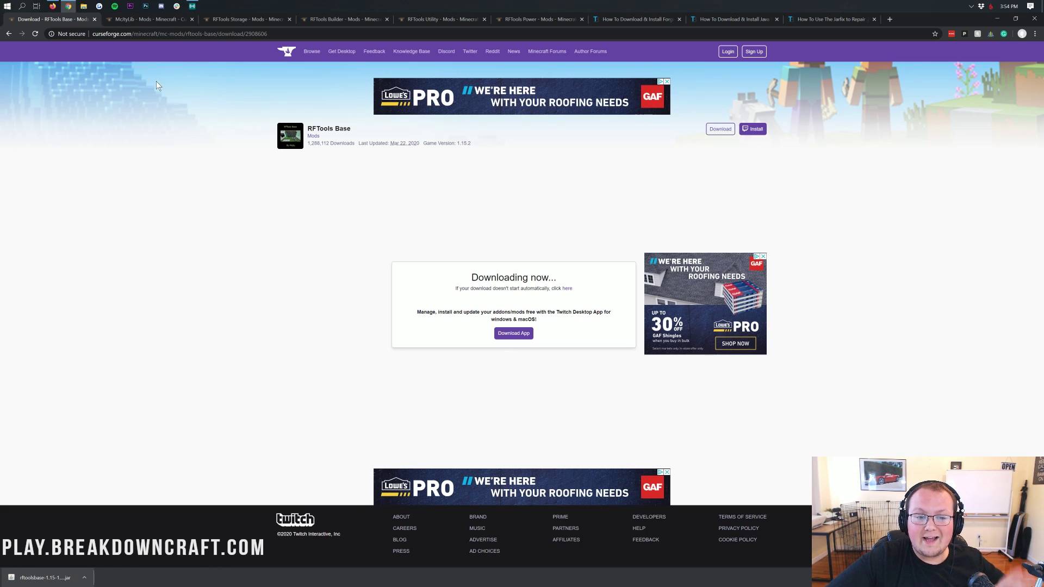
pyautogui.moveTo(358, 126); pyautogui.dragTo(309, 126)
pyautogui.click(123, 22)
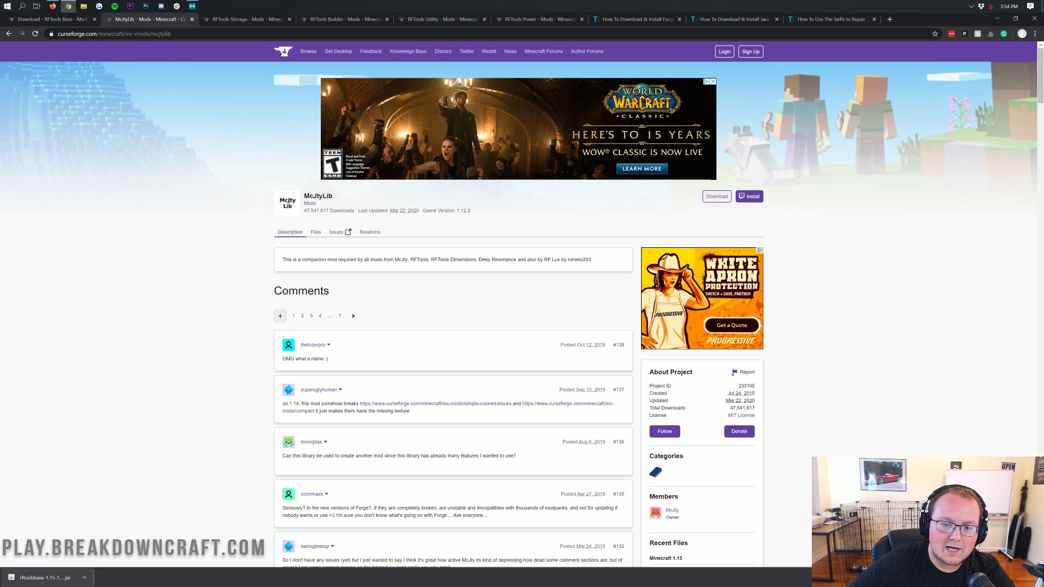
# Check the McJtyLib title and download stats, briefly visiting the Minecraft mods listing.
pyautogui.moveTo(304, 196); pyautogui.dragTo(346, 203)
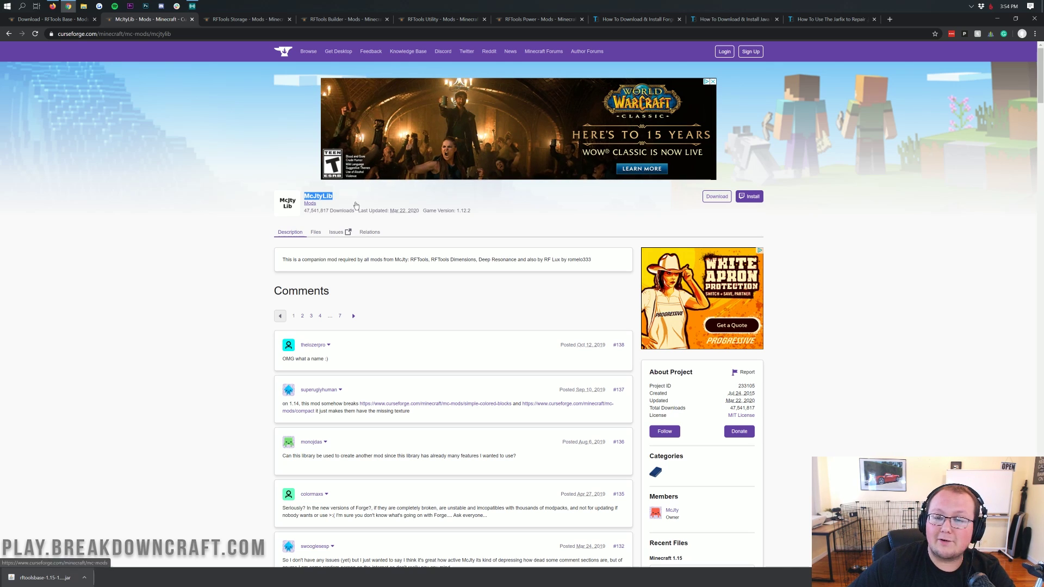
pyautogui.click(310, 203)
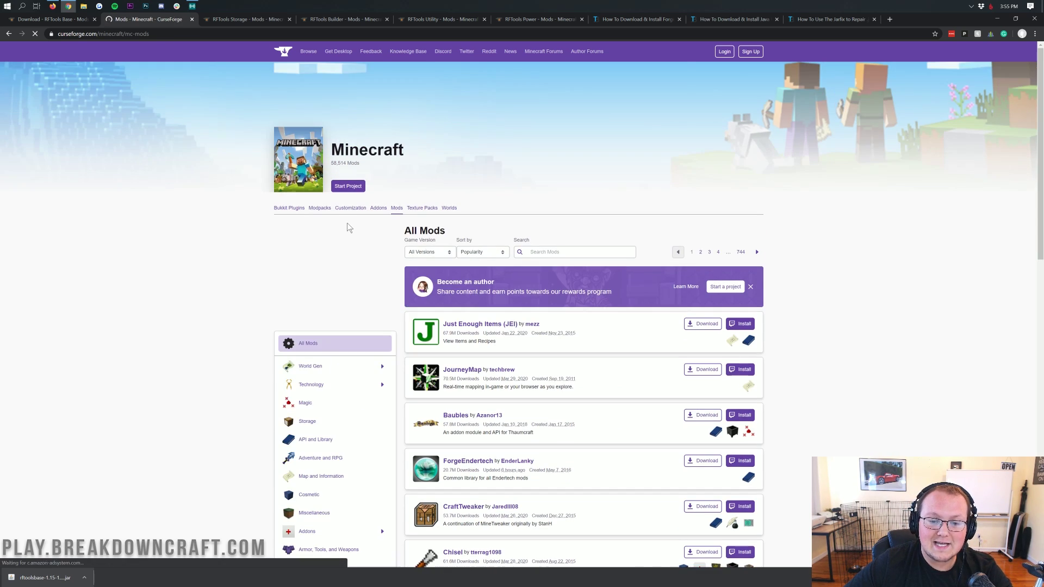
pyautogui.hotkey('alt', 'Left')
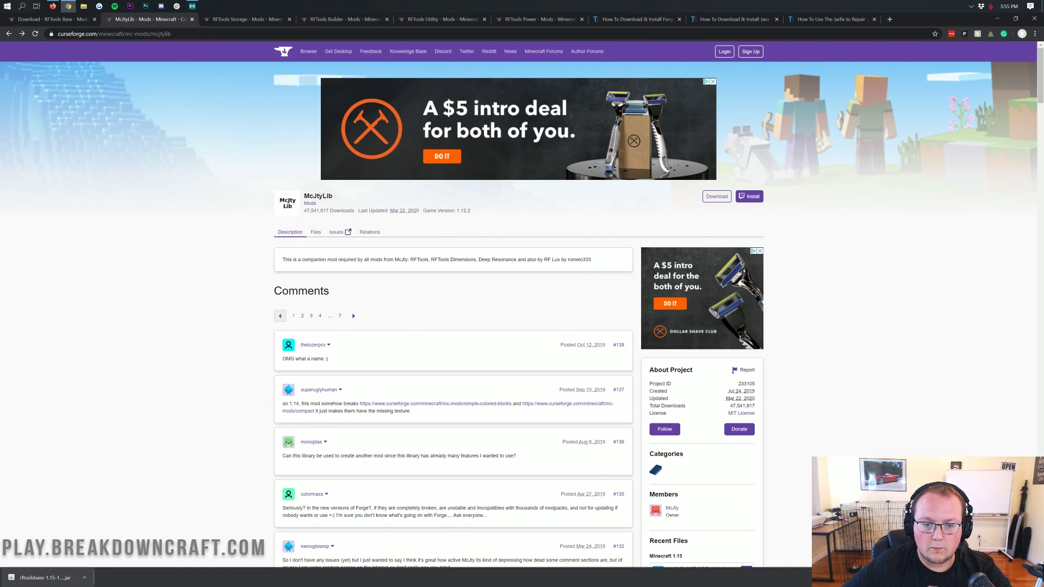
pyautogui.moveTo(437, 201); pyautogui.dragTo(434, 212)
pyautogui.hotkey('alt', 'Right')
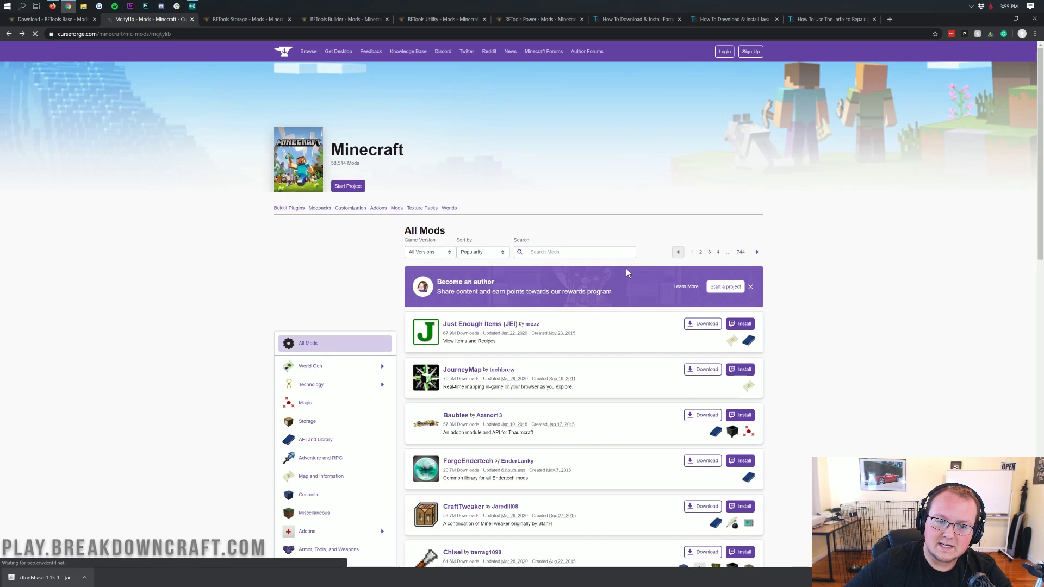
pyautogui.hotkey('alt', 'Left')
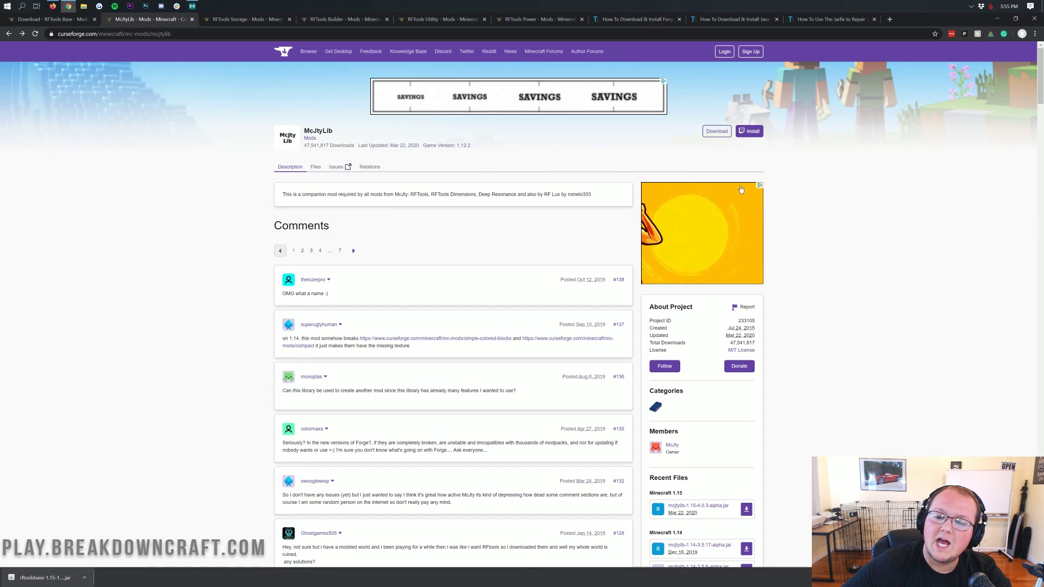
# Download and keep the Minecraft 1.15 McJtyLib jar, then go to RFTools Storage.
pyautogui.scroll(-3, 654, 186)
pyautogui.scroll(-3, 654, 186)
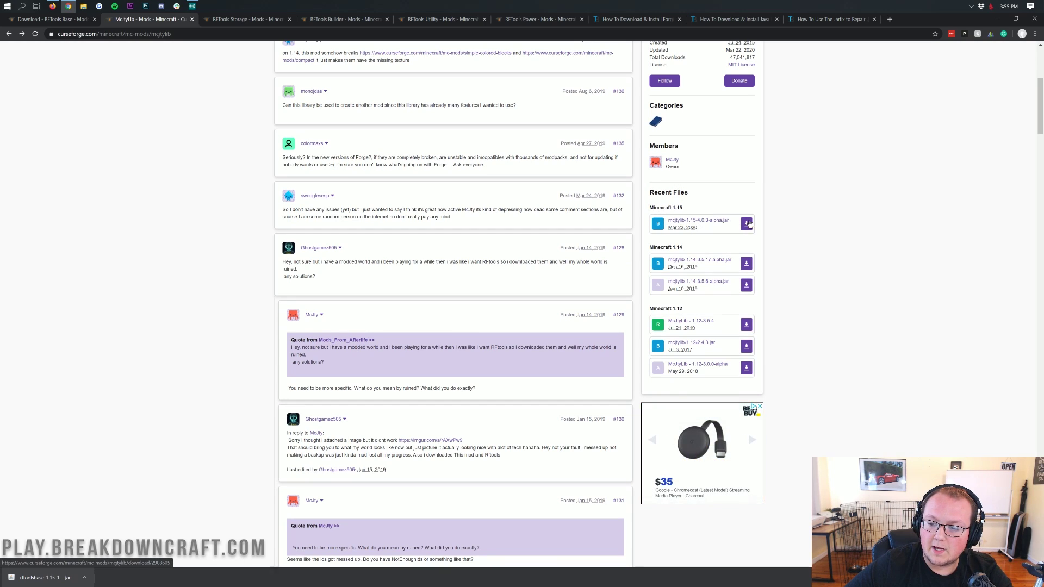
pyautogui.click(747, 224)
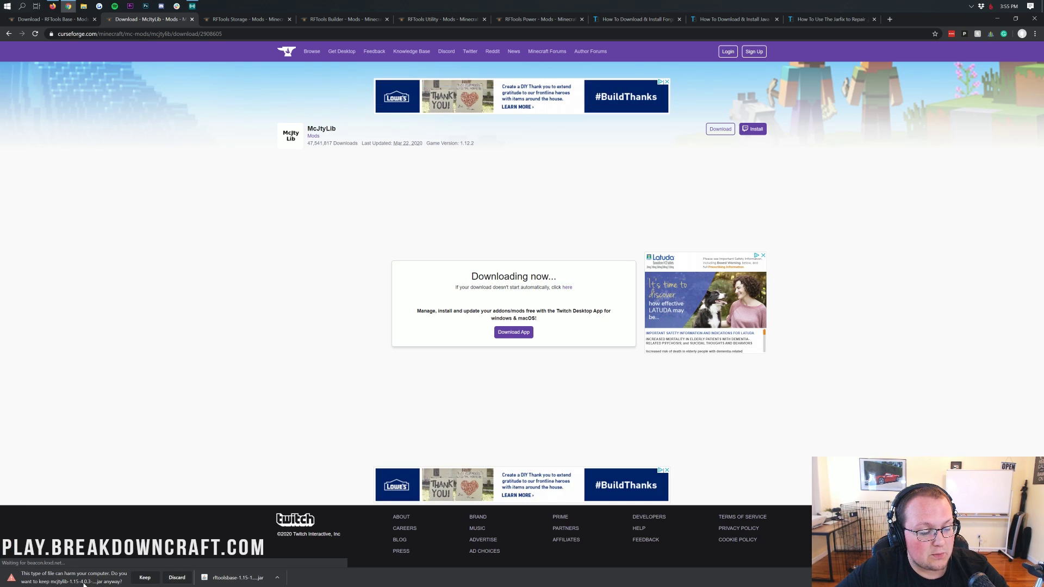
pyautogui.click(145, 578)
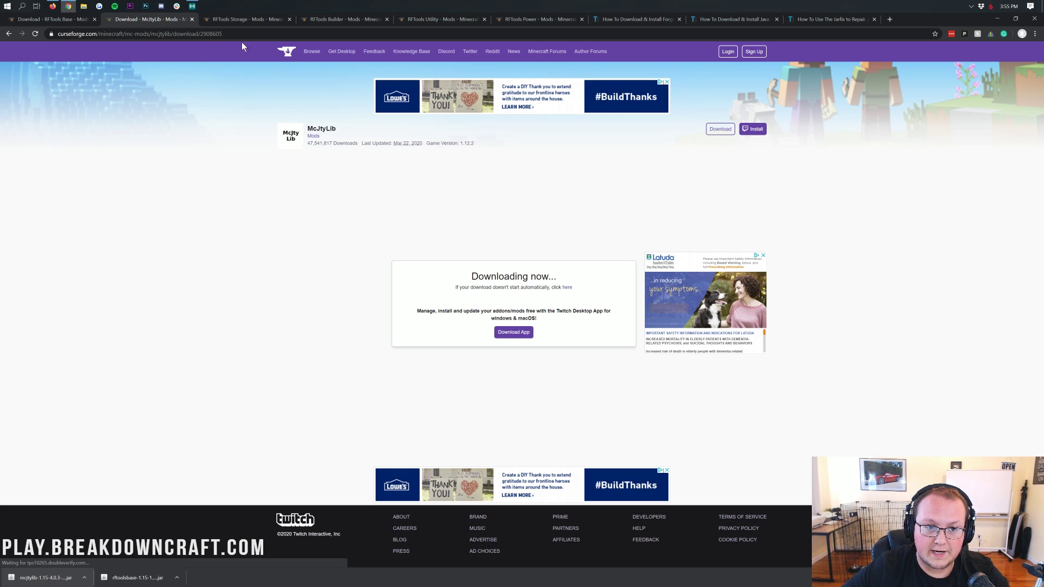
pyautogui.click(240, 20)
# Download and keep the 1.15 RFTools Storage jar, then download the 1.15 RFTools Builder jar.
pyautogui.scroll(-3, 595, 167)
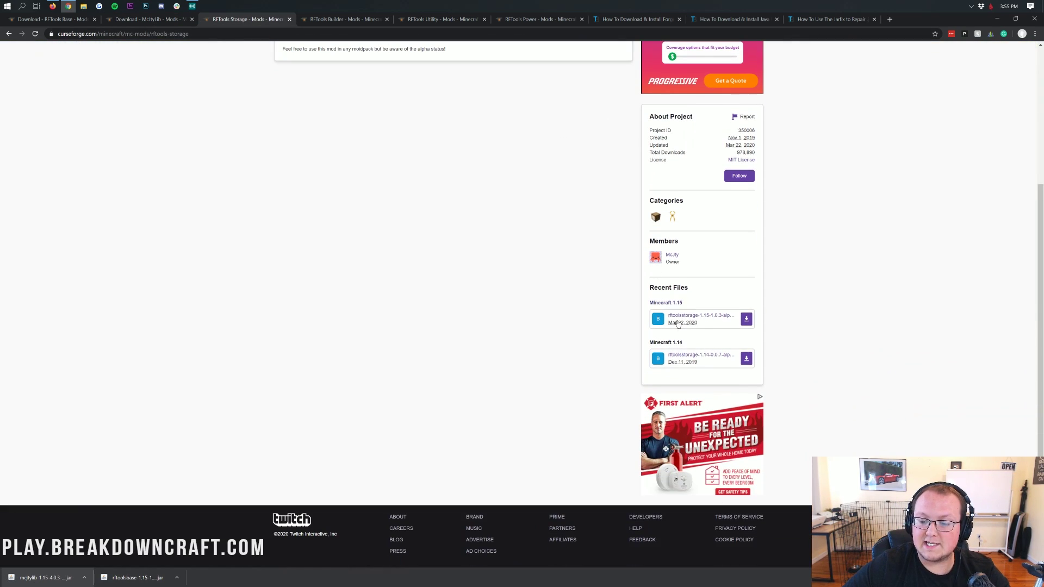
pyautogui.click(749, 321)
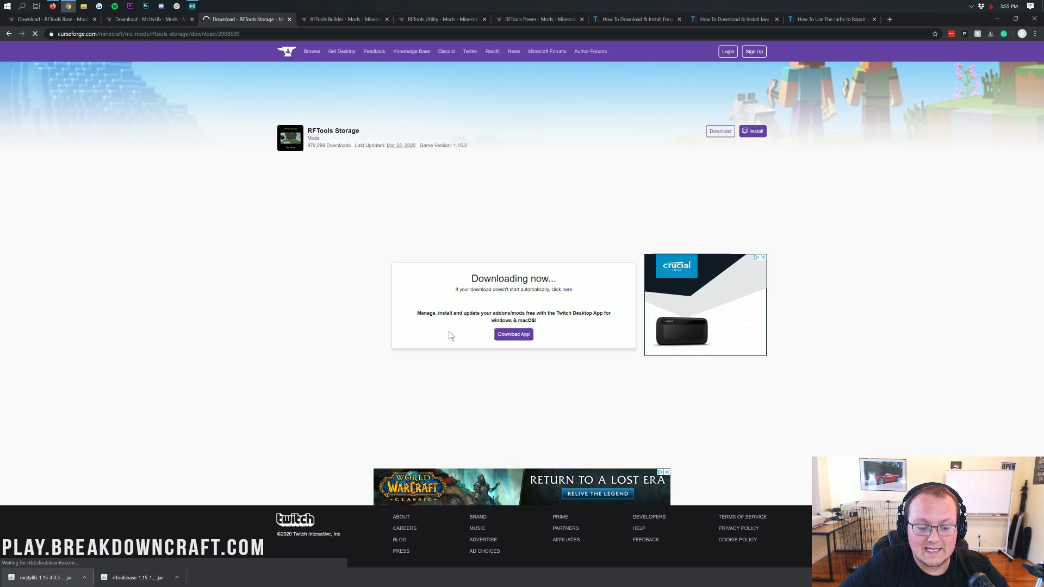
pyautogui.click(146, 579)
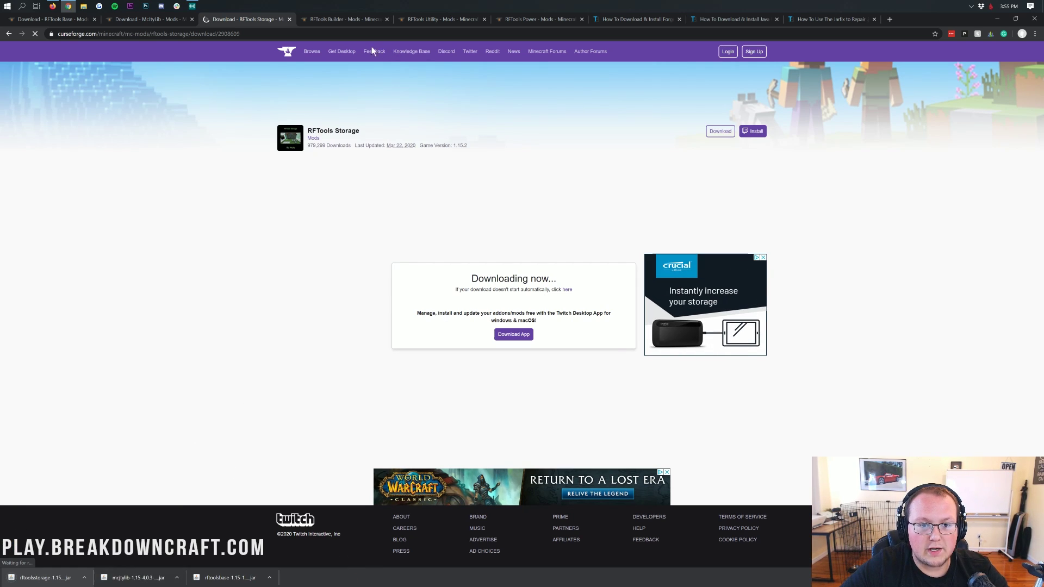
pyautogui.click(354, 21)
pyautogui.scroll(-4, 712, 392)
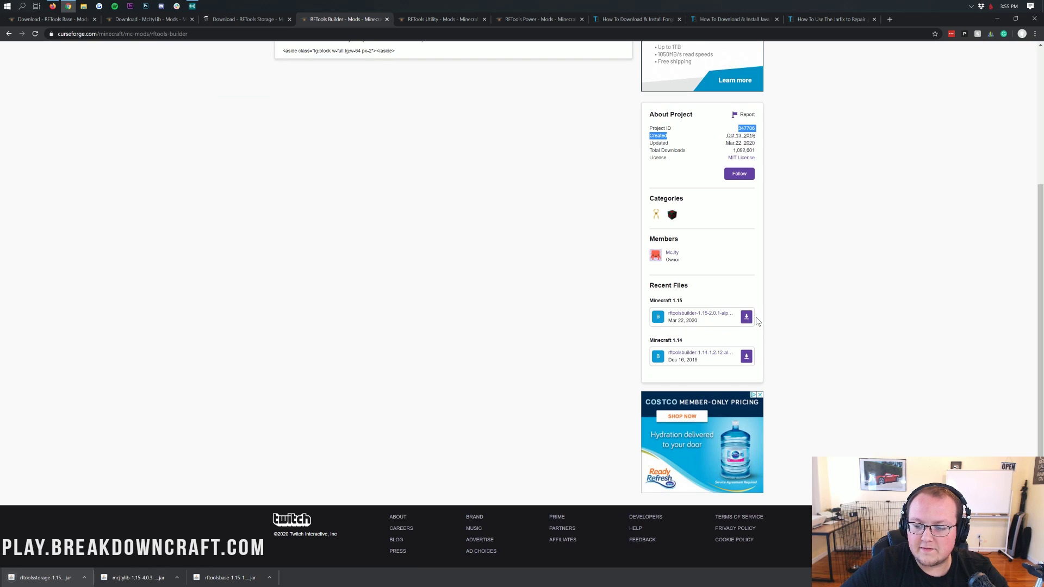
pyautogui.click(747, 317)
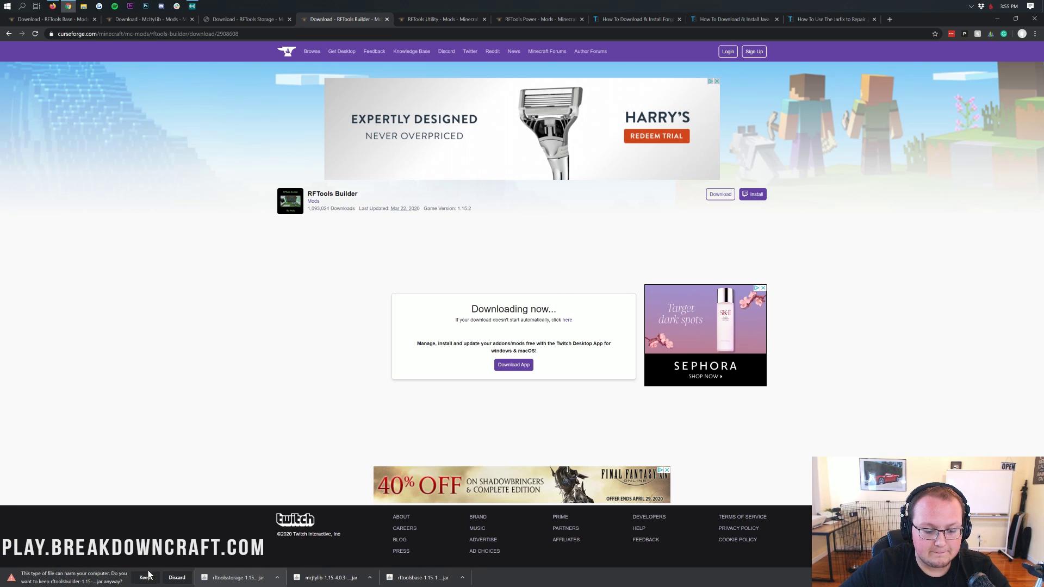
# Download the 1.15 RFTools Utility and Power jars, keeping the Utility jar past its warning.
pyautogui.click(429, 20)
pyautogui.scroll(-5, 802, 265)
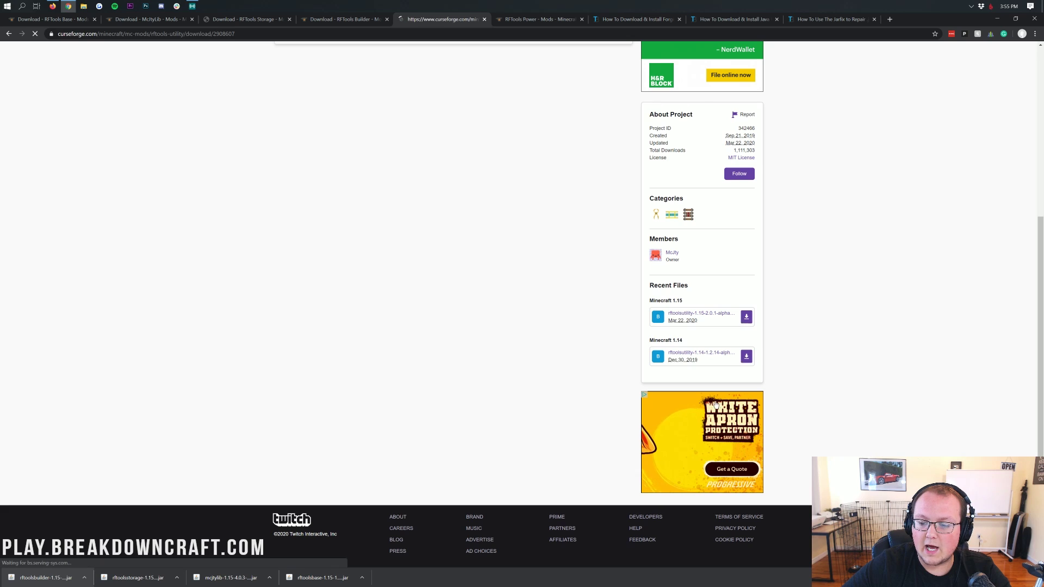
pyautogui.click(746, 317)
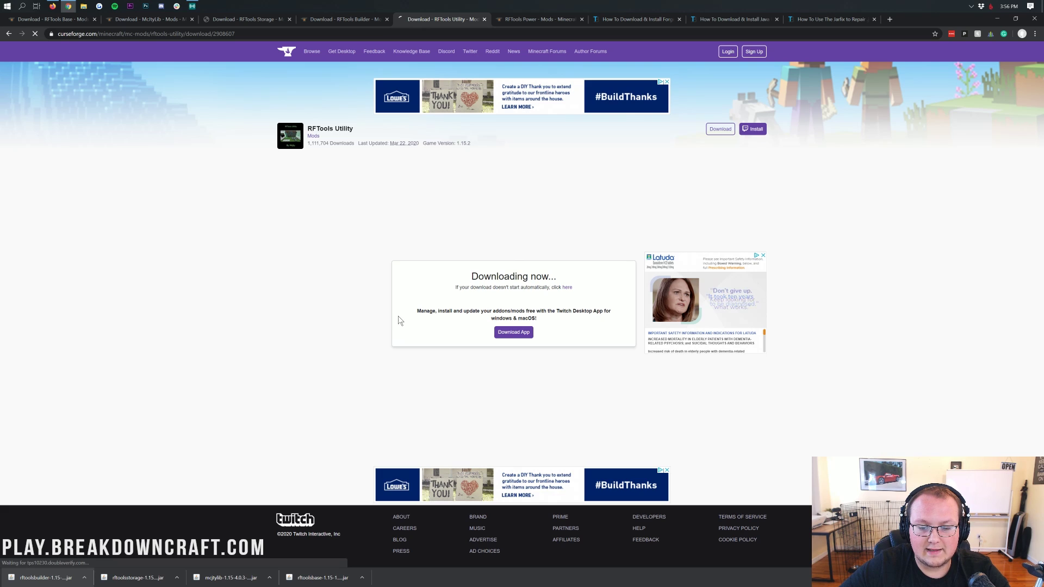
pyautogui.click(145, 578)
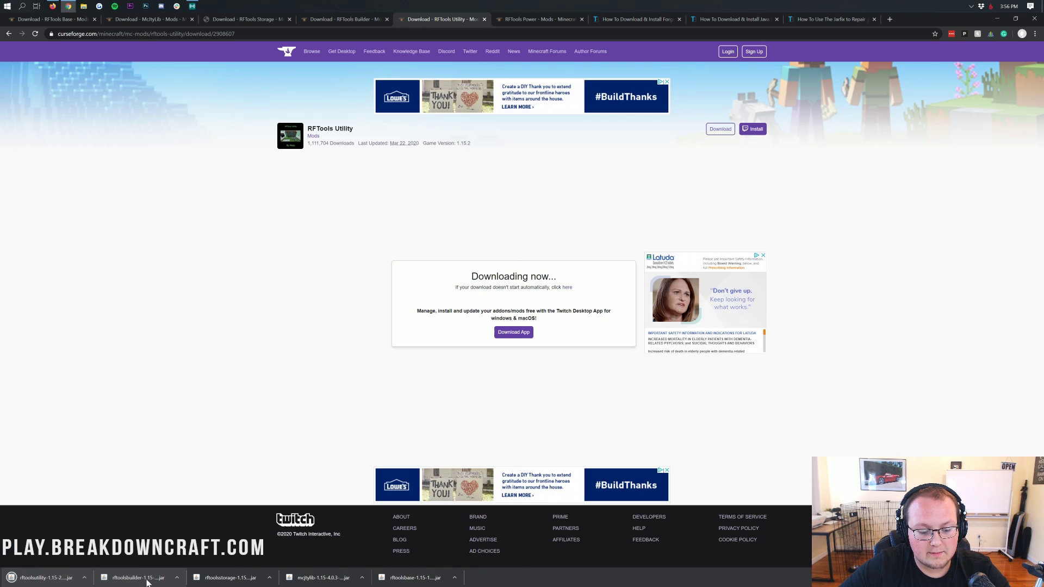
pyautogui.click(506, 16)
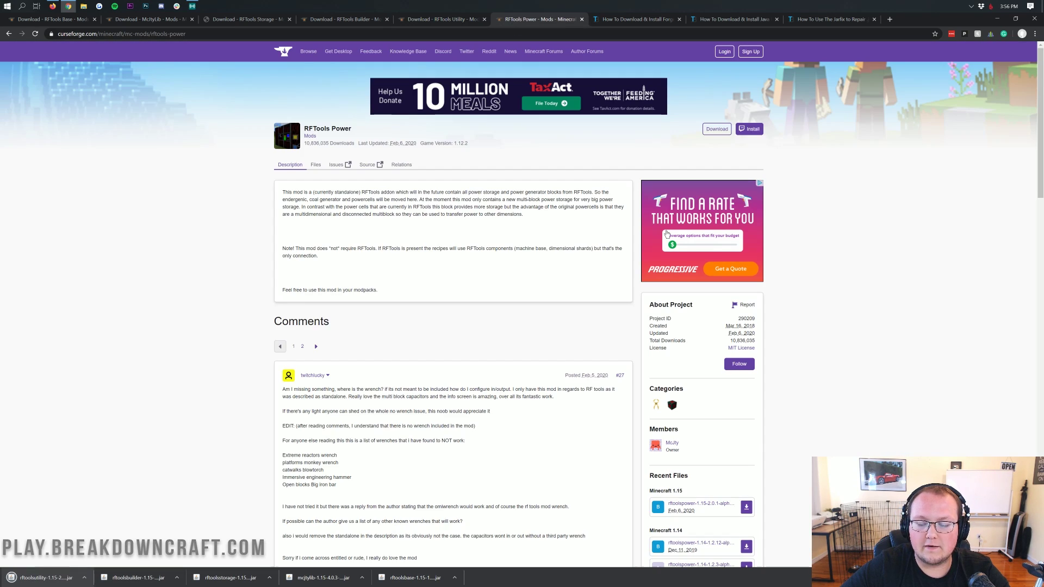
pyautogui.scroll(-5, 668, 234)
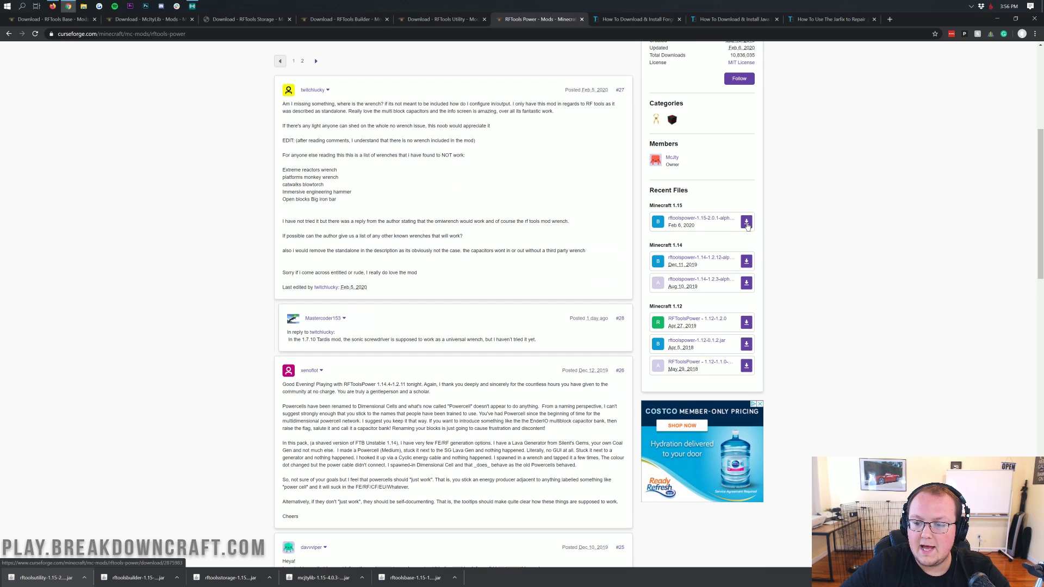
pyautogui.click(747, 225)
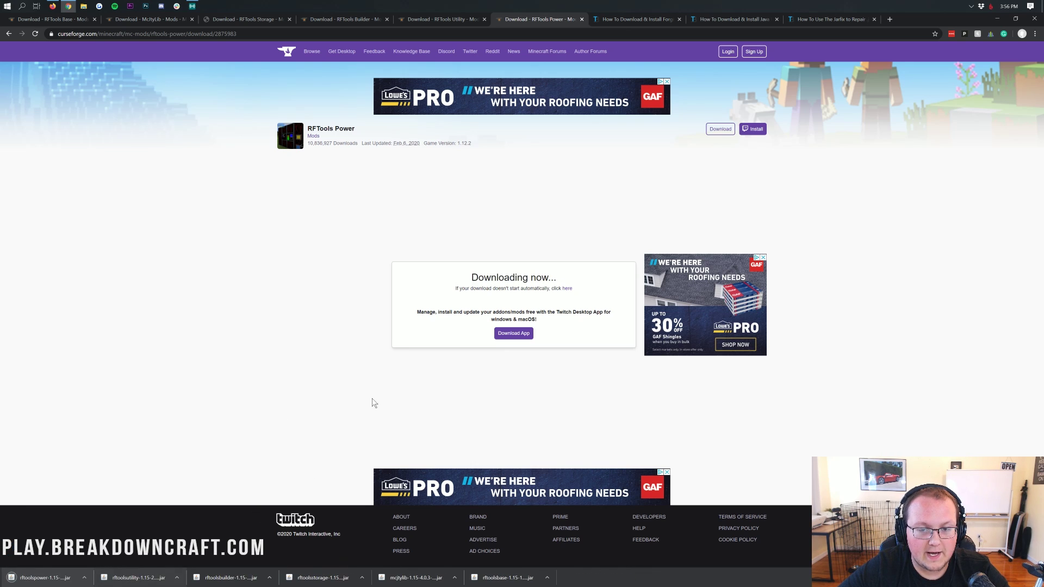
pyautogui.click(617, 19)
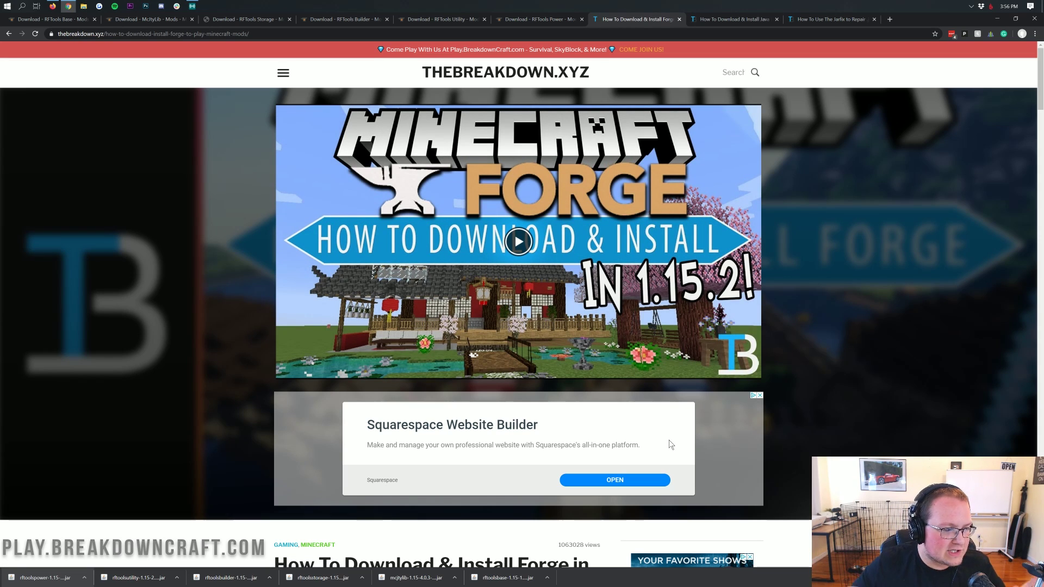
# Scroll the Forge install article and follow its Download Forge link to the official site.
pyautogui.scroll(-14, 468, 308)
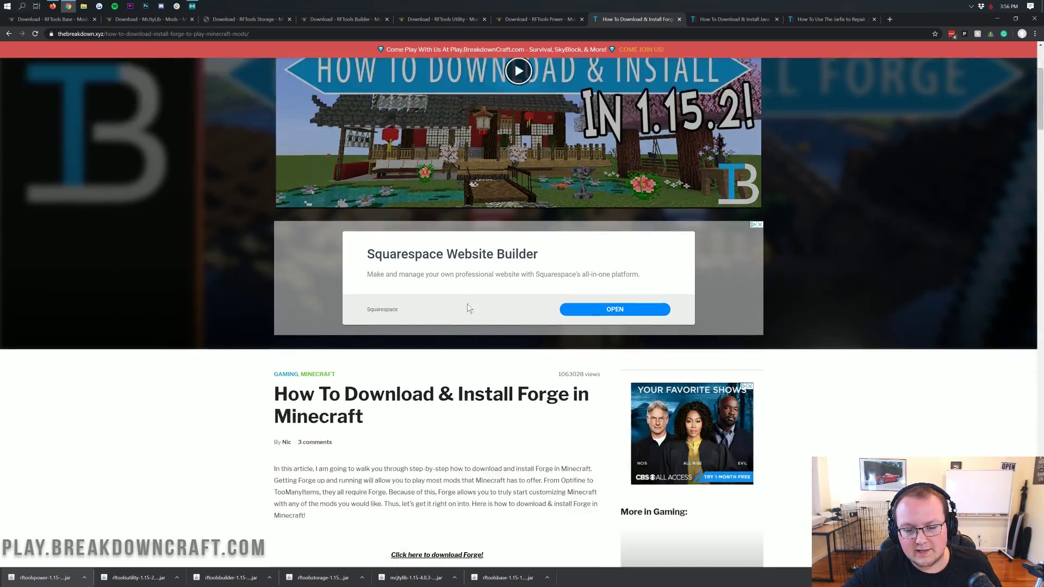
pyautogui.scroll(-5, 467, 307)
pyautogui.scroll(18, 468, 307)
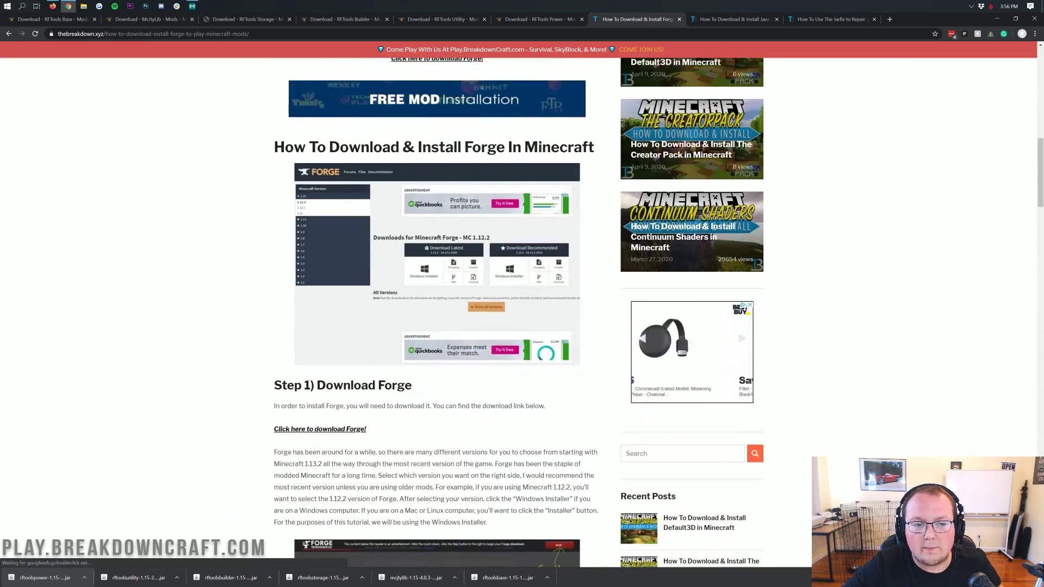
pyautogui.scroll(4, 466, 308)
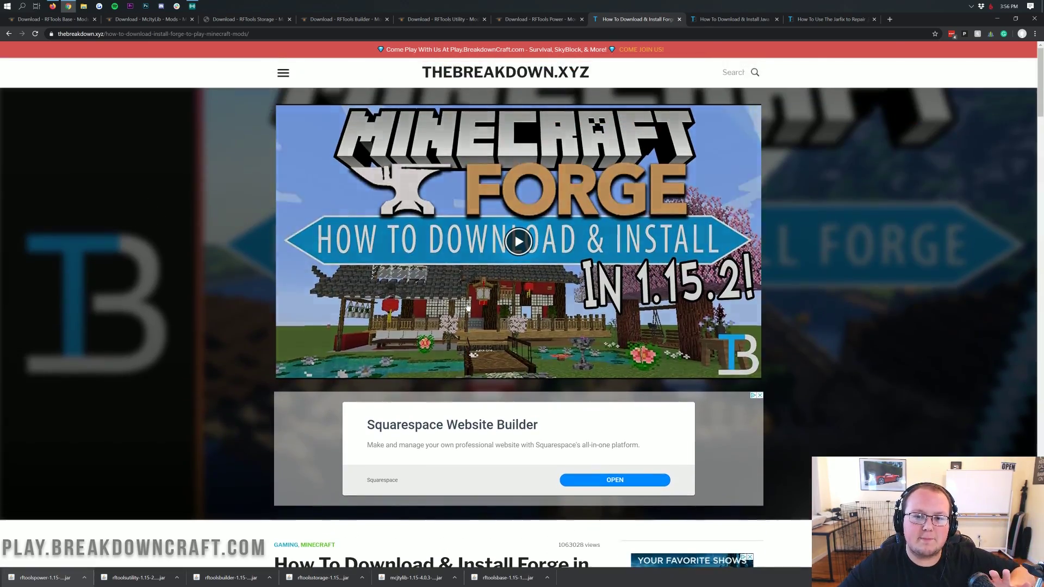
pyautogui.scroll(-8, 464, 305)
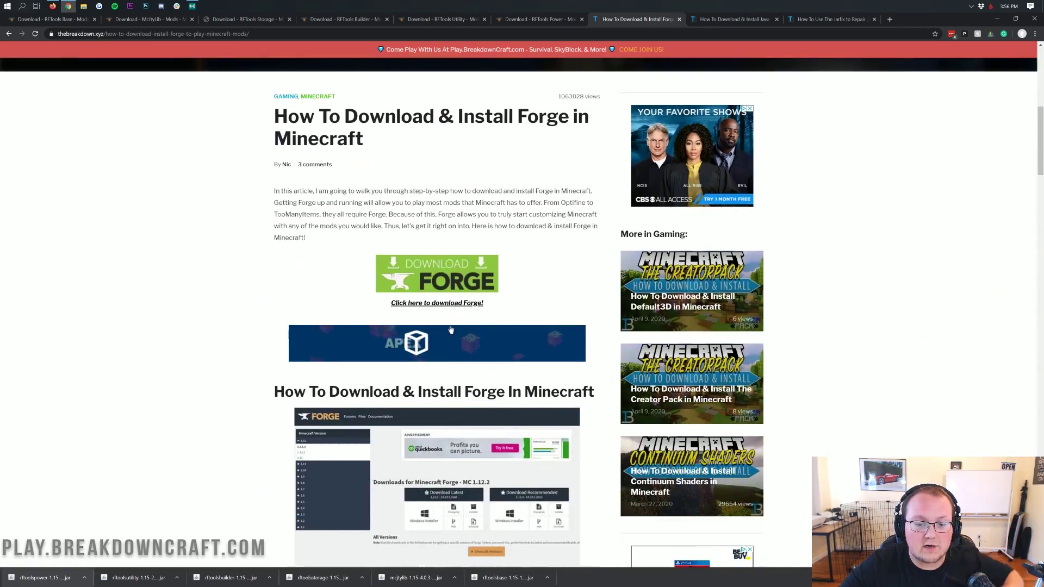
pyautogui.click(416, 274)
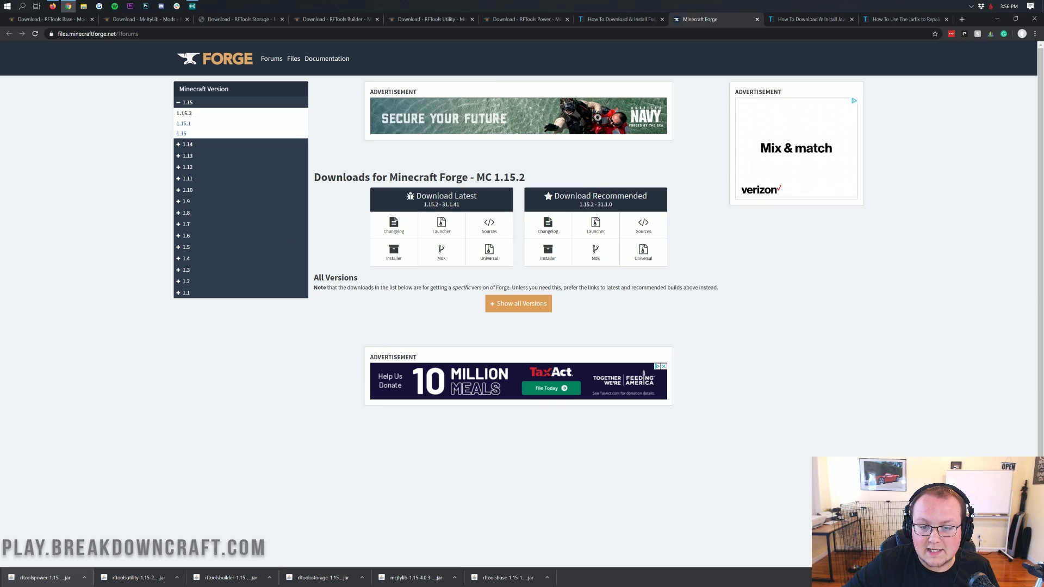
# Check the MC 1.15.2 heading, re-expand the 1.15 group, and choose the latest 1.15.2 Installer.
pyautogui.moveTo(477, 178); pyautogui.dragTo(580, 173)
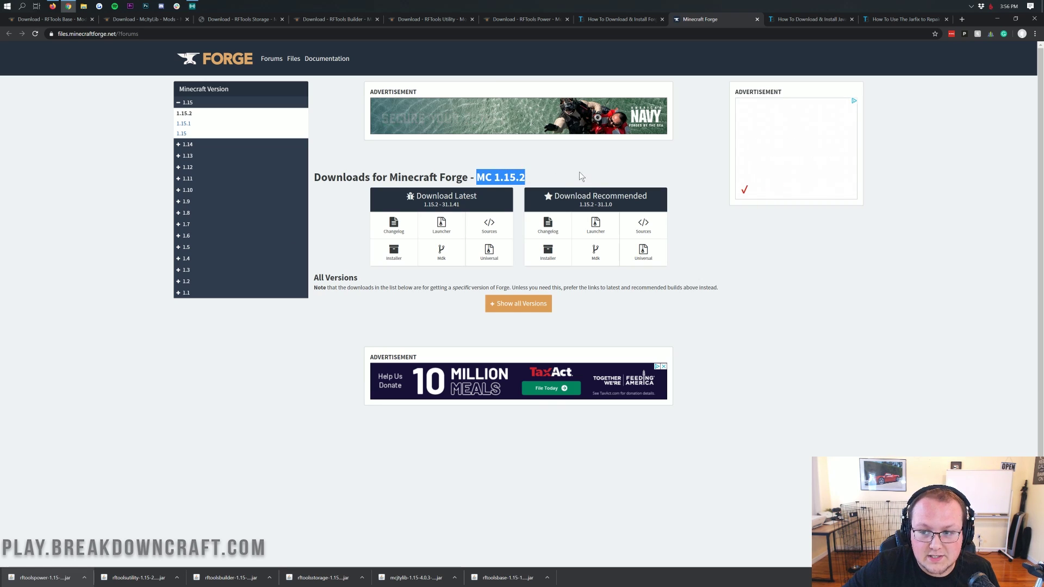
pyautogui.click(579, 171)
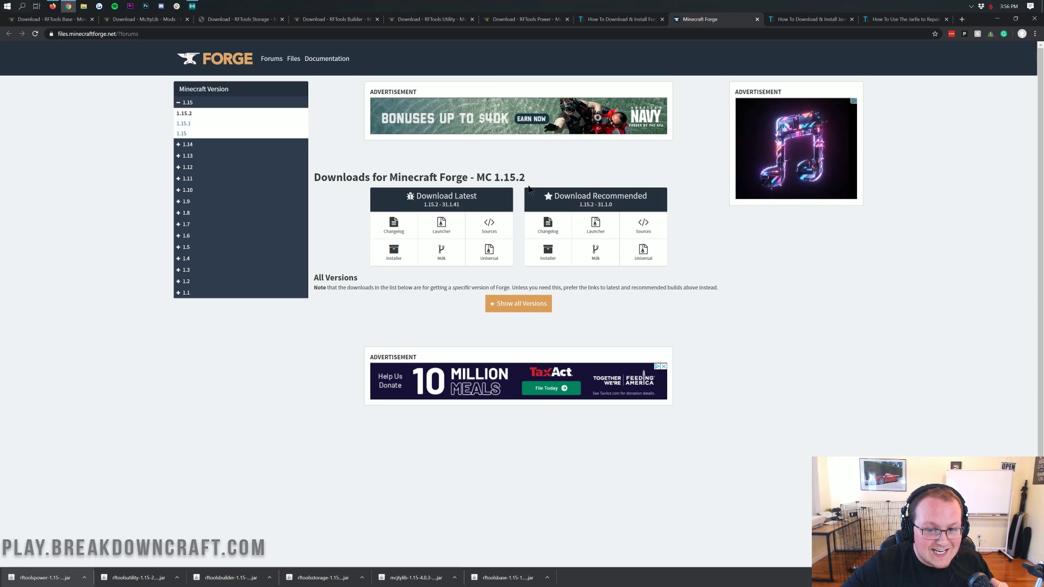
pyautogui.moveTo(526, 179); pyautogui.dragTo(486, 169)
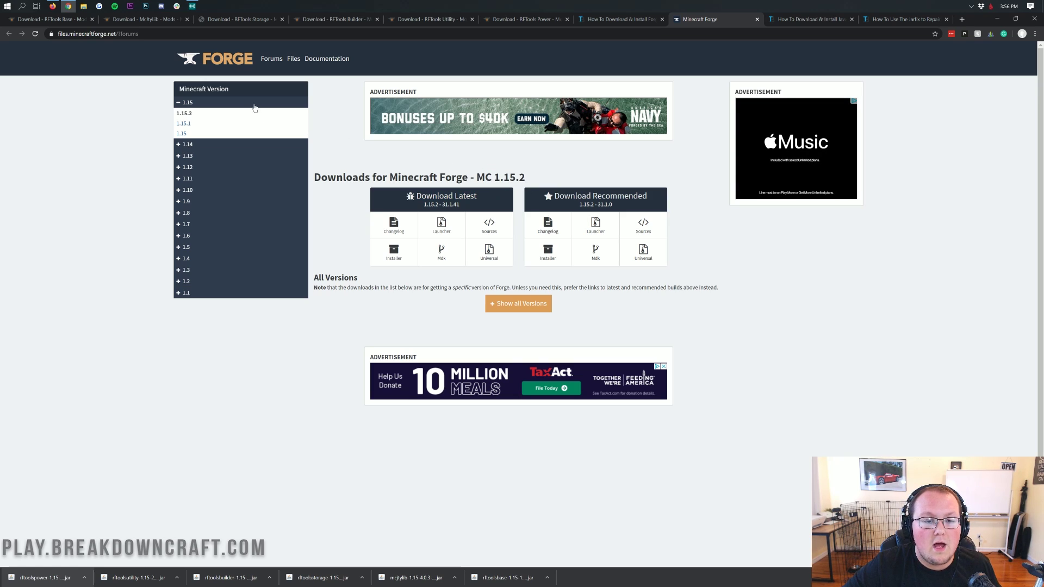
pyautogui.click(186, 102)
pyautogui.click(207, 104)
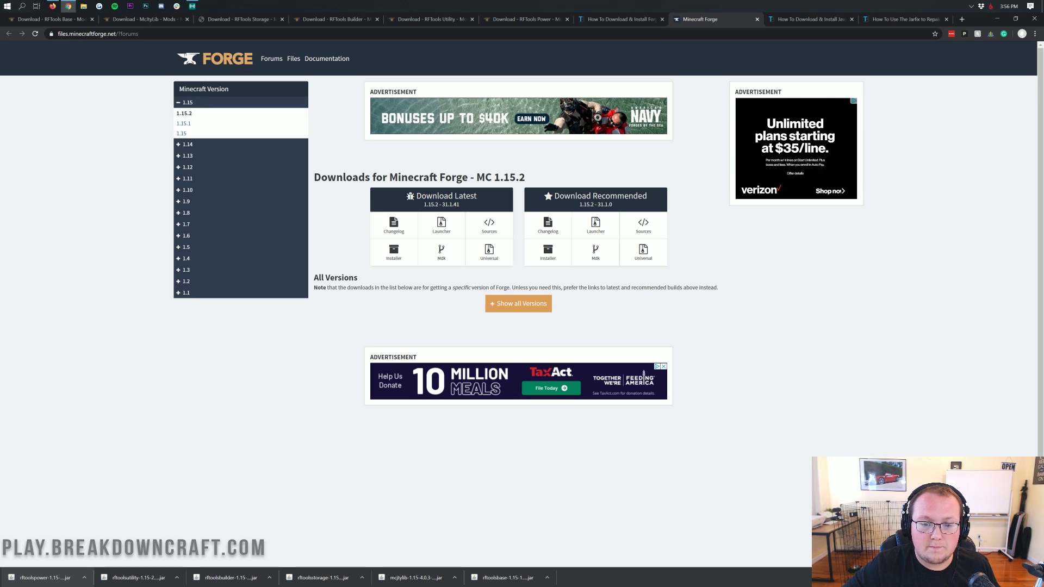
pyautogui.moveTo(476, 178); pyautogui.dragTo(542, 181)
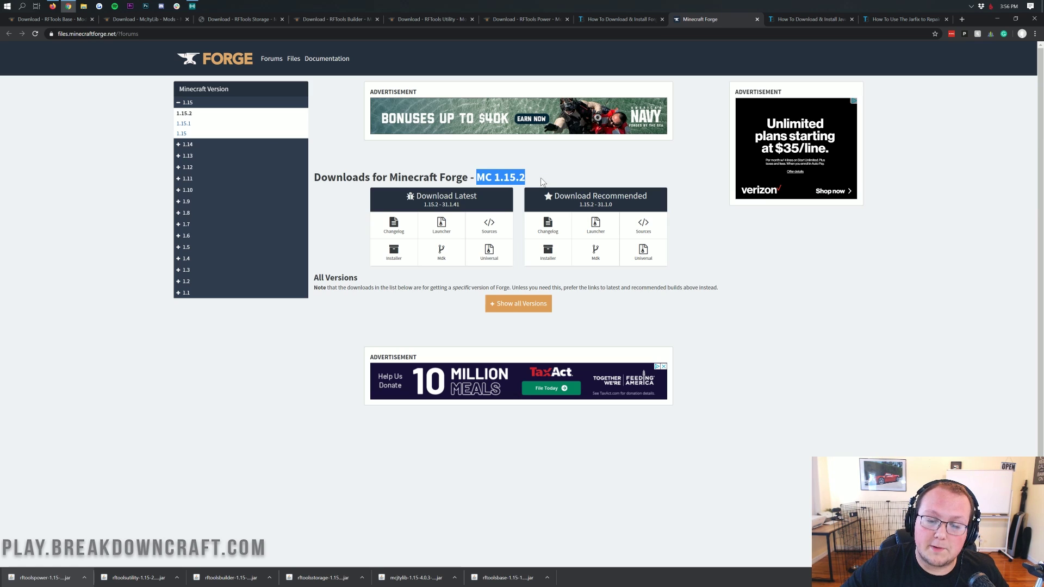
pyautogui.click(541, 182)
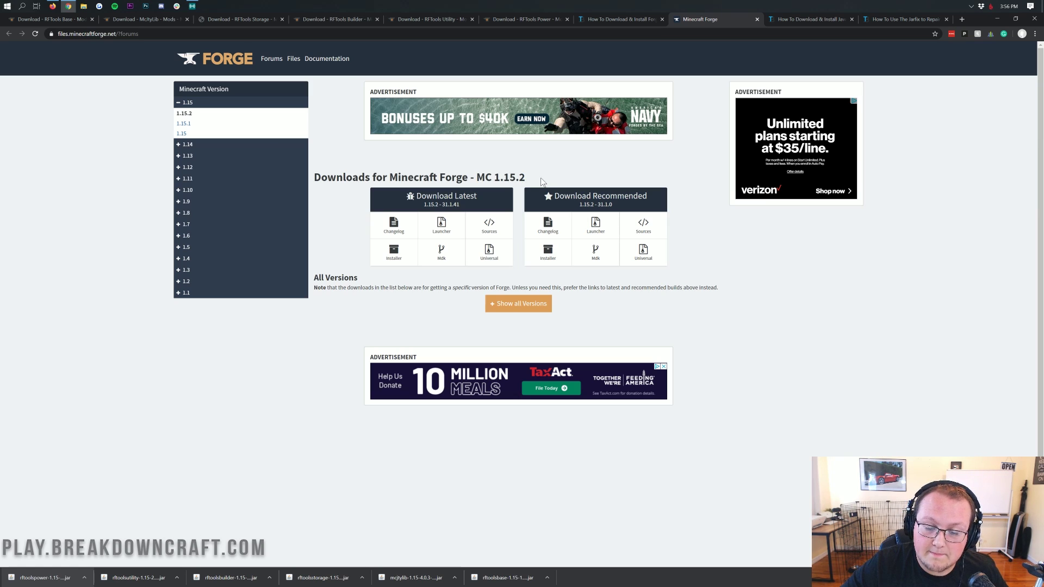
pyautogui.click(401, 252)
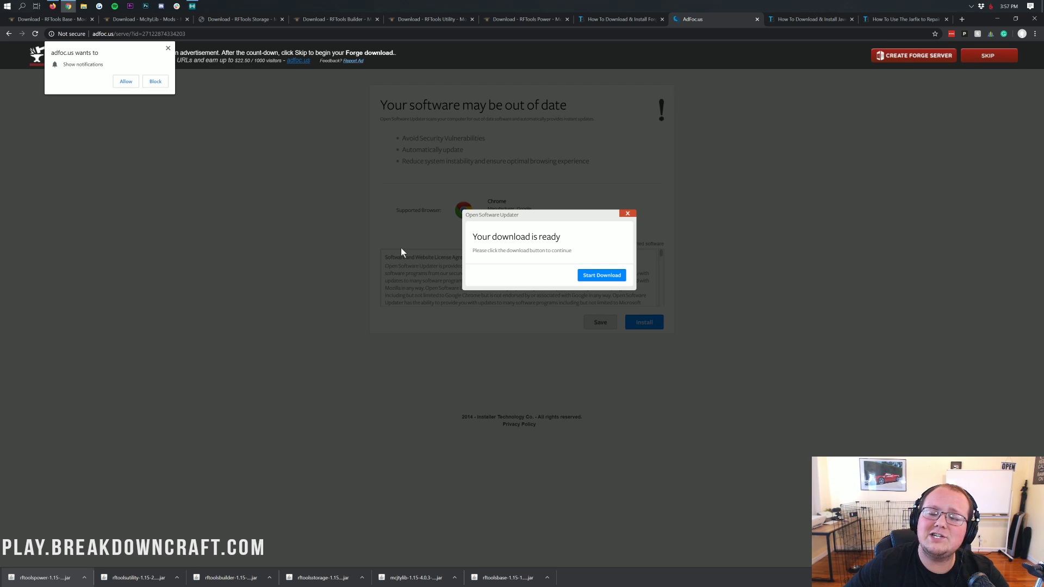
# Skip the adfoc.us ad, keep the Forge 1.15.2 installer jar, and minimize Chrome.
pyautogui.click(975, 58)
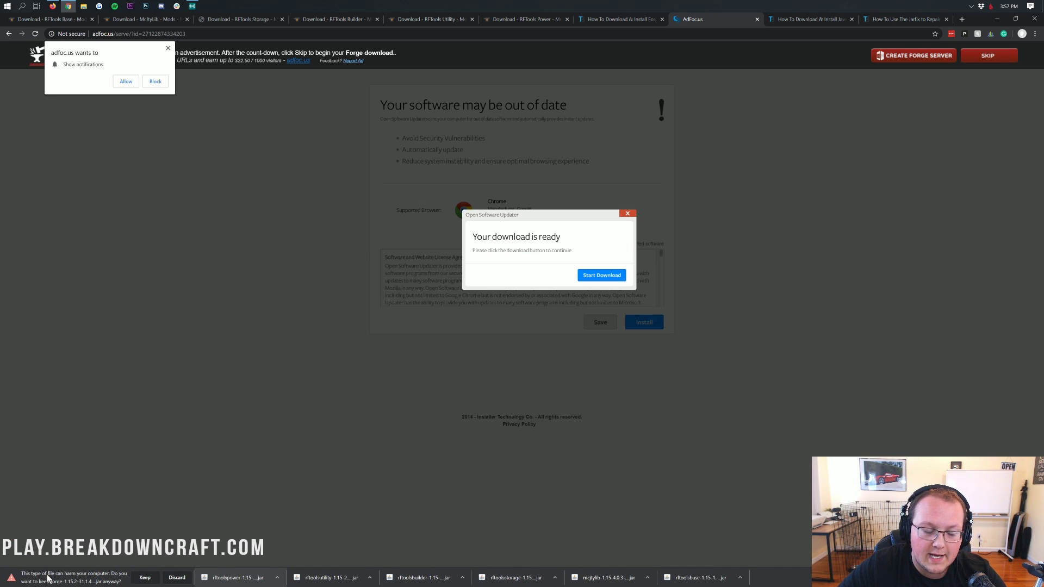
pyautogui.click(143, 578)
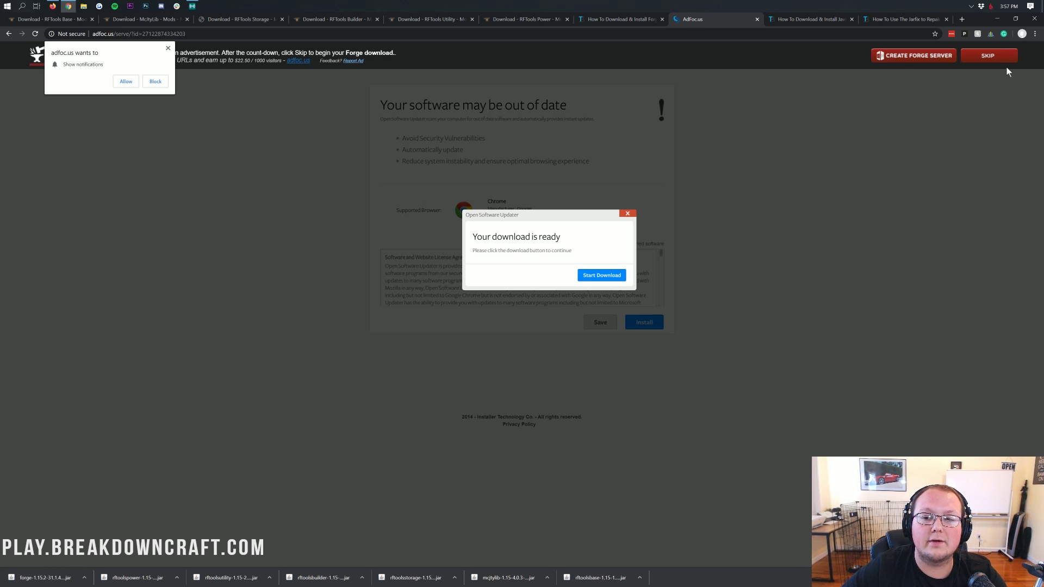
pyautogui.click(808, 21)
pyautogui.click(998, 20)
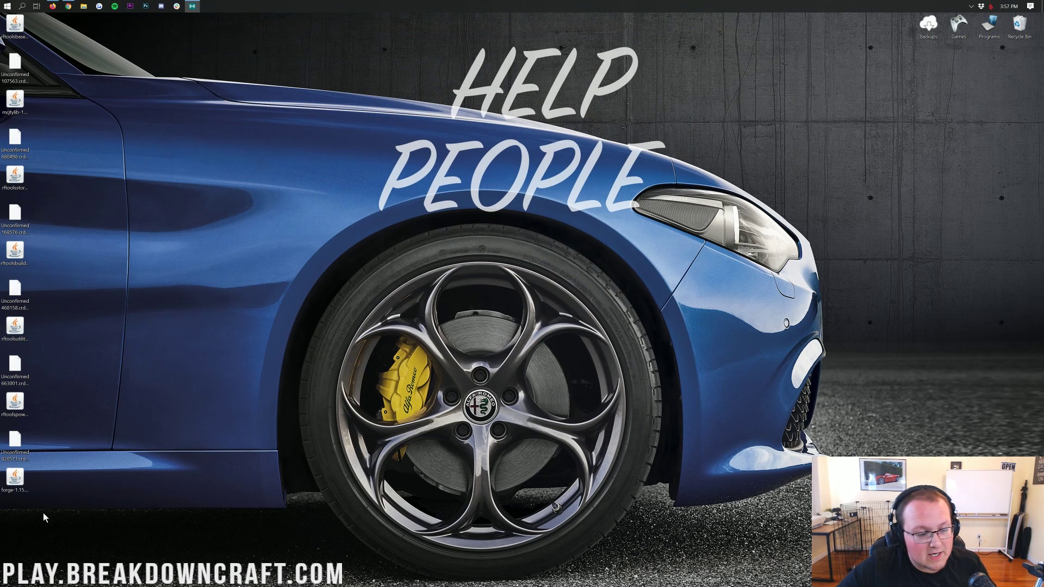
# Select and deselect the downloaded files on the desktop and toggle the Start menu.
pyautogui.click(16, 142)
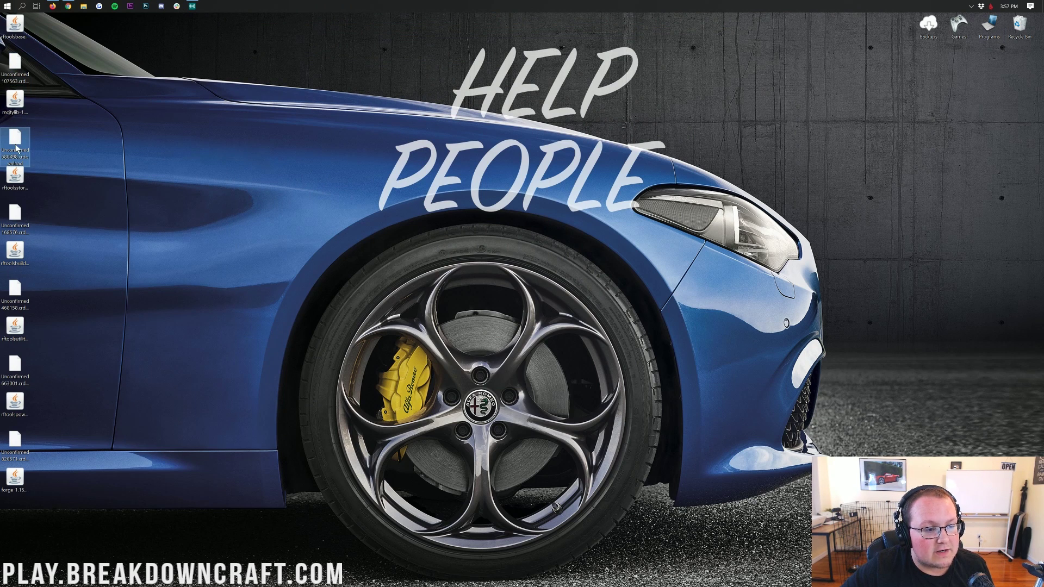
pyautogui.click(165, 120)
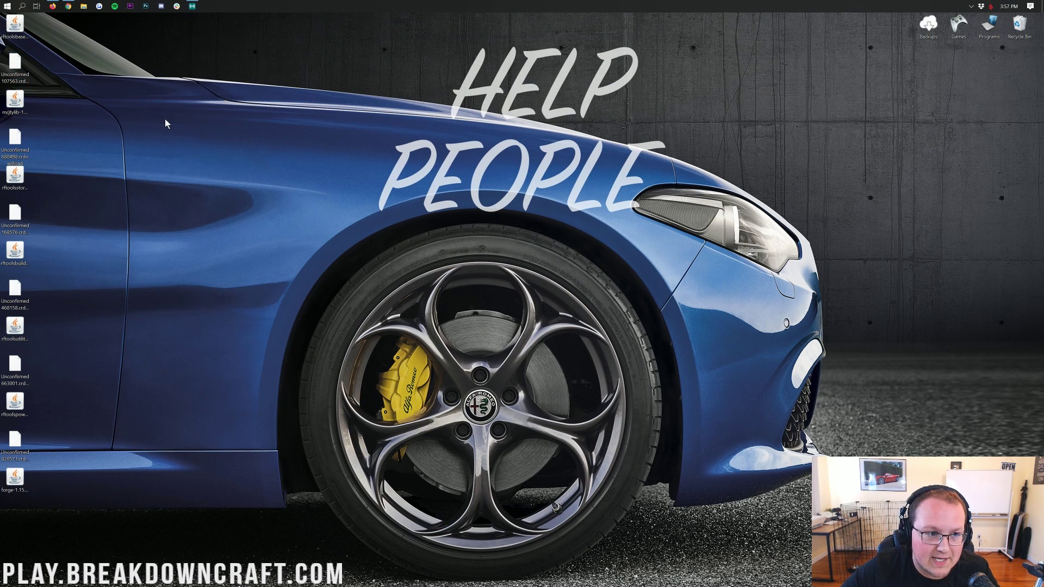
pyautogui.moveTo(62, 30); pyautogui.dragTo(128, 301)
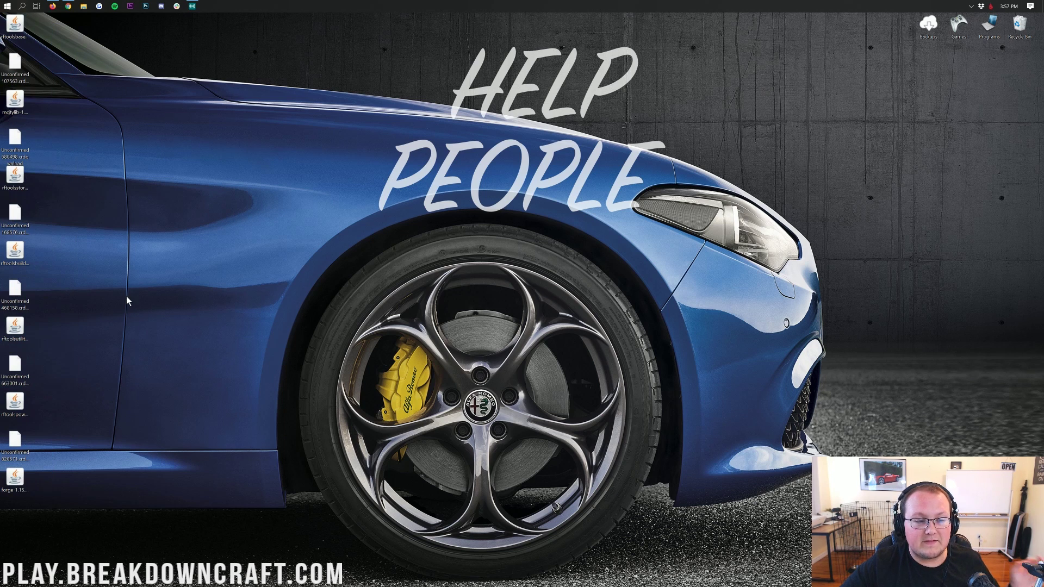
pyautogui.click(4, 6)
pyautogui.click(3, 6)
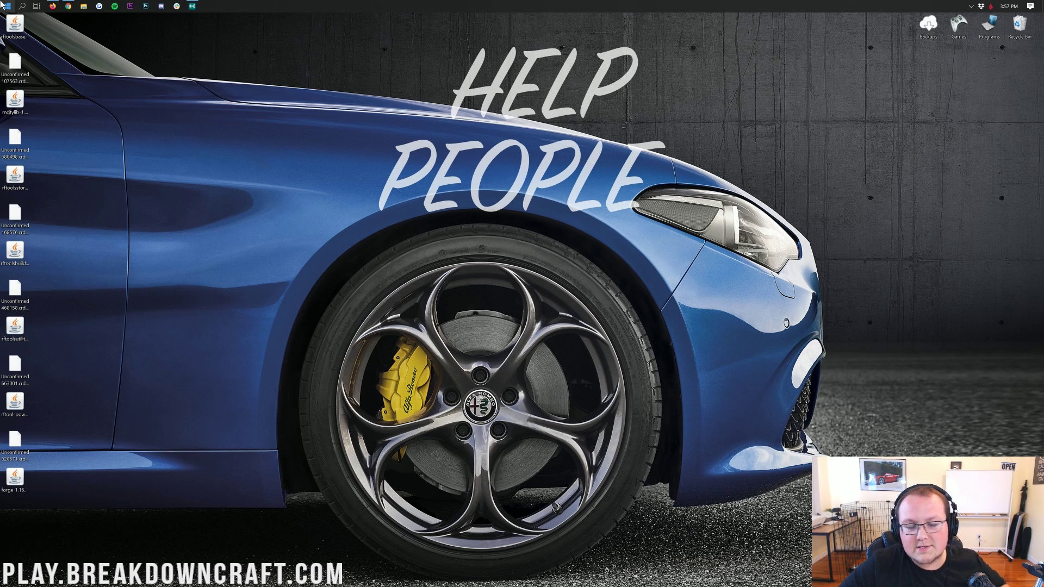
# Search Start for 'downloads' and open the Downloads folder in File Explorer.
pyautogui.click(3, 5)
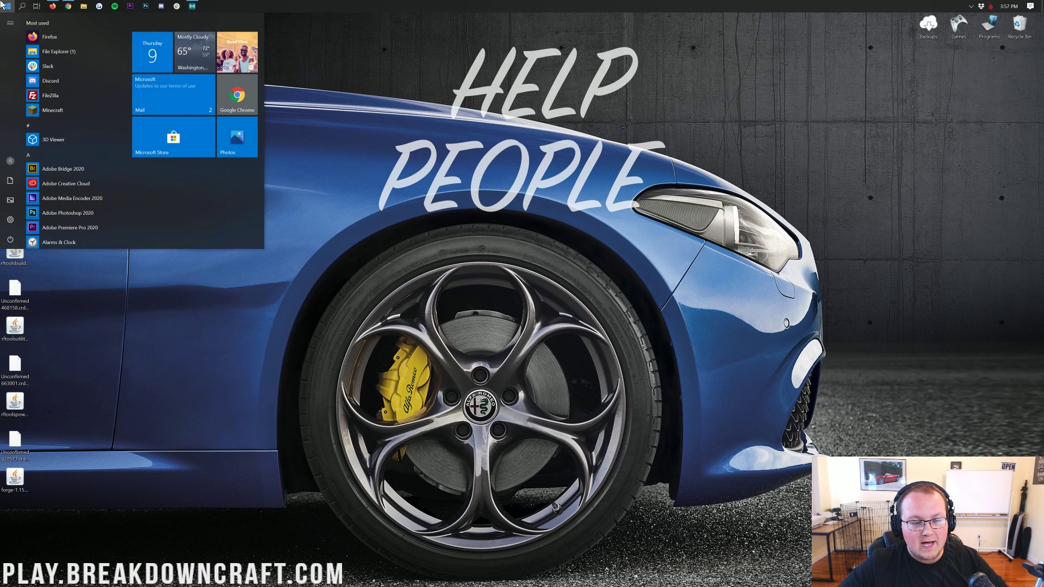
pyautogui.write('downloads')
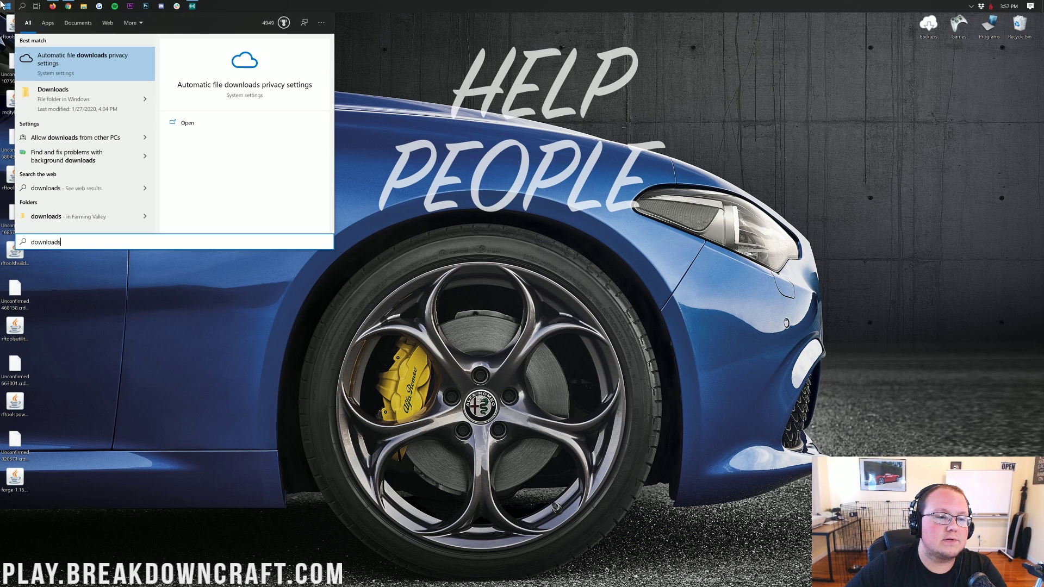
pyautogui.click(86, 106)
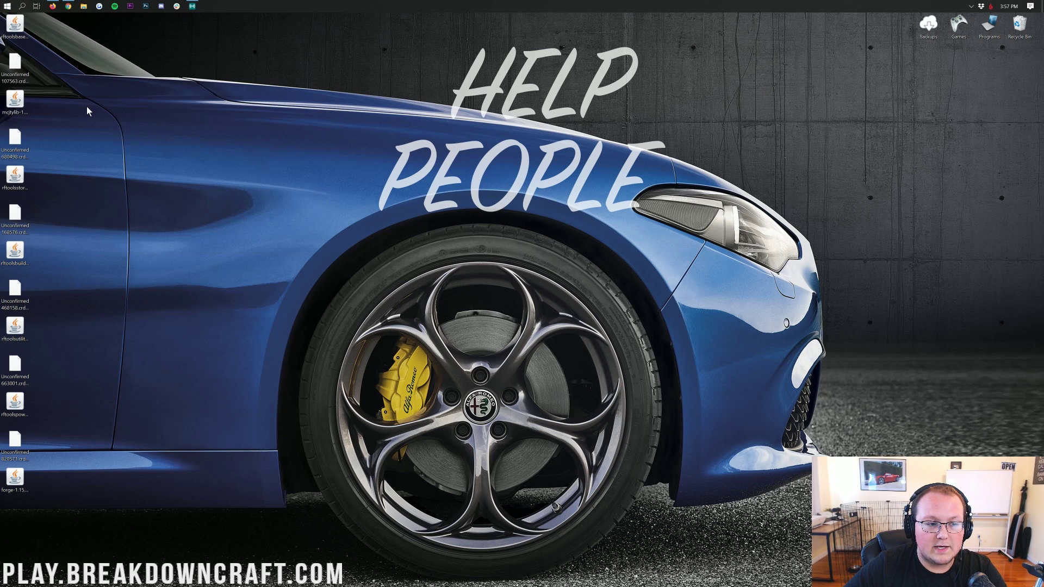
pyautogui.click(54, 49)
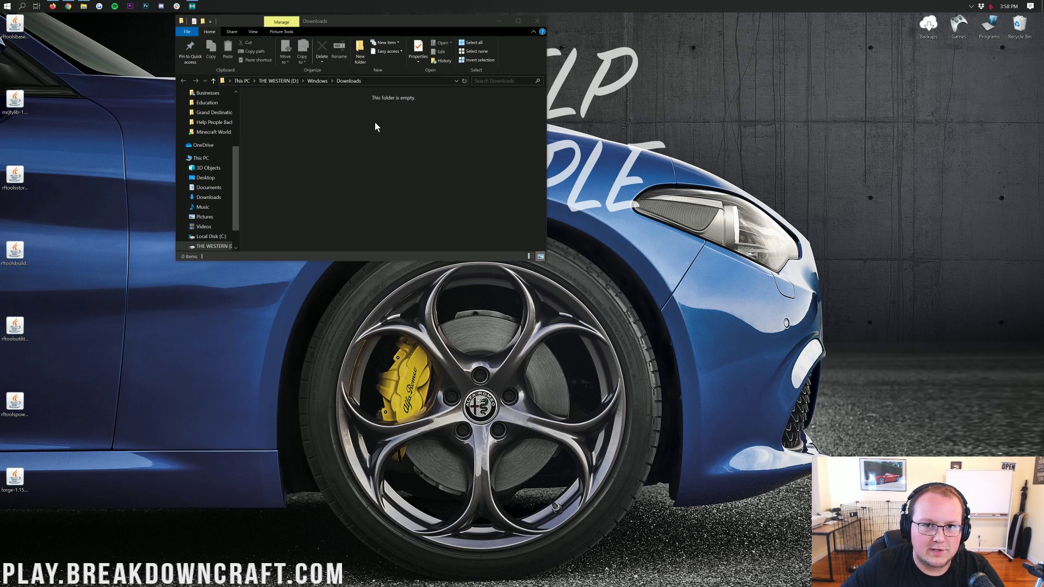
# Select the seven jars and rearrange rftoolsbuilder, rftoolspower and the Forge installer on the desktop.
pyautogui.moveTo(66, 51); pyautogui.dragTo(23, 519)
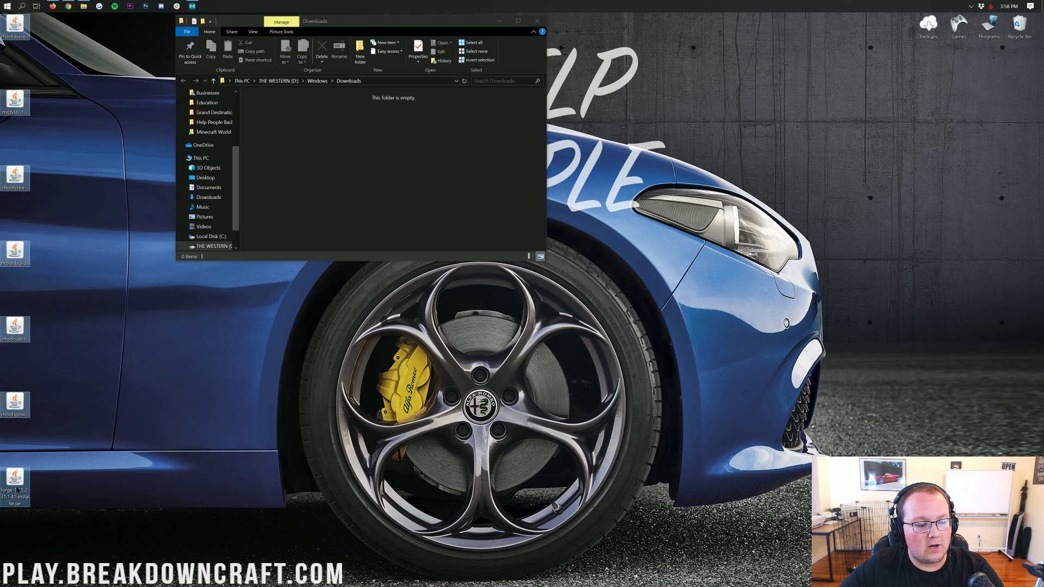
pyautogui.moveTo(15, 478); pyautogui.dragTo(48, 329)
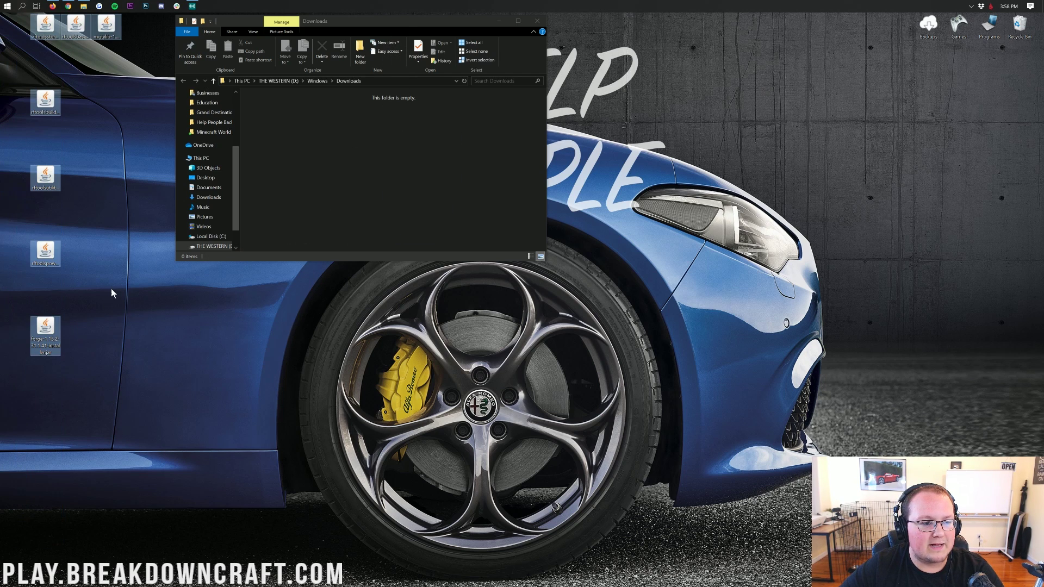
pyautogui.moveTo(118, 64); pyautogui.dragTo(31, 14)
pyautogui.moveTo(46, 25); pyautogui.dragTo(79, 144)
pyautogui.moveTo(46, 175); pyautogui.dragTo(106, 139)
pyautogui.moveTo(46, 251); pyautogui.dragTo(137, 137)
pyautogui.moveTo(46, 326); pyautogui.dragTo(106, 66)
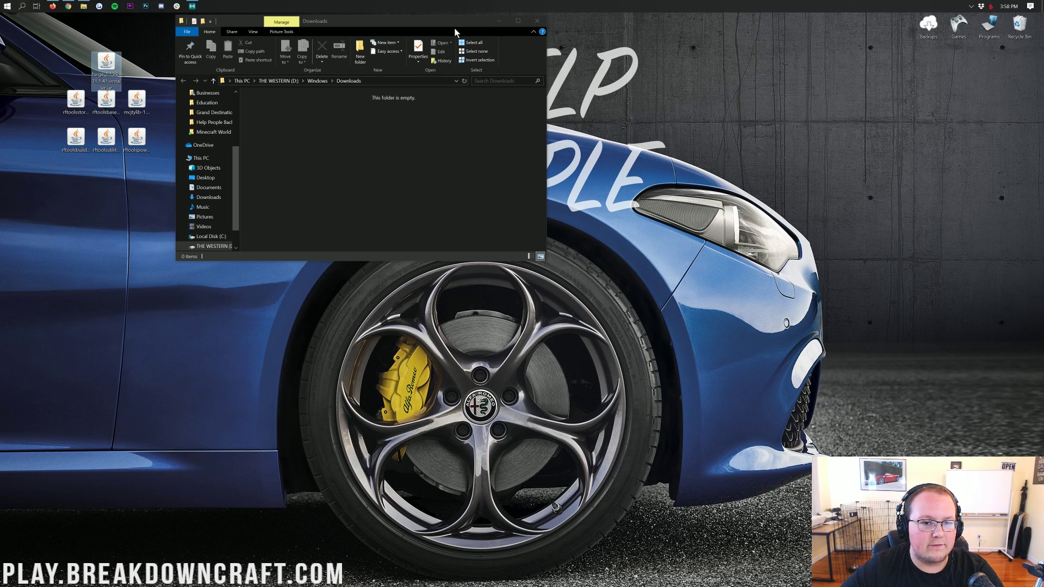
# Close the Downloads window and arrange the storage, base, mcjtylib, builder and utility jars in two rows.
pyautogui.click(539, 20)
pyautogui.moveTo(253, 231); pyautogui.dragTo(361, 79)
pyautogui.click(362, 108)
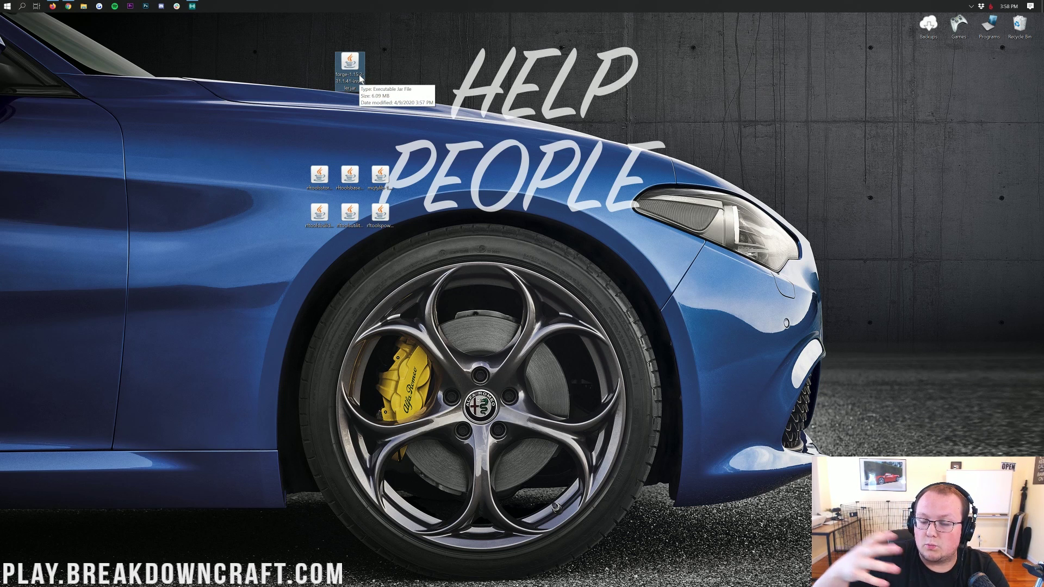
pyautogui.moveTo(320, 175); pyautogui.dragTo(289, 139)
pyautogui.click(344, 173)
pyautogui.moveTo(344, 173); pyautogui.dragTo(344, 137)
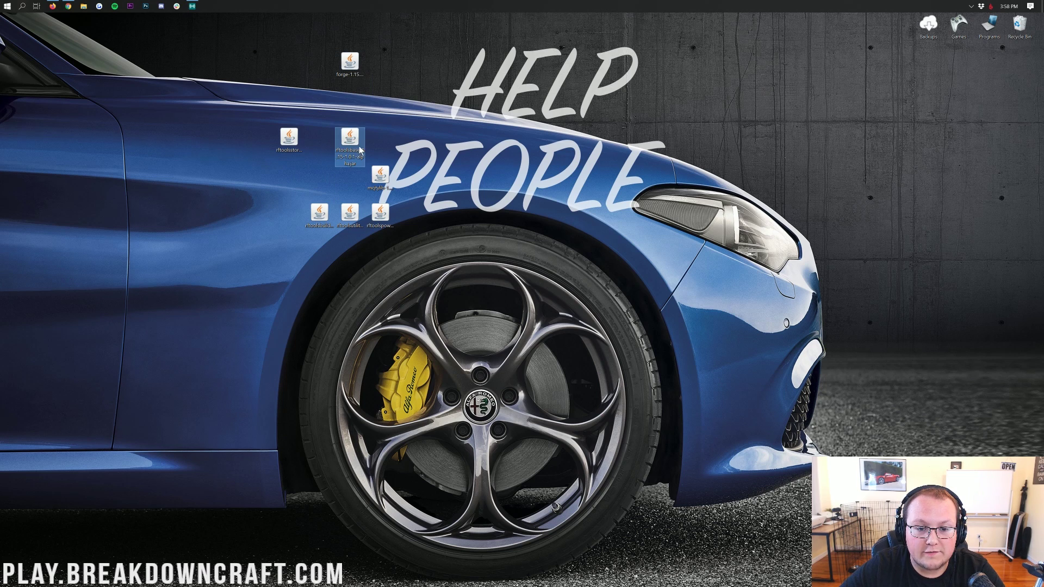
pyautogui.moveTo(382, 174); pyautogui.dragTo(409, 133)
pyautogui.moveTo(319, 213); pyautogui.dragTo(345, 173)
pyautogui.moveTo(381, 210); pyautogui.dragTo(412, 178)
# Tighten the six RFTools jars into a top grid with the Forge installer beside rftoolspower.
pyautogui.keyDown('ctrl'); pyautogui.click(410, 139); pyautogui.keyUp('ctrl')
pyautogui.moveTo(410, 139); pyautogui.dragTo(381, 139)
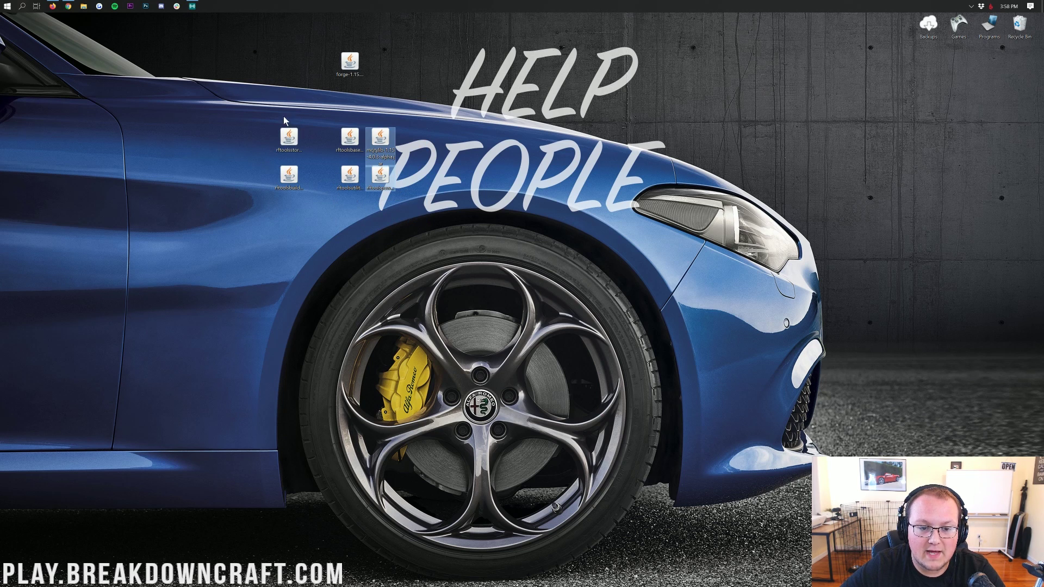
pyautogui.moveTo(278, 116); pyautogui.dragTo(330, 203)
pyautogui.moveTo(289, 139); pyautogui.dragTo(320, 139)
pyautogui.moveTo(399, 202); pyautogui.dragTo(232, 63)
pyautogui.click(348, 63)
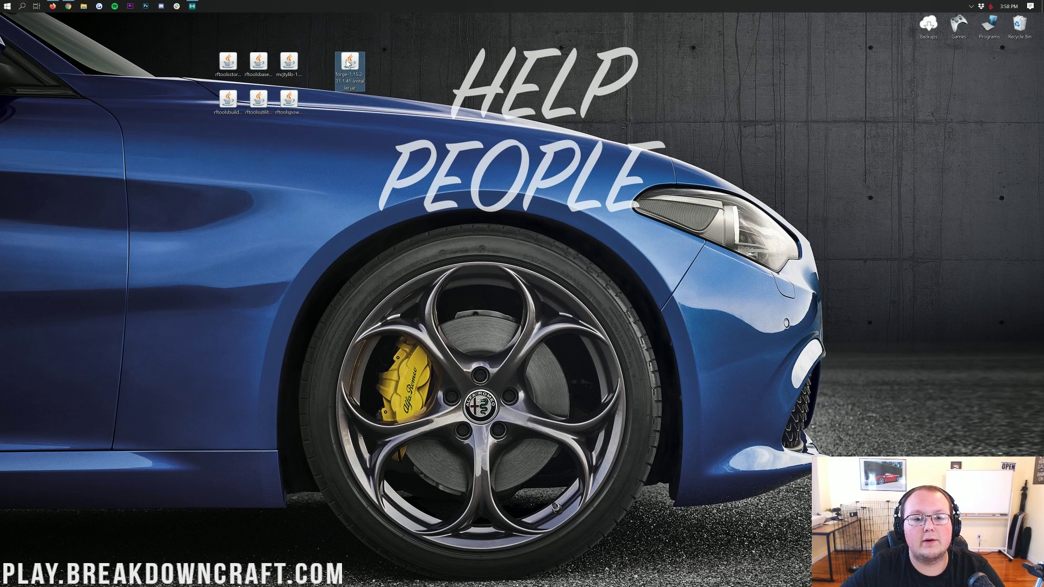
pyautogui.moveTo(348, 62); pyautogui.dragTo(341, 98)
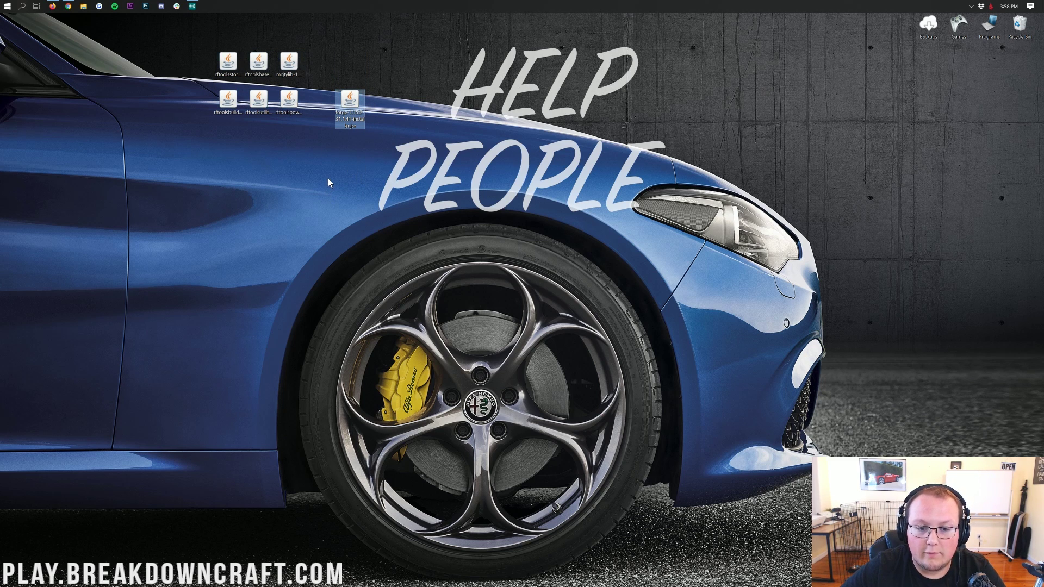
pyautogui.rightClick(345, 109)
pyautogui.click(370, 155)
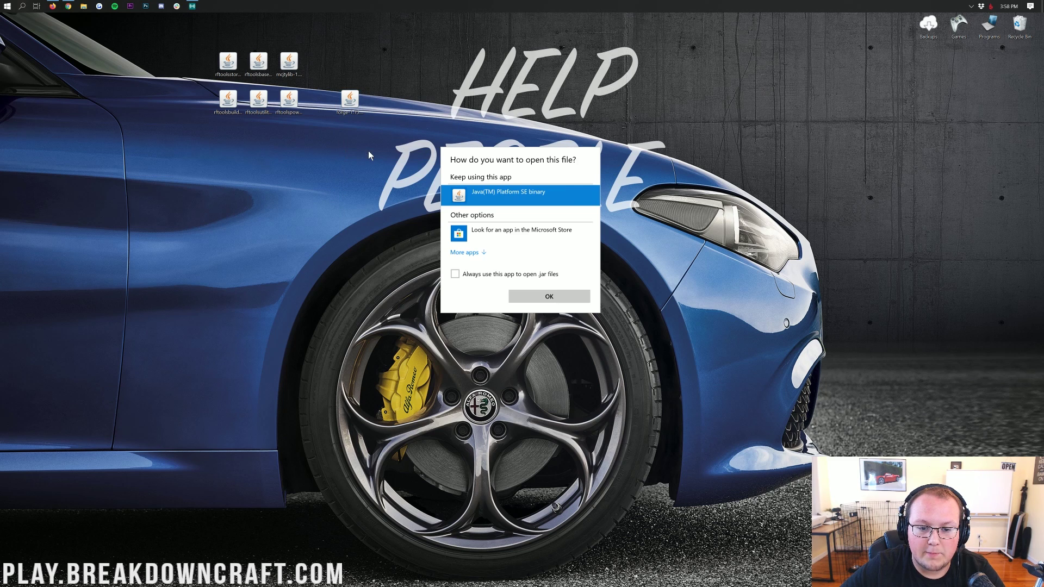
pyautogui.click(555, 296)
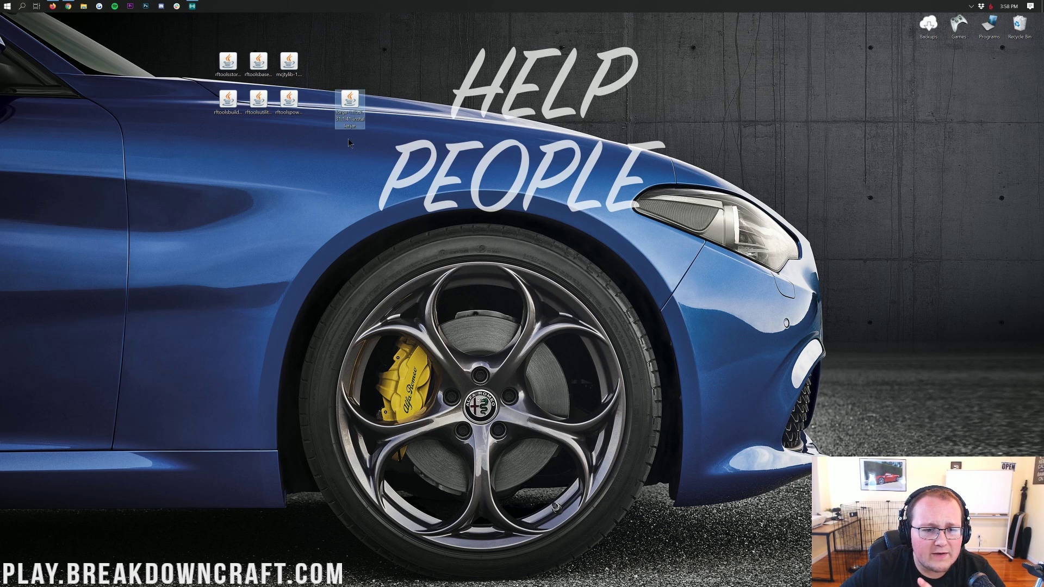
pyautogui.moveTo(348, 138); pyautogui.dragTo(208, 53)
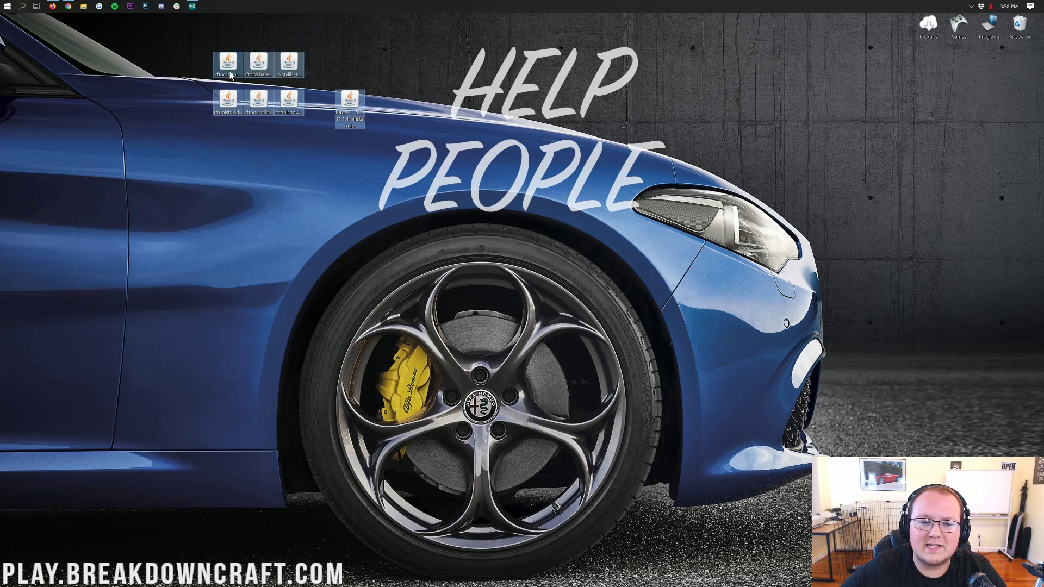
pyautogui.click(252, 177)
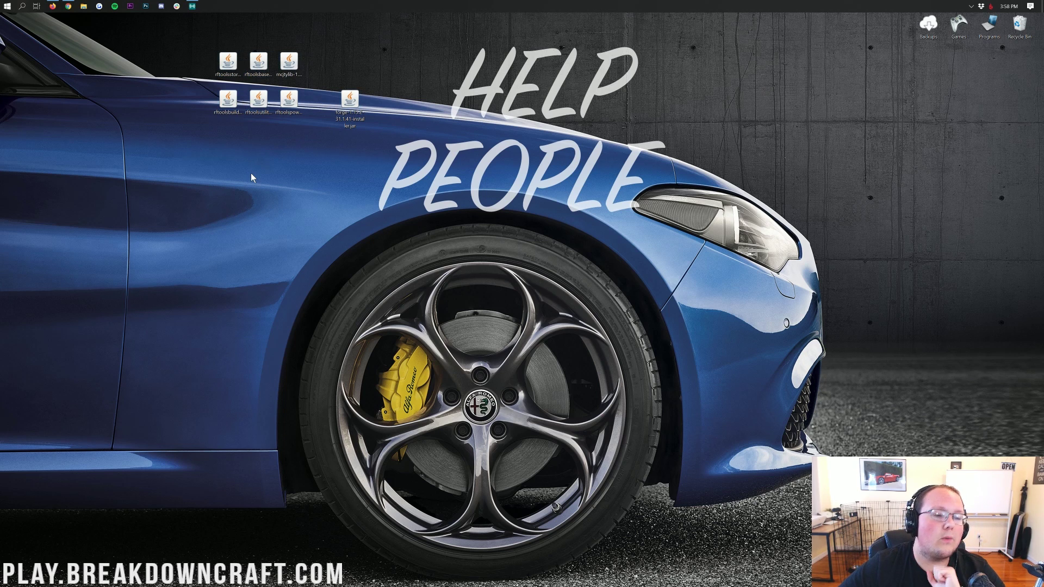
# Bring Chrome back, scroll through the Java install guide, then switch to the Jarfix article.
pyautogui.click(68, 5)
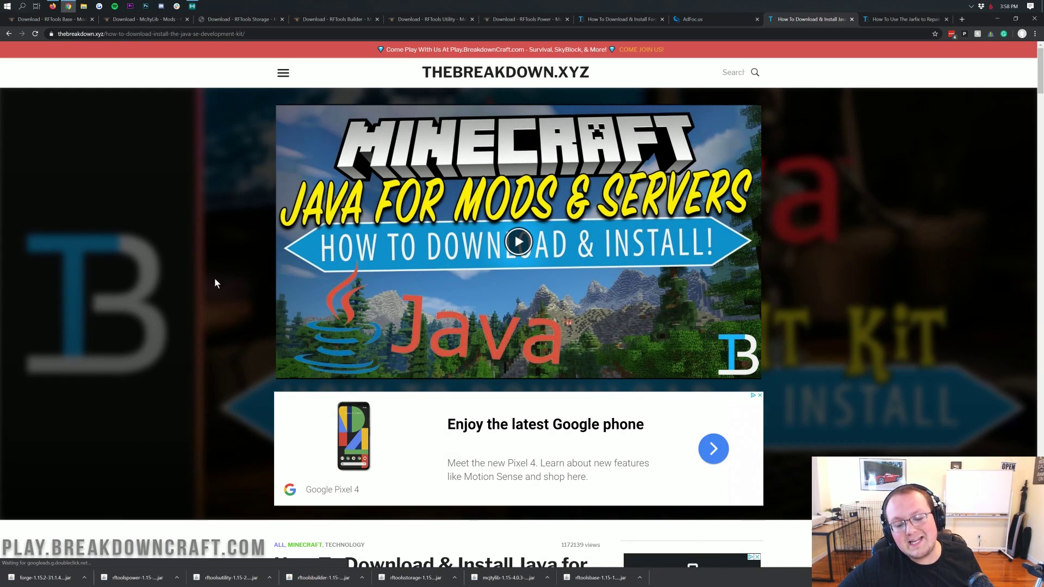
pyautogui.scroll(-5, 208, 322)
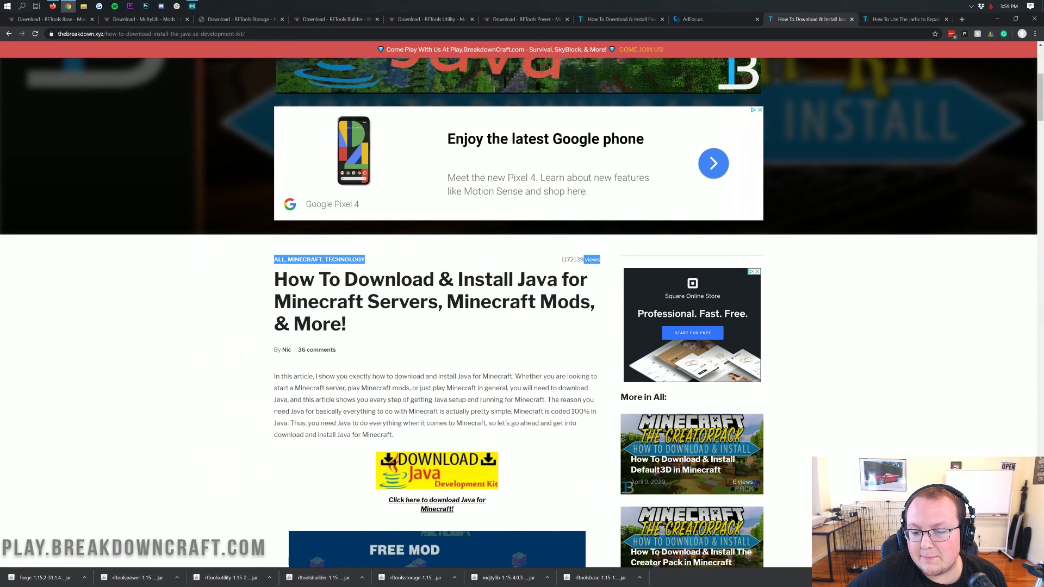
pyautogui.moveTo(447, 302); pyautogui.dragTo(597, 303)
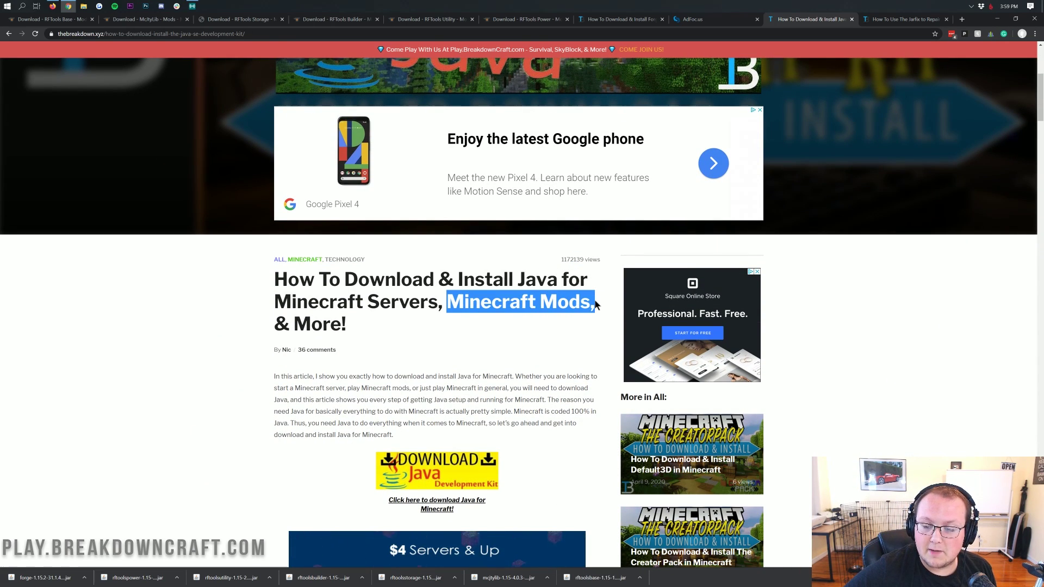
pyautogui.click(597, 303)
pyautogui.scroll(-4, 517, 287)
pyautogui.scroll(-7, 510, 271)
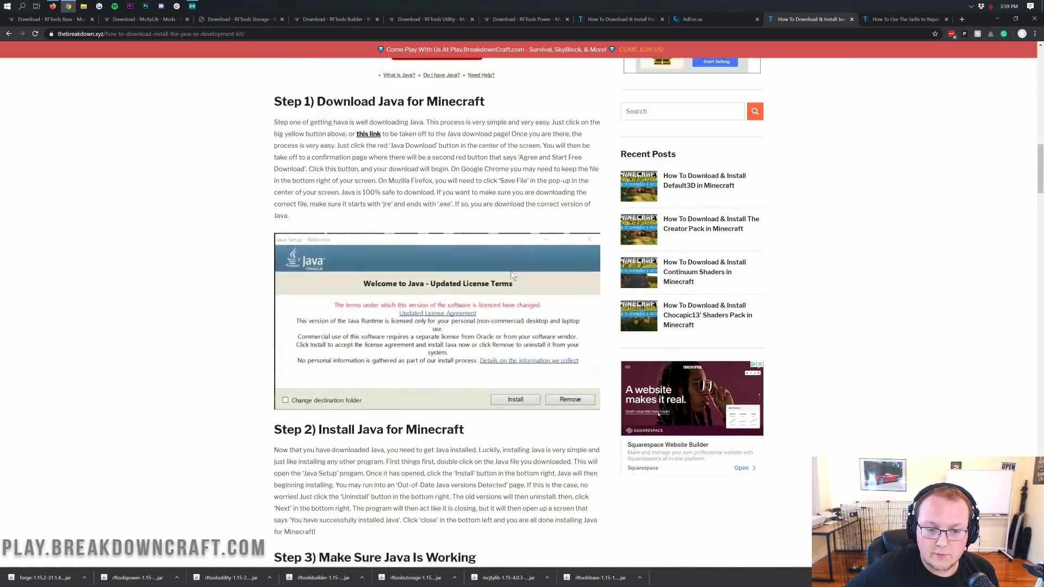
pyautogui.scroll(20, 514, 272)
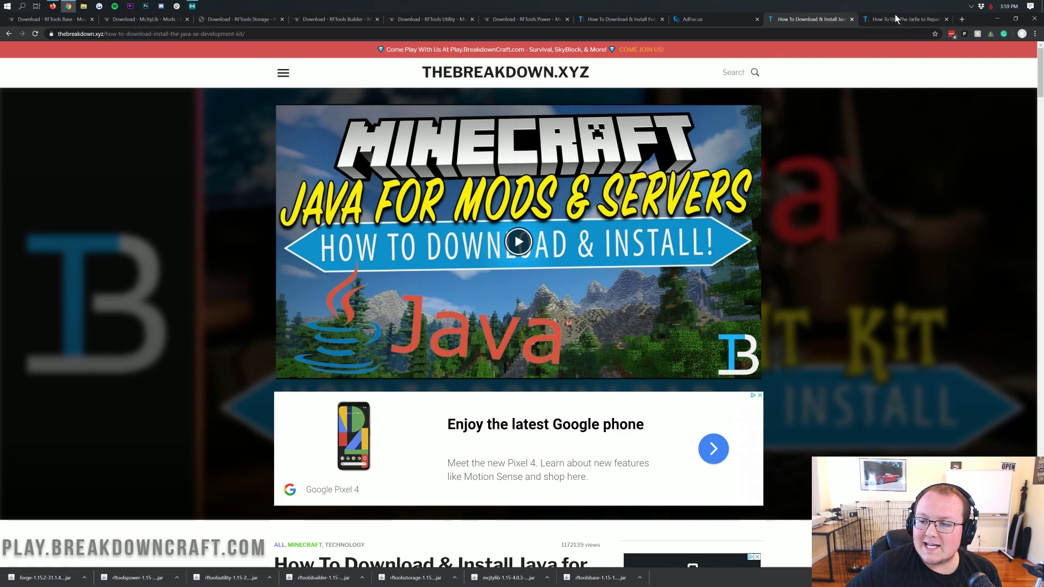
pyautogui.hotkey('ctrl', 'Tab')
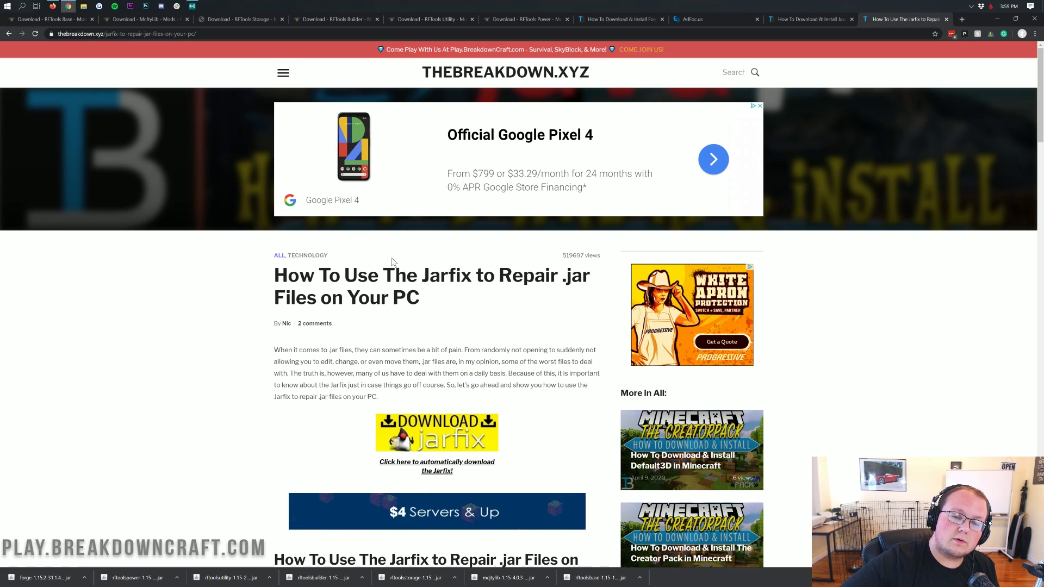
# Run the Forge installer with Java and install the 1.15.2-forge-31.1.41 client profile.
pyautogui.press('super+d')
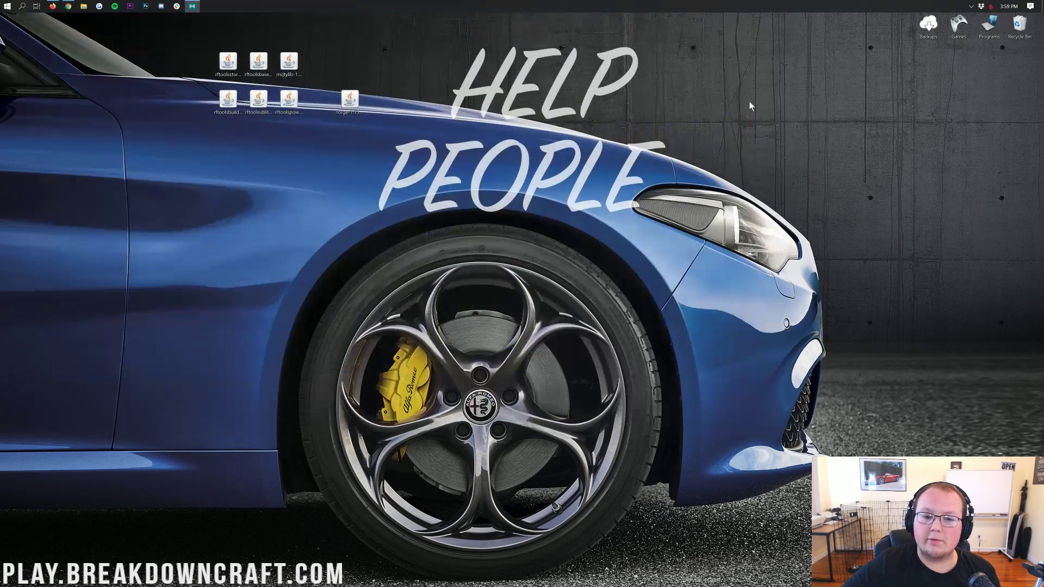
pyautogui.rightClick(341, 96)
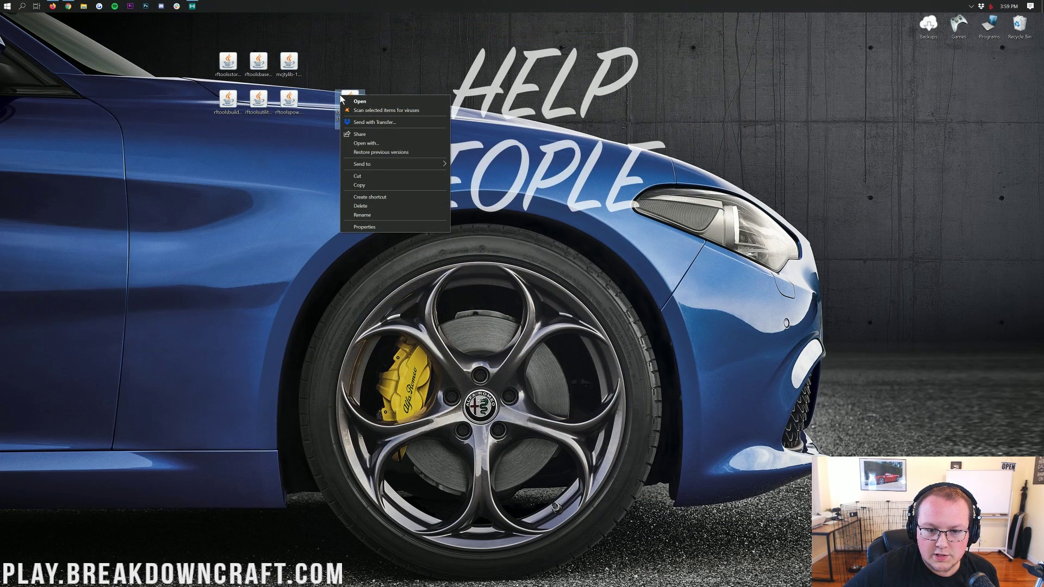
pyautogui.click(366, 144)
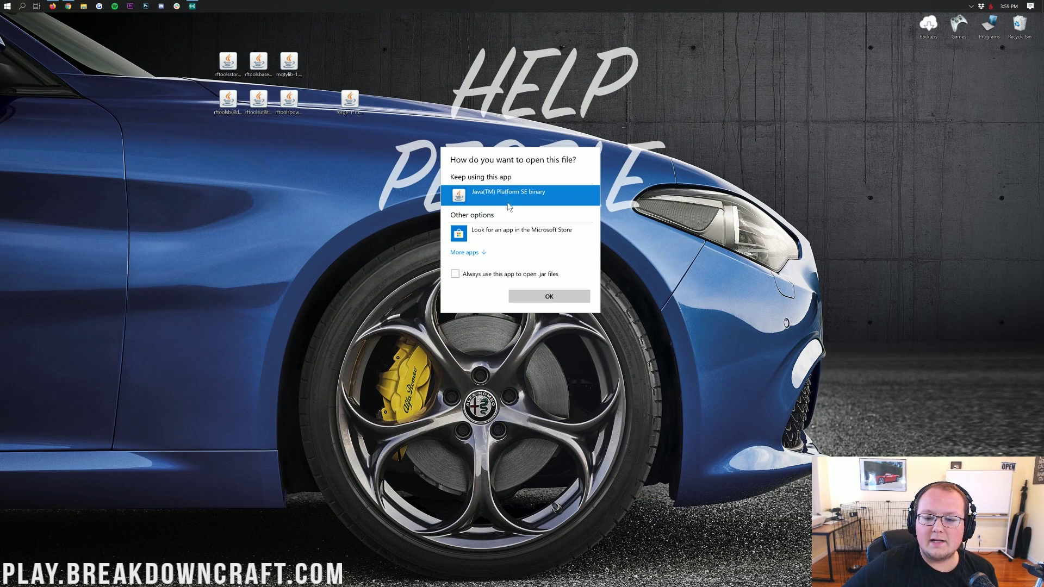
pyautogui.click(570, 299)
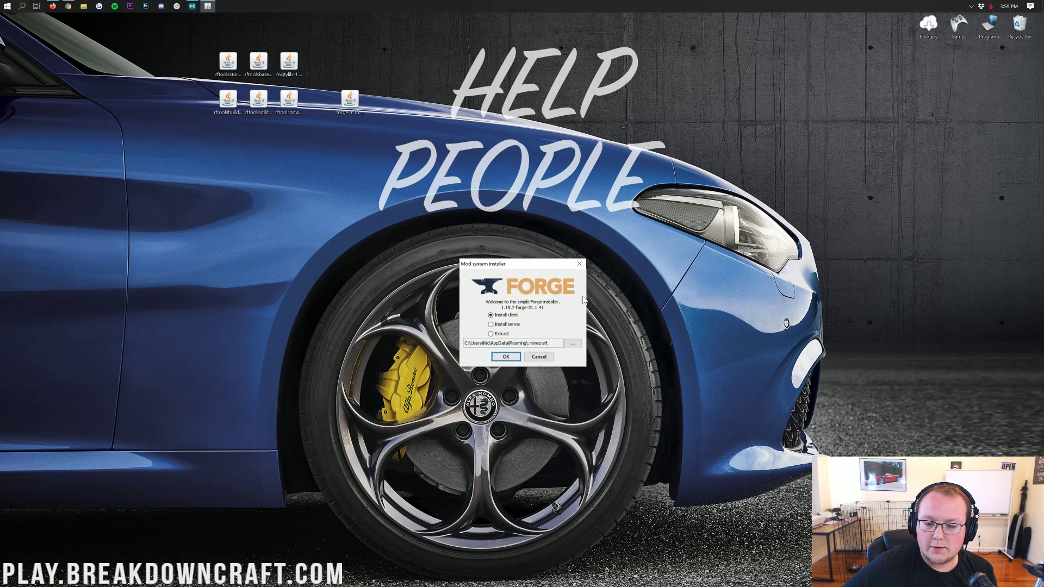
pyautogui.click(508, 316)
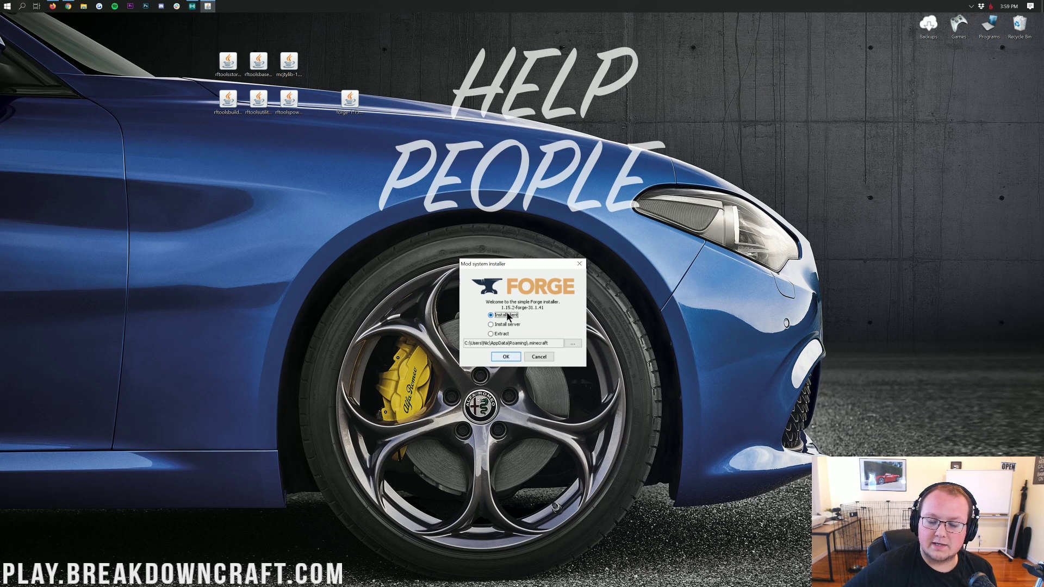
pyautogui.click(509, 357)
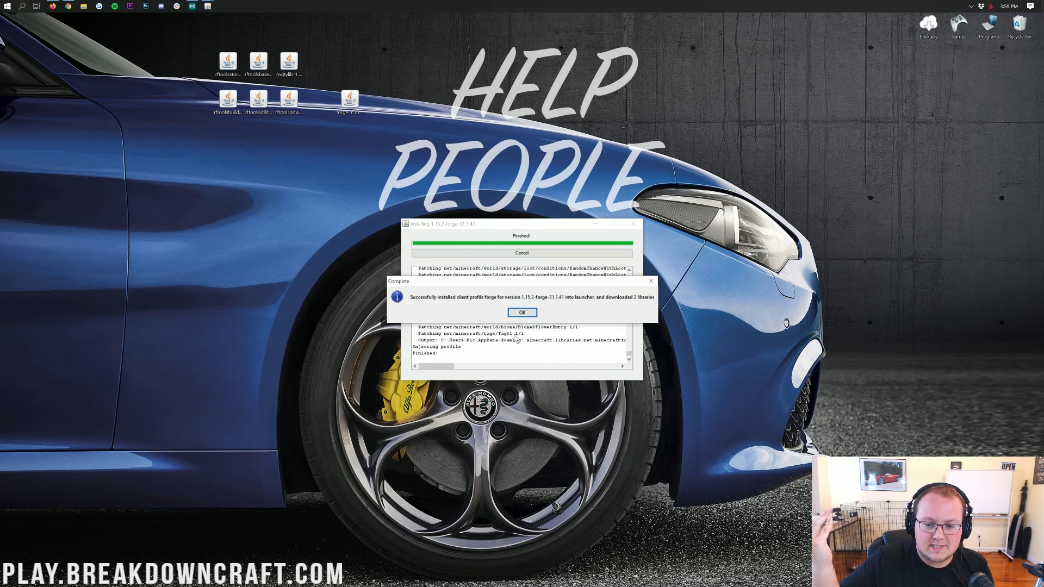
pyautogui.click(534, 314)
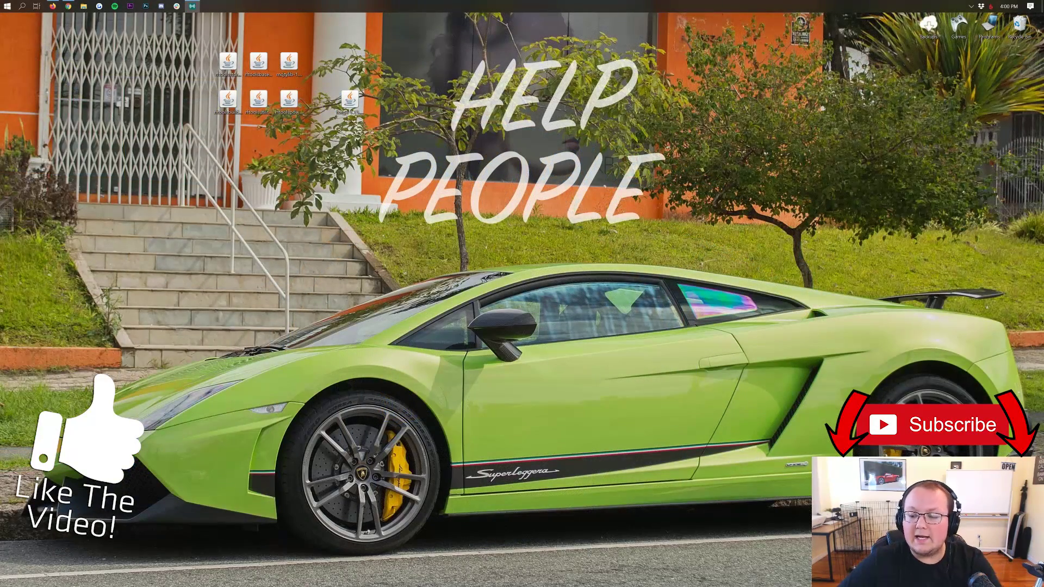
# Launch the Minecraft Launcher and select the forge installation to play.
pyautogui.click(3, 5)
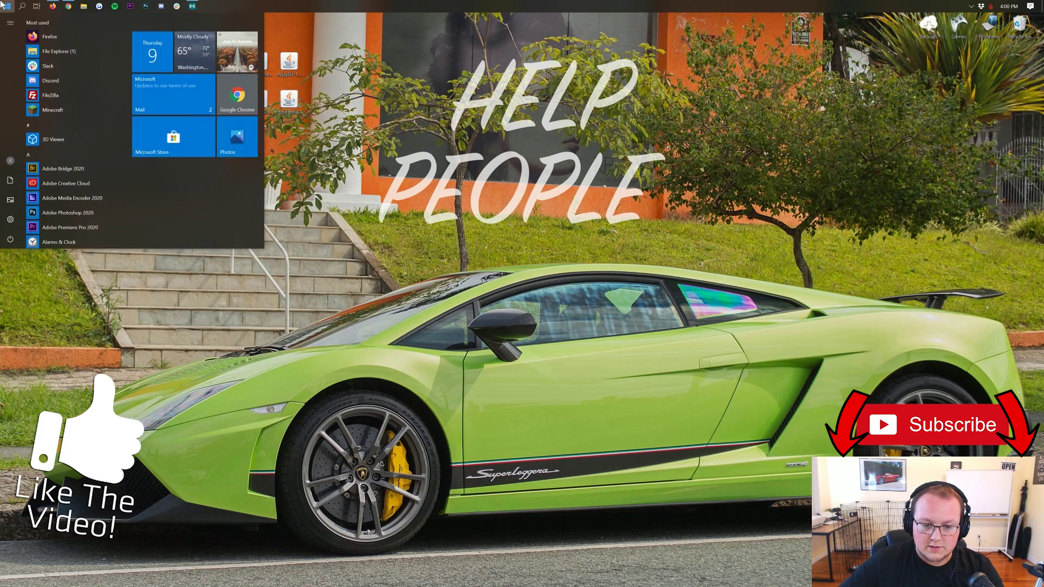
pyautogui.write('mine')
pyautogui.press('Return')
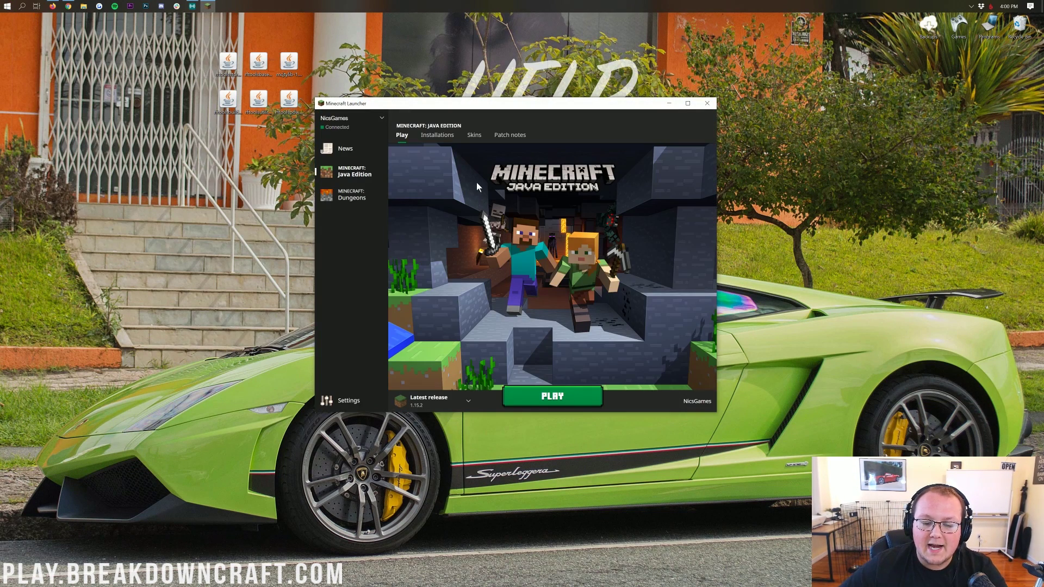
pyautogui.click(471, 400)
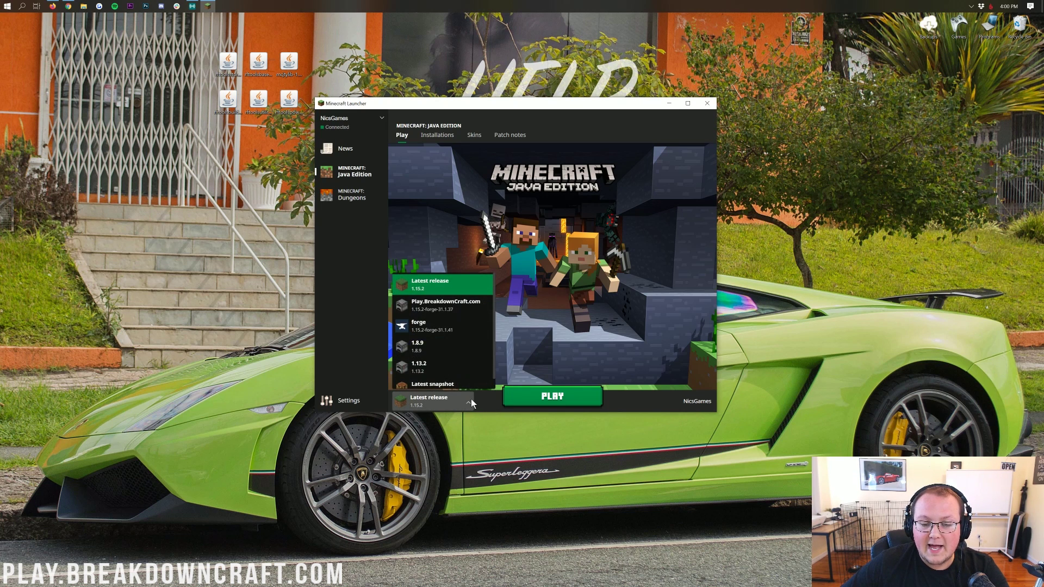
pyautogui.click(460, 328)
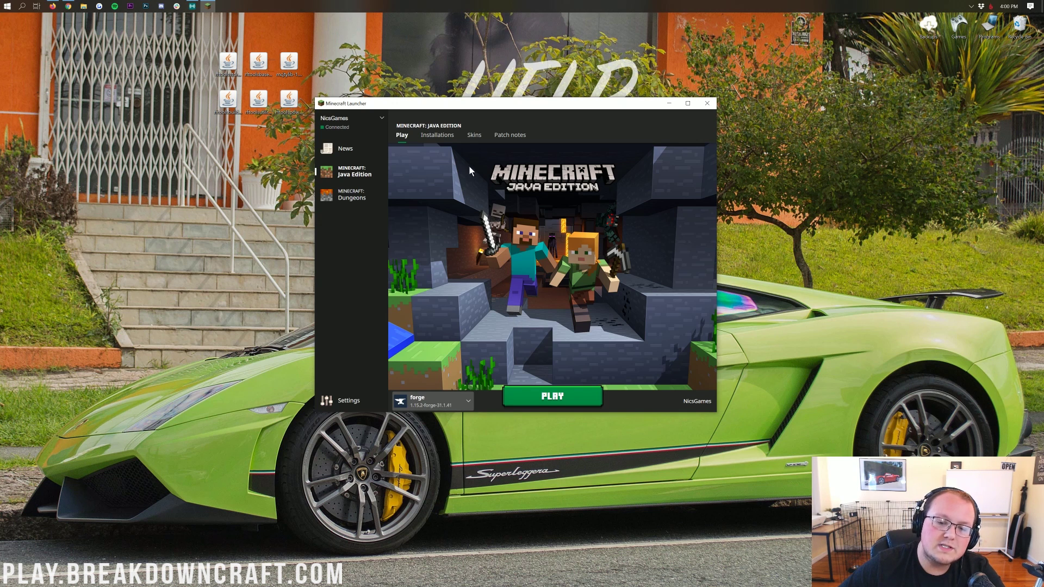
# Delete the old Play.BreakdownCraft.com installation from the Installations list.
pyautogui.click(445, 141)
pyautogui.click(703, 234)
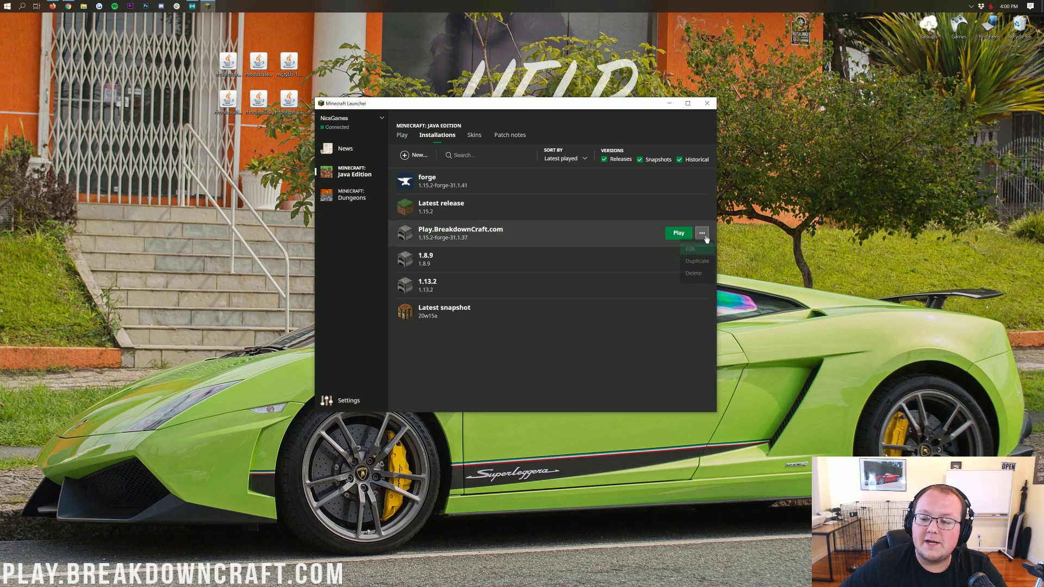
pyautogui.click(687, 280)
pyautogui.click(541, 284)
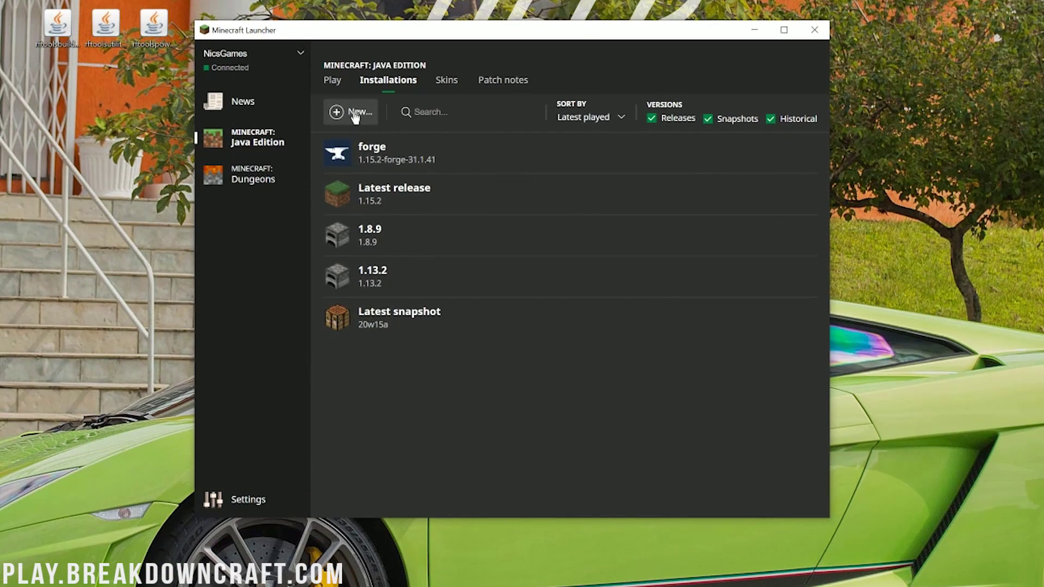
# Start a new installation named 'Play.BreakdownCraft.com'.
pyautogui.click(353, 112)
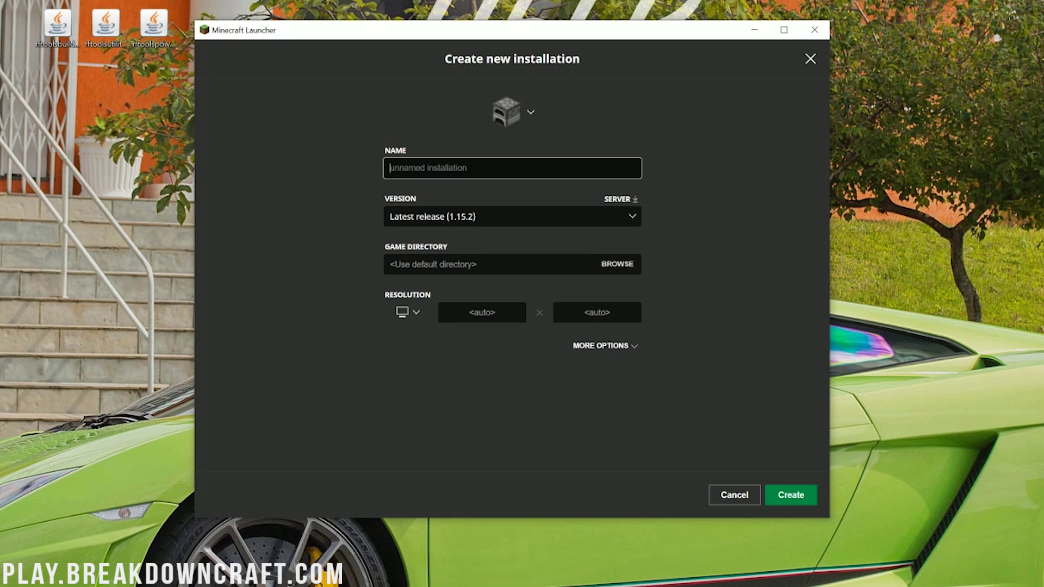
pyautogui.write('Play.Breakd')
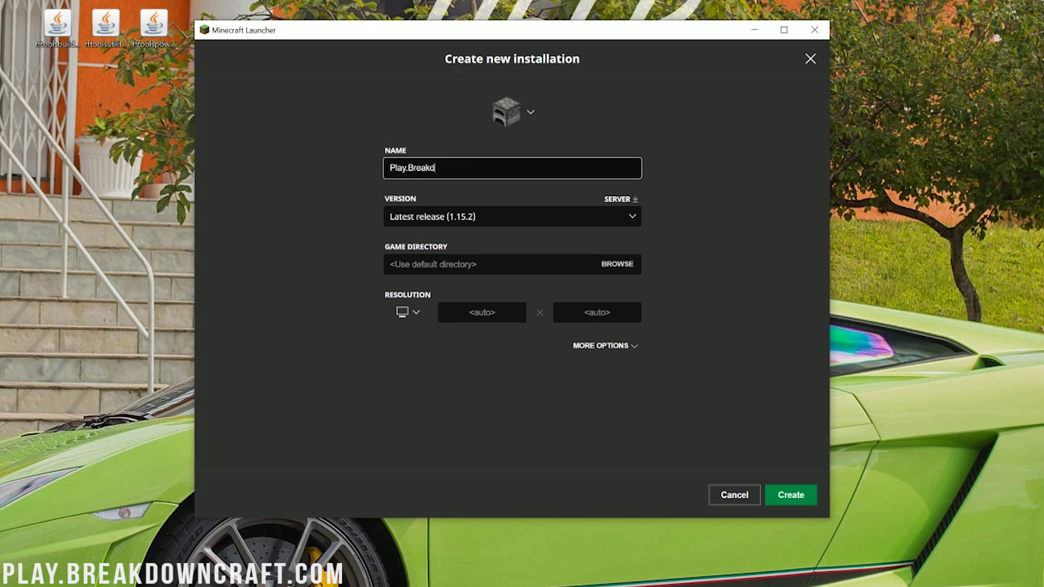
pyautogui.write('ownCraft.com')
pyautogui.hotkey('ctrl', 'a')
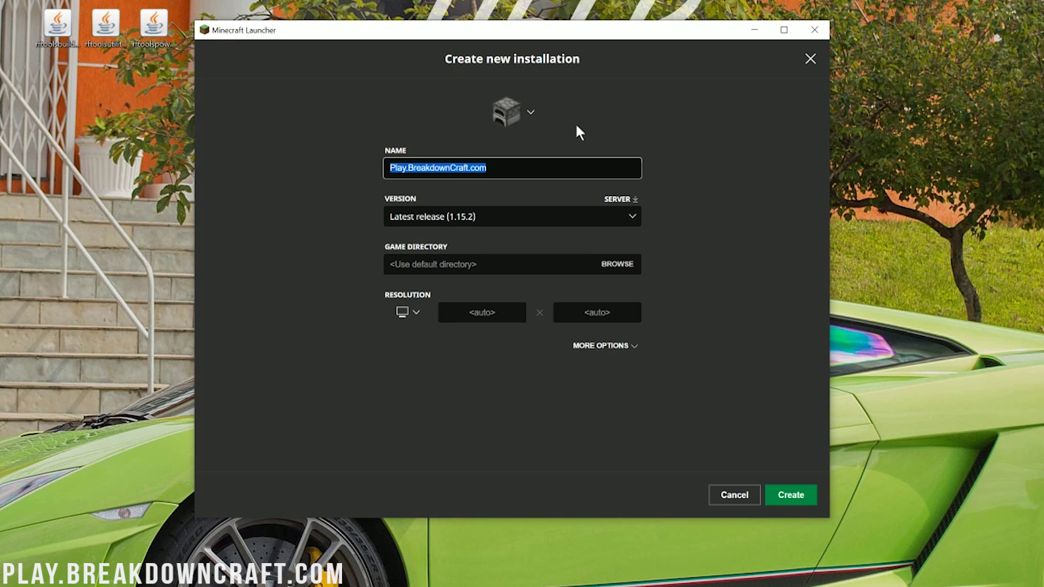
pyautogui.click(515, 170)
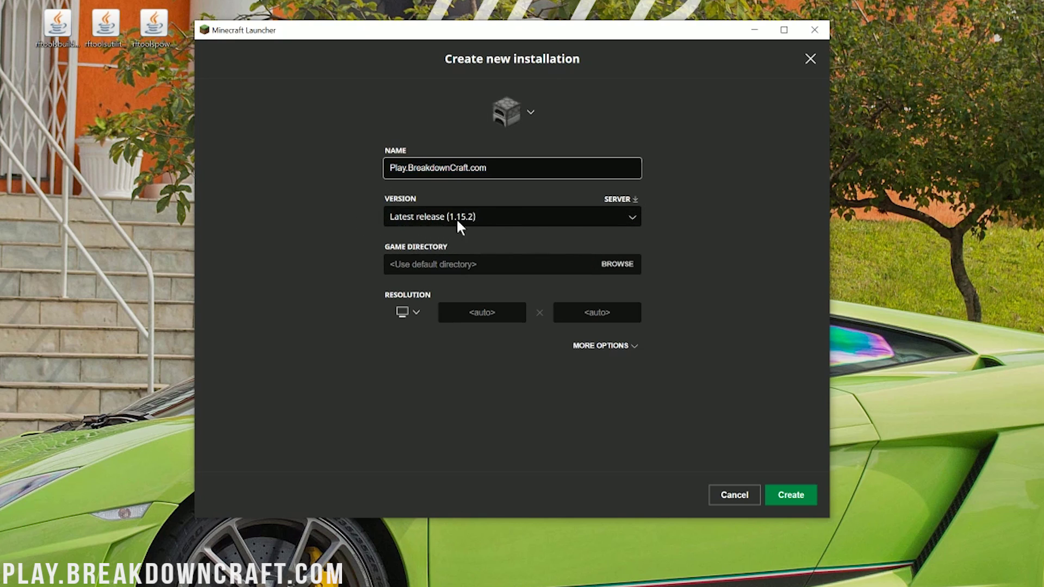
# Set its version to release 1.15.2-forge-31.1.41 and resolution to 1920x1080, then create it.
pyautogui.click(485, 214)
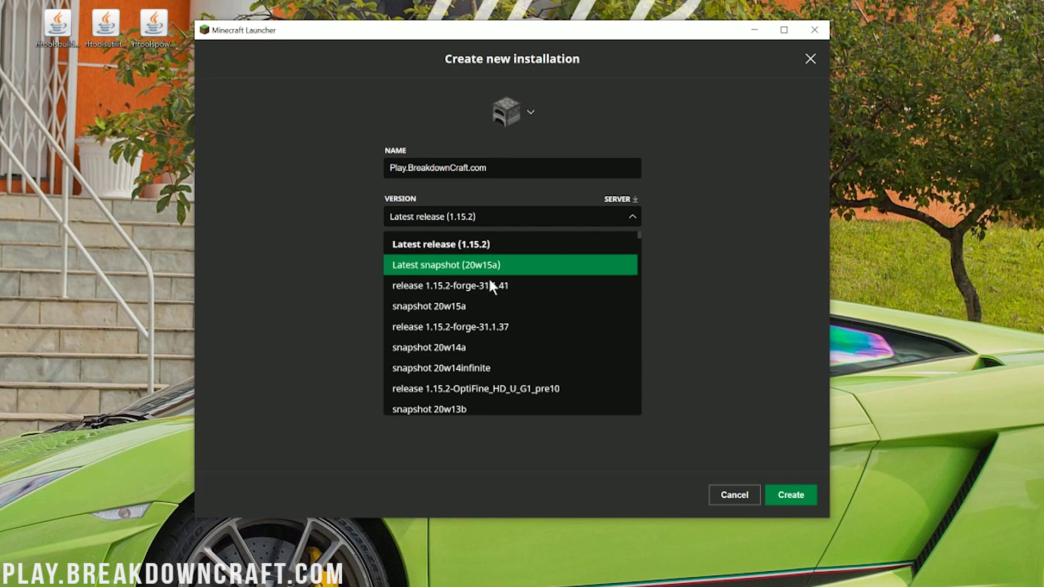
pyautogui.scroll(-3, 494, 343)
pyautogui.scroll(3, 494, 344)
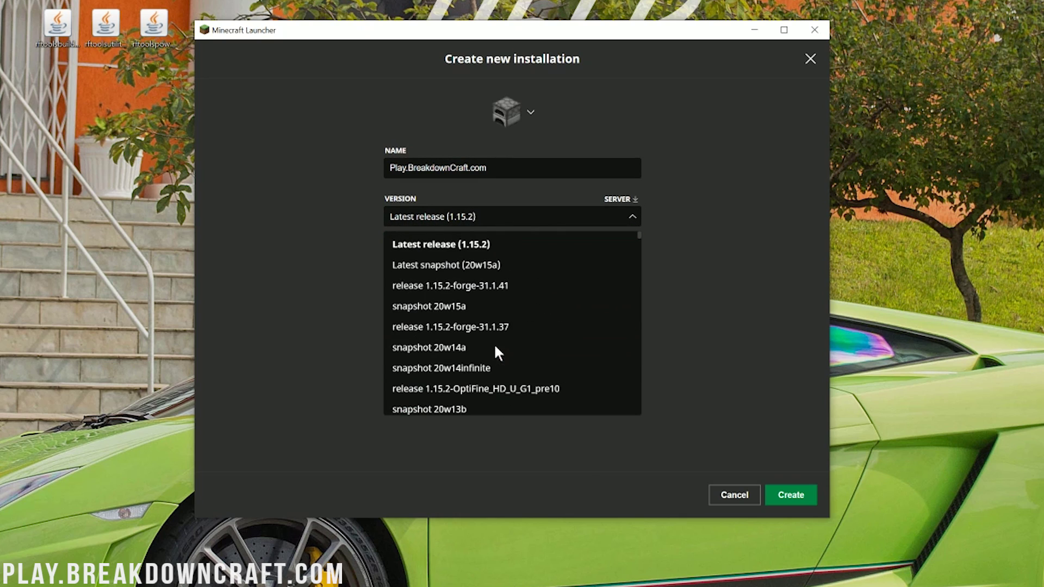
pyautogui.click(464, 292)
pyautogui.click(427, 309)
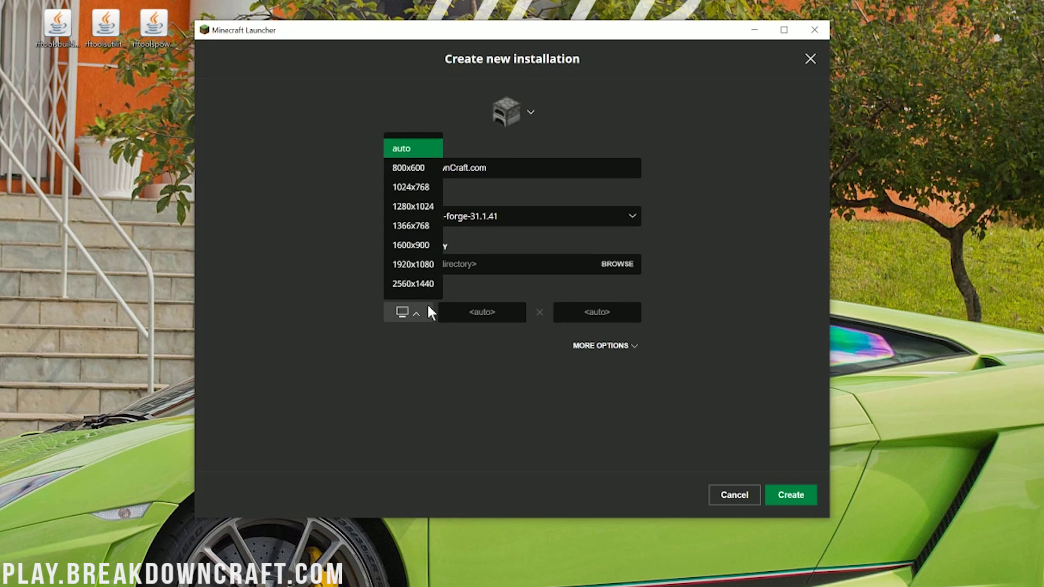
pyautogui.click(418, 265)
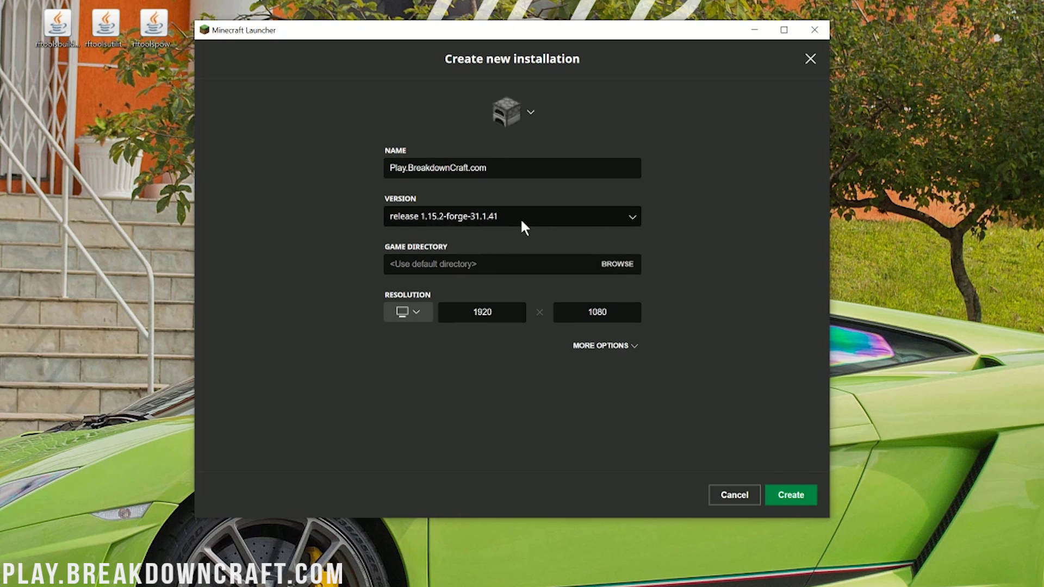
pyautogui.click(778, 494)
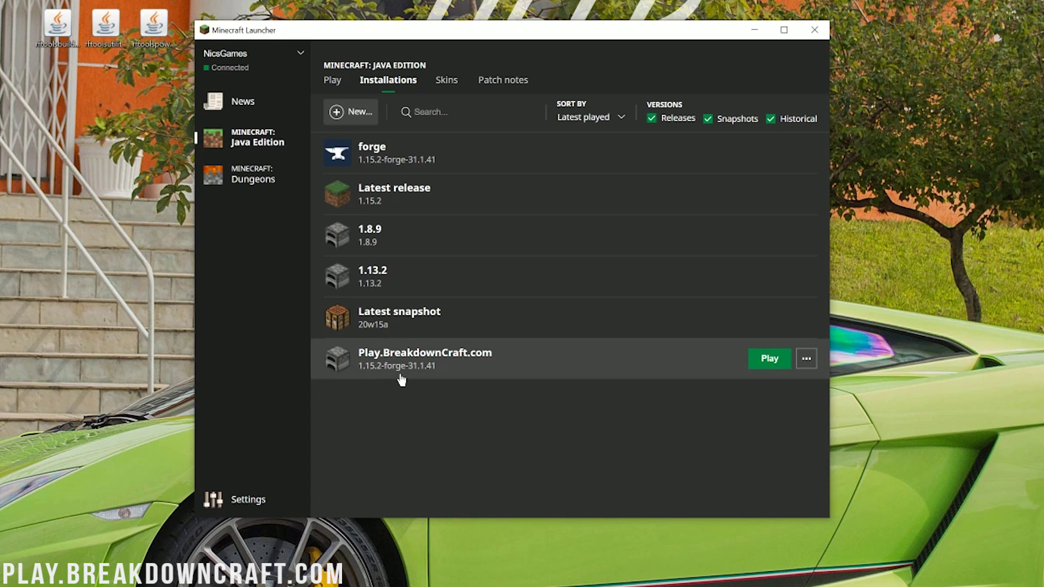
# Launch the Play.BreakdownCraft.com installation to load Minecraft with Forge 31.1.41.
pyautogui.click(769, 360)
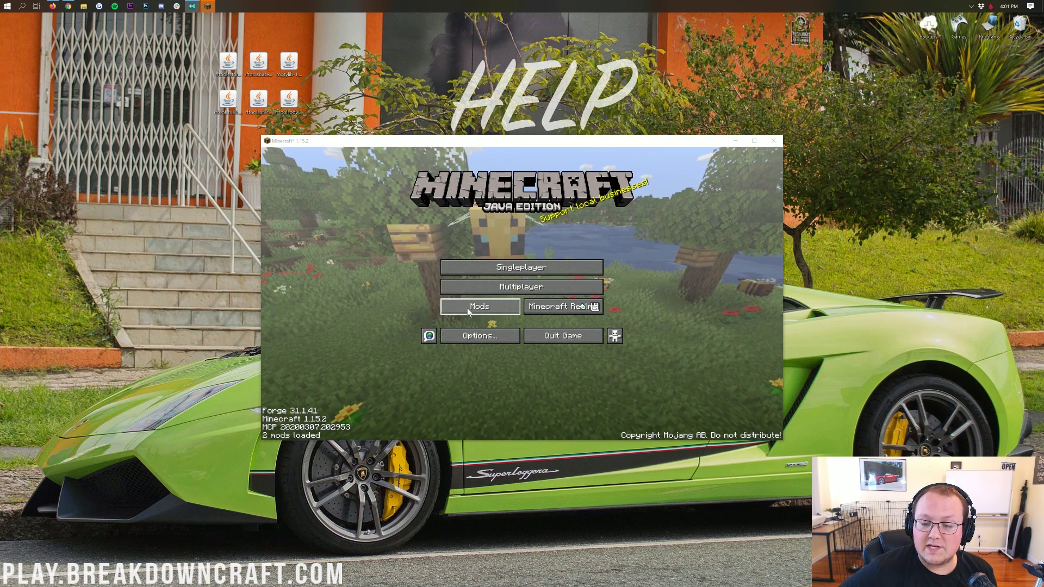
# Open the .minecraft mods folder from the game's Mods screen.
pyautogui.click(489, 308)
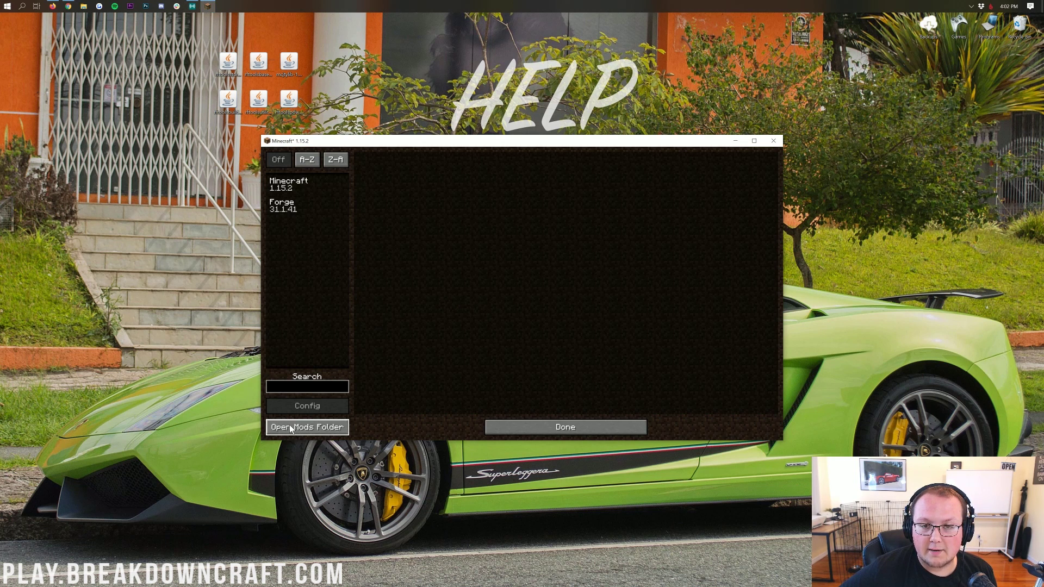
pyautogui.click(544, 427)
pyautogui.click(480, 309)
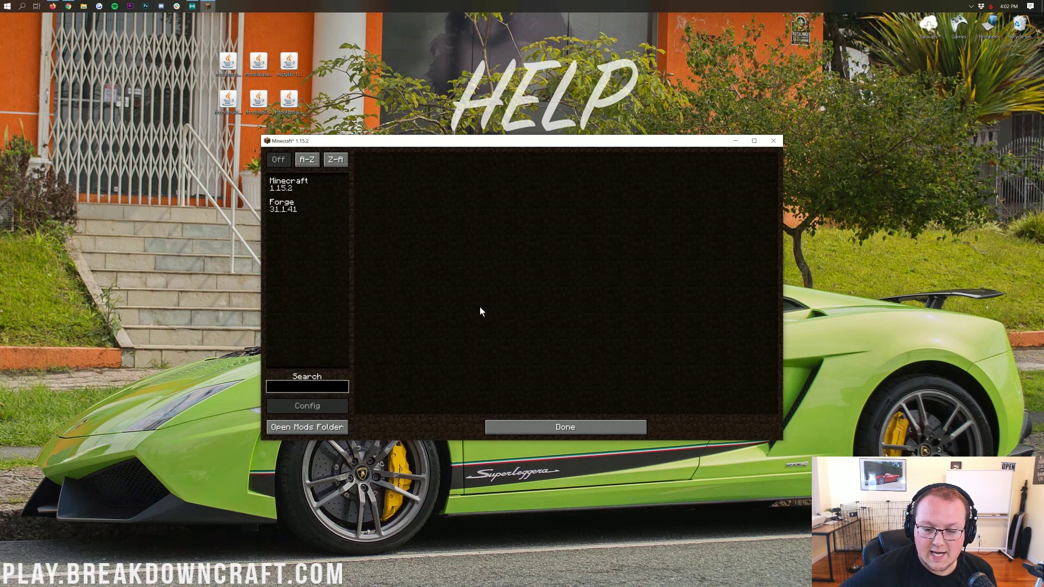
pyautogui.click(318, 427)
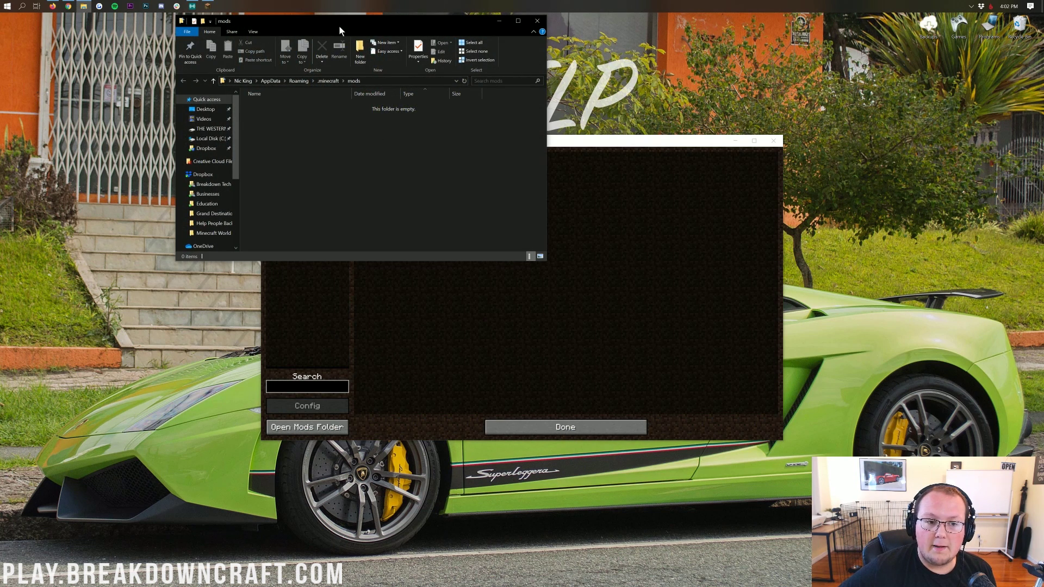
pyautogui.moveTo(336, 22); pyautogui.dragTo(520, 131)
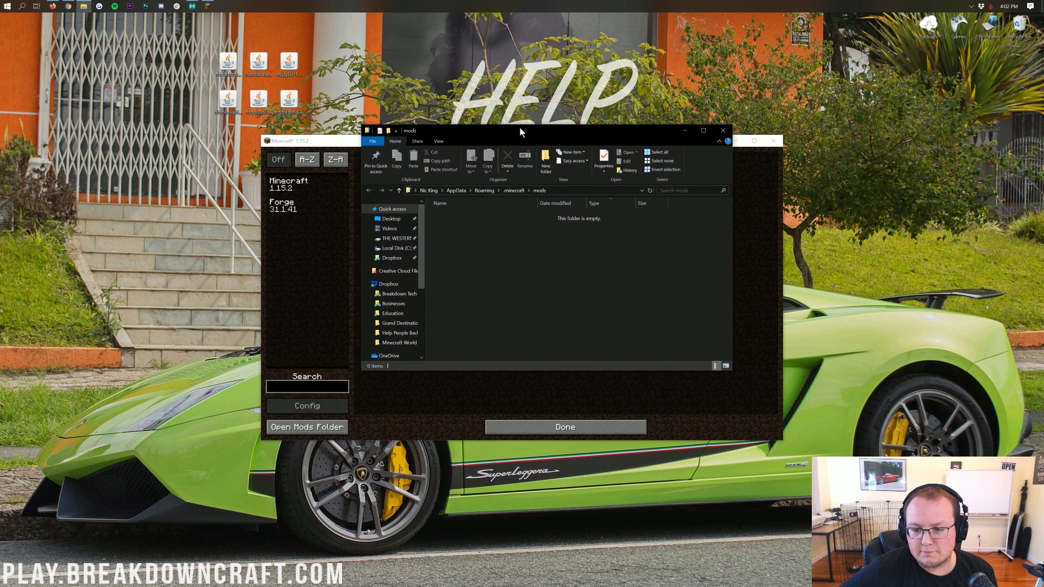
# Move the six RFTools and McJtyLib jars from the desktop into the mods folder, then return to the title screen.
pyautogui.click(235, 65)
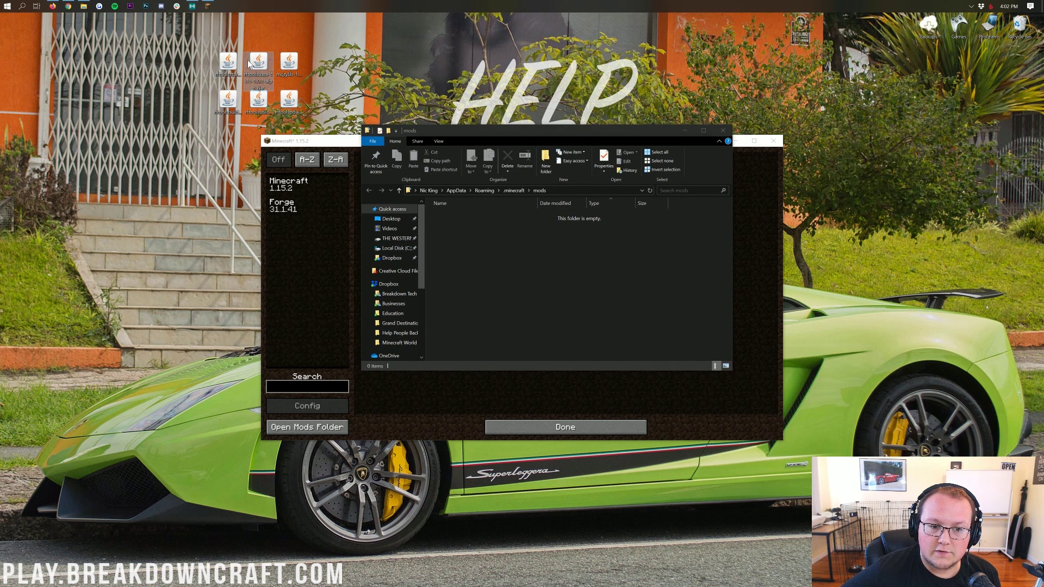
pyautogui.click(284, 62)
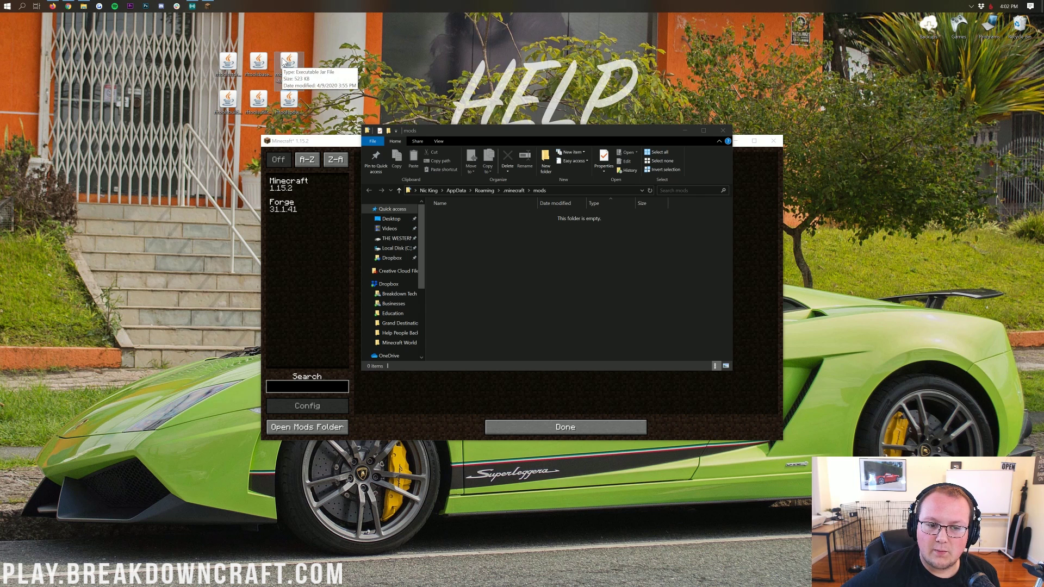
pyautogui.click(231, 101)
pyautogui.click(258, 100)
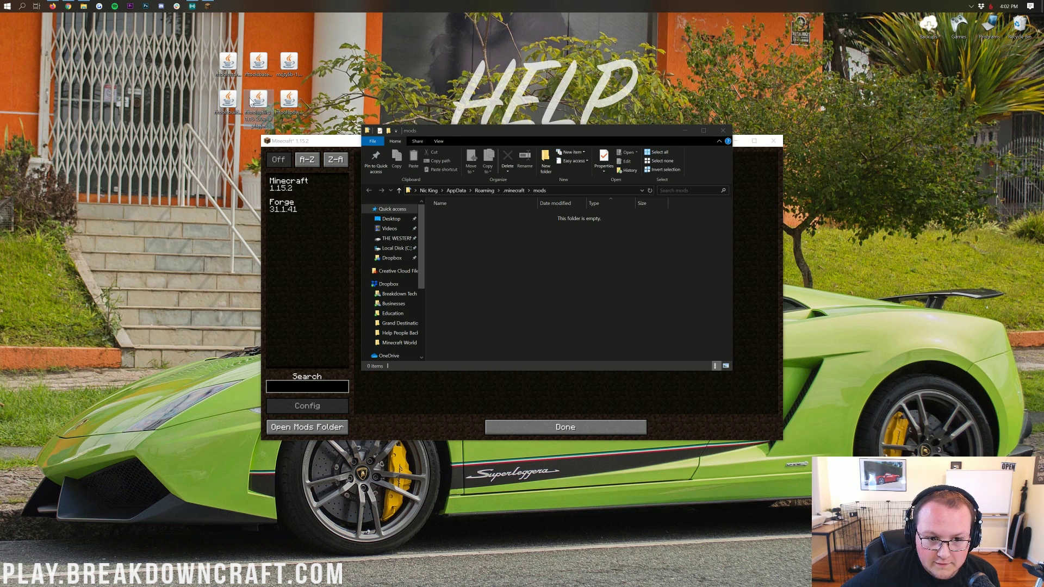
pyautogui.click(289, 100)
pyautogui.moveTo(334, 110); pyautogui.dragTo(218, 52)
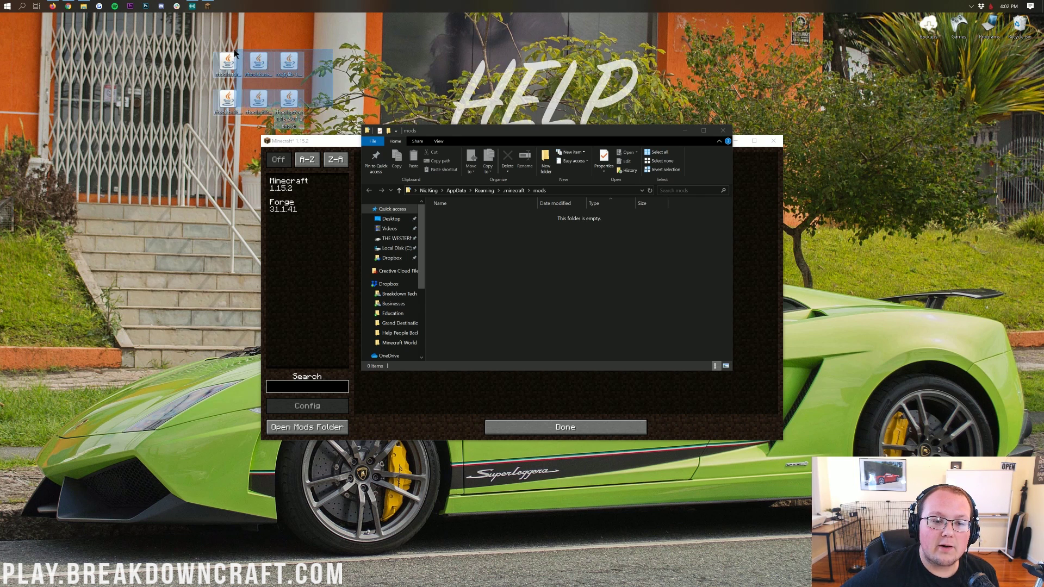
pyautogui.moveTo(289, 101); pyautogui.dragTo(552, 289)
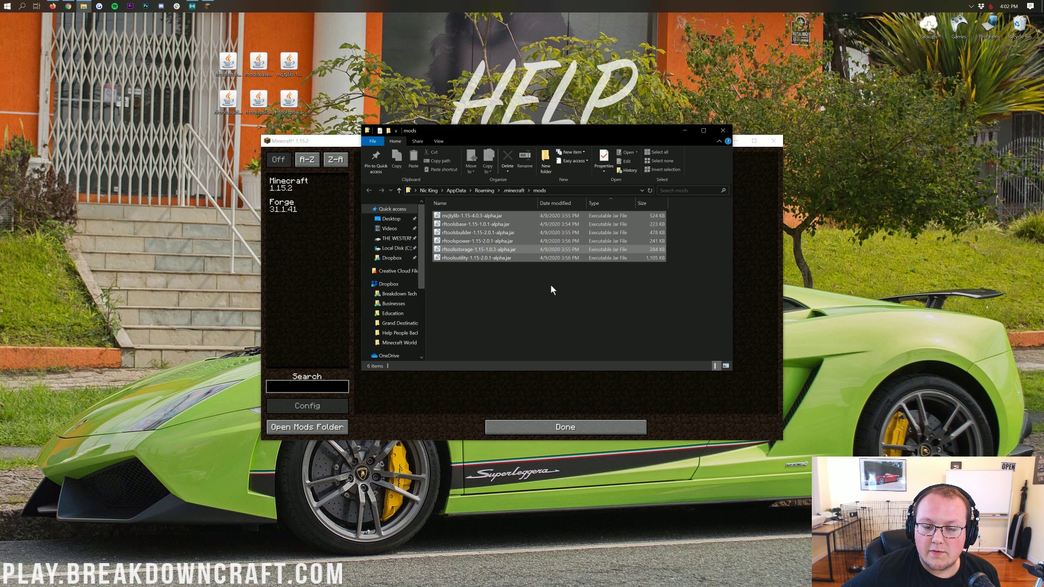
pyautogui.click(723, 130)
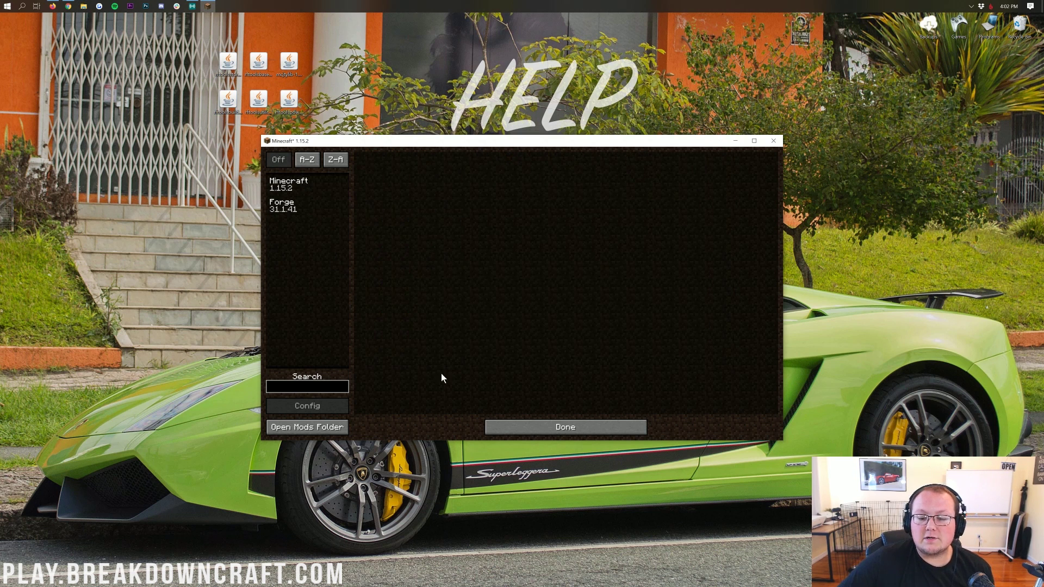
pyautogui.click(596, 428)
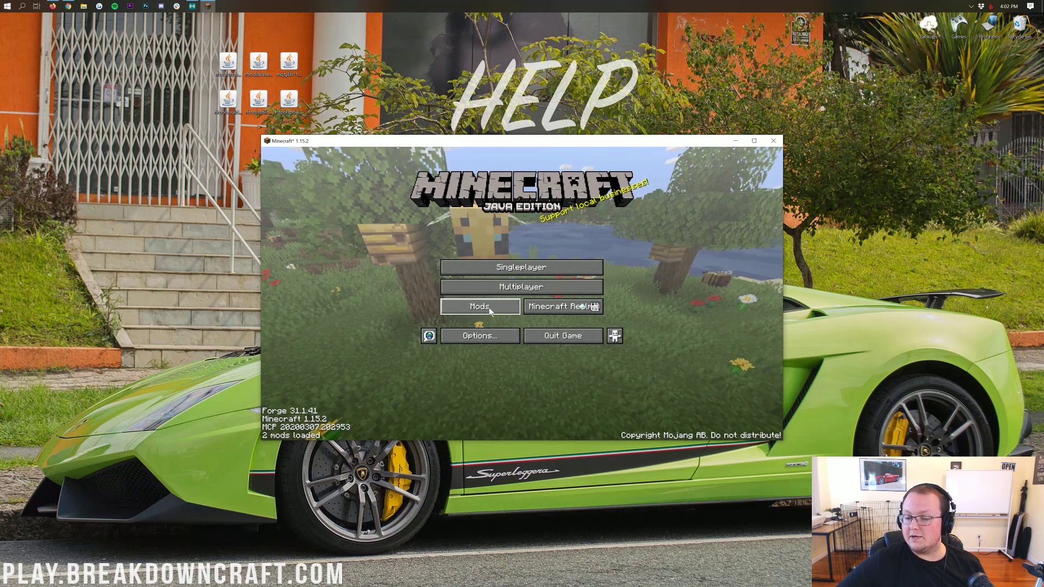
# Quit Minecraft and relaunch it from the launcher on the Play.BreakdownCraft.com Forge installation.
pyautogui.click(563, 335)
pyautogui.click(4, 5)
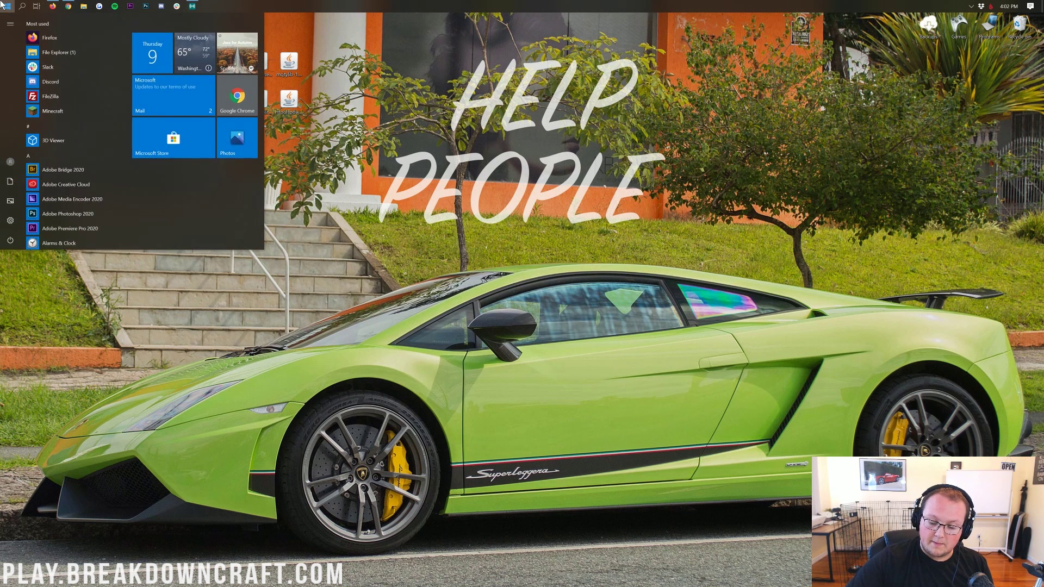
pyautogui.write('minecraft')
pyautogui.press('Return')
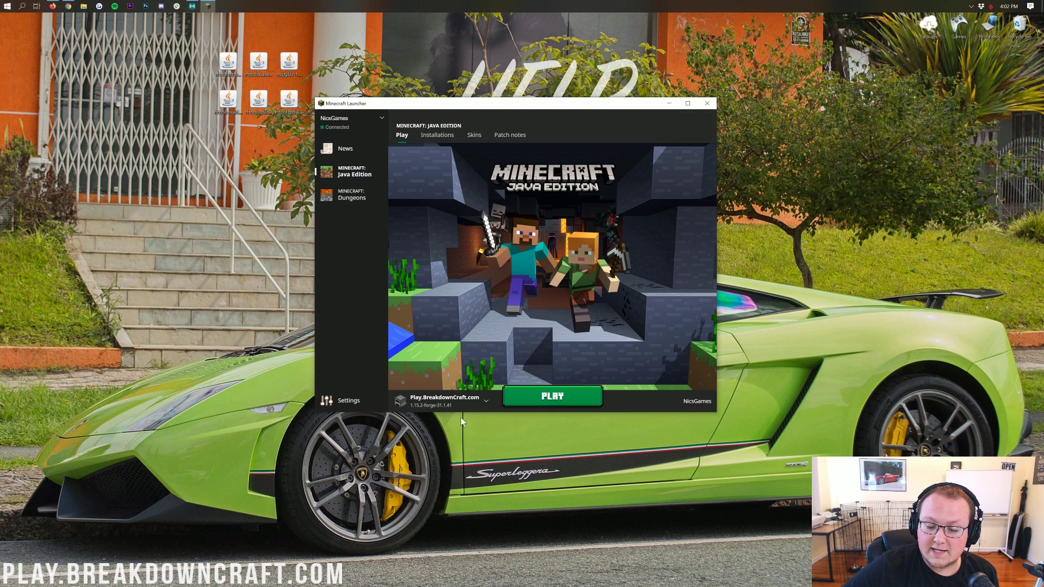
pyautogui.click(487, 402)
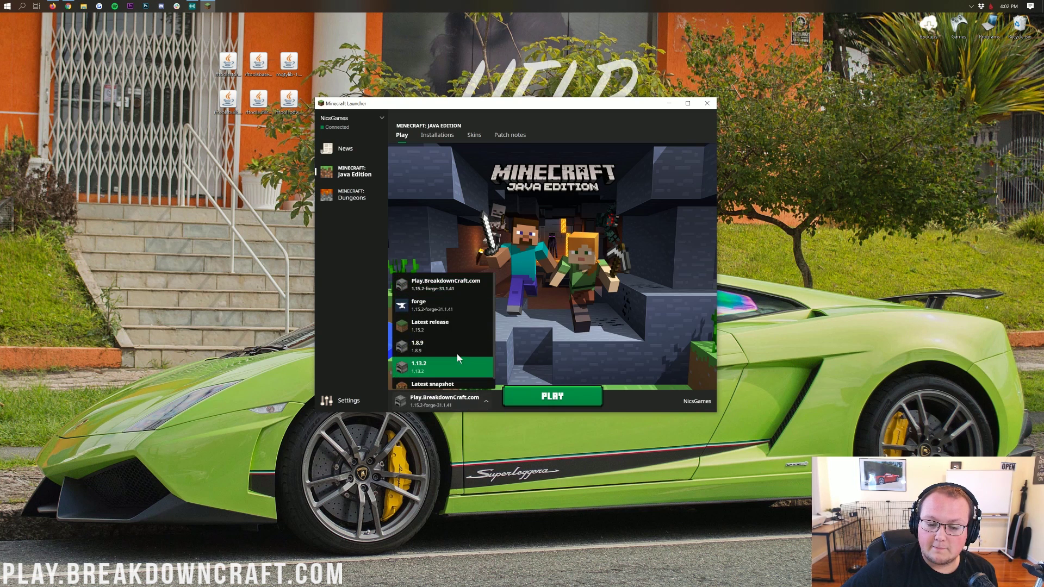
pyautogui.click(429, 290)
pyautogui.click(540, 400)
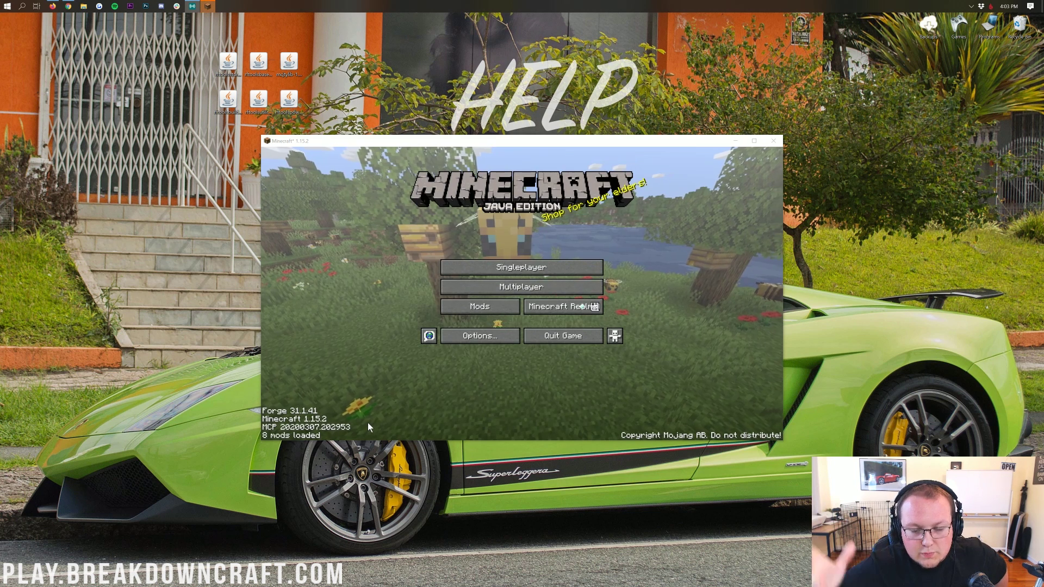
# Review McJtyLib and RFTools Base, Utility, Power, Builder and Storage in Mods, then open Singleplayer.
pyautogui.click(471, 303)
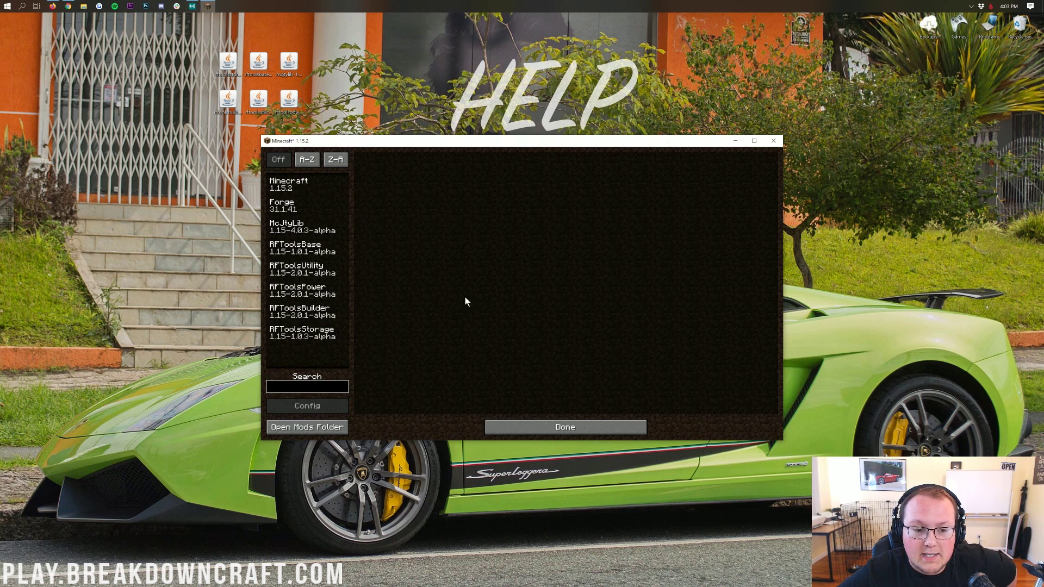
pyautogui.click(294, 229)
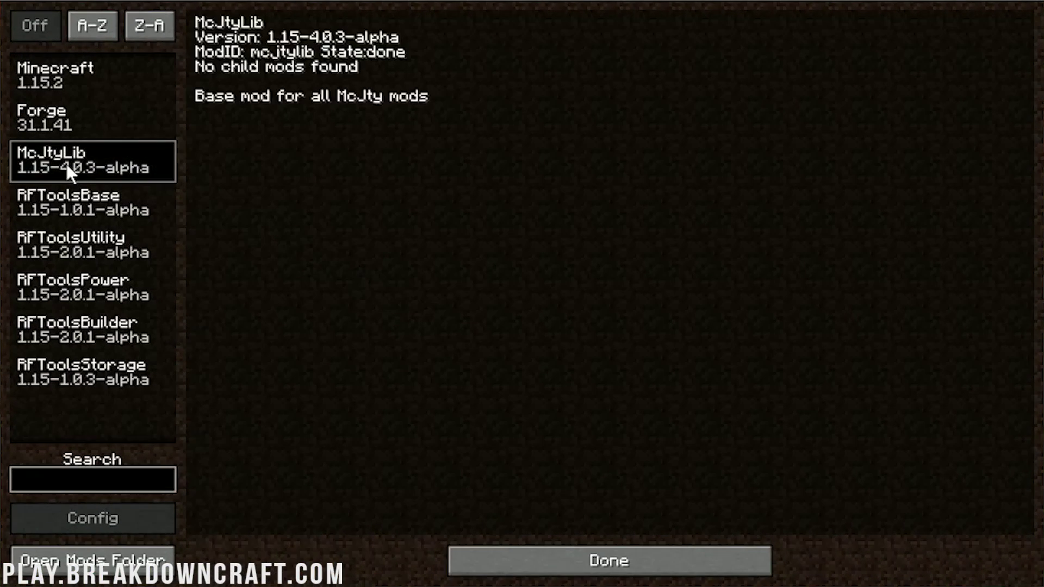
pyautogui.click(78, 211)
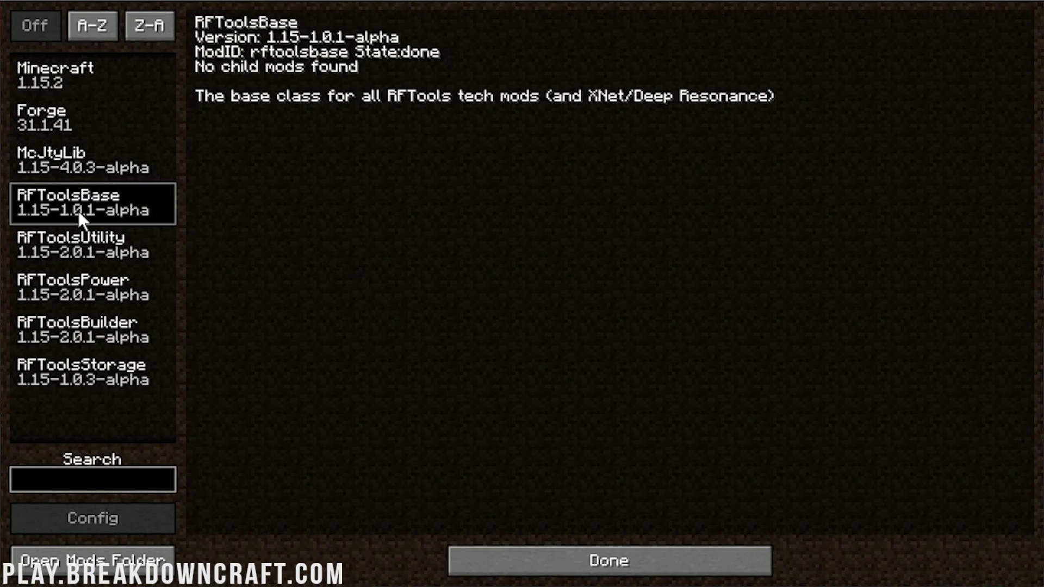
pyautogui.click(93, 250)
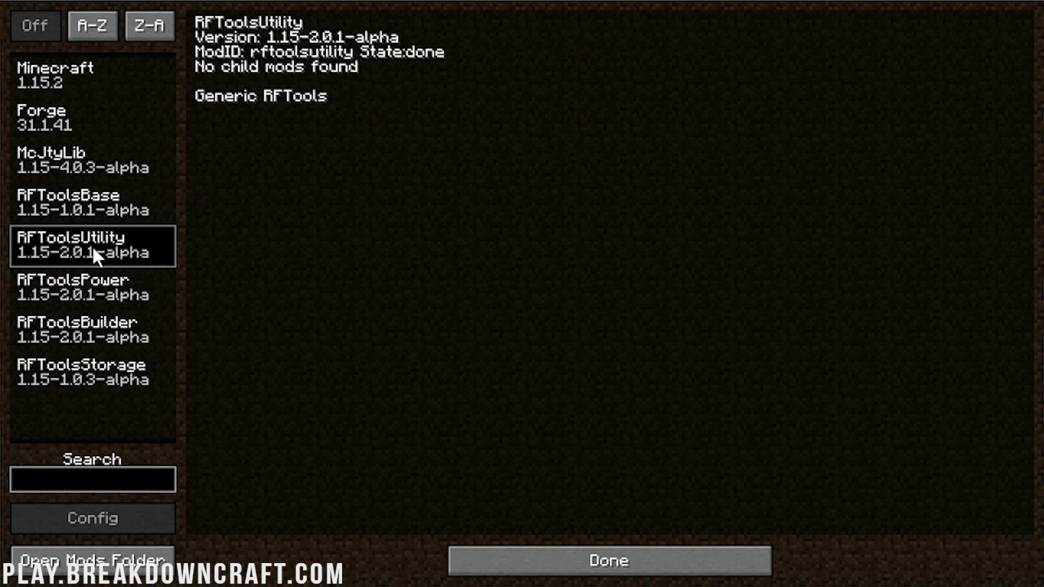
pyautogui.click(92, 278)
pyautogui.click(88, 320)
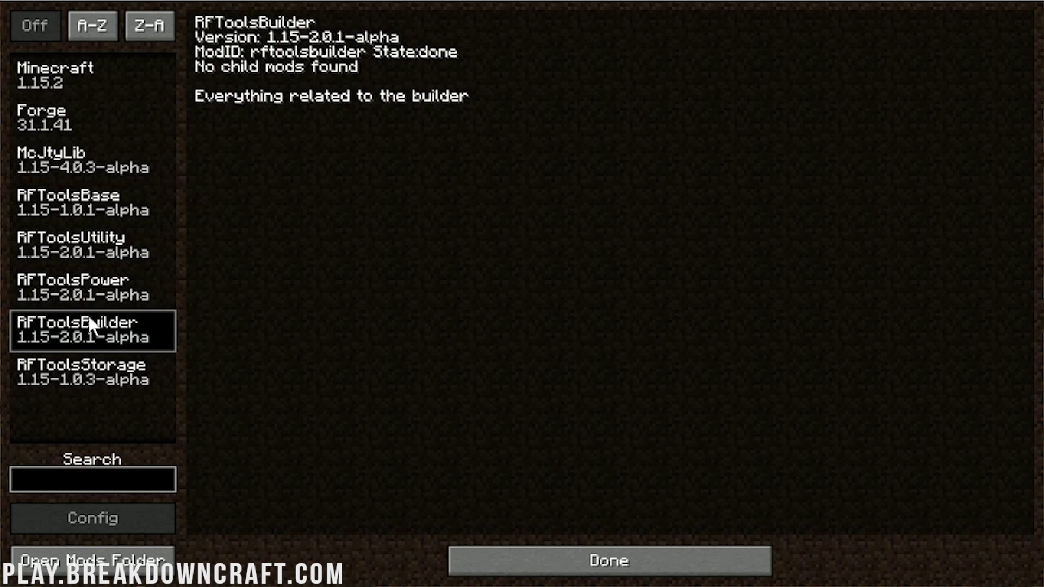
pyautogui.click(79, 378)
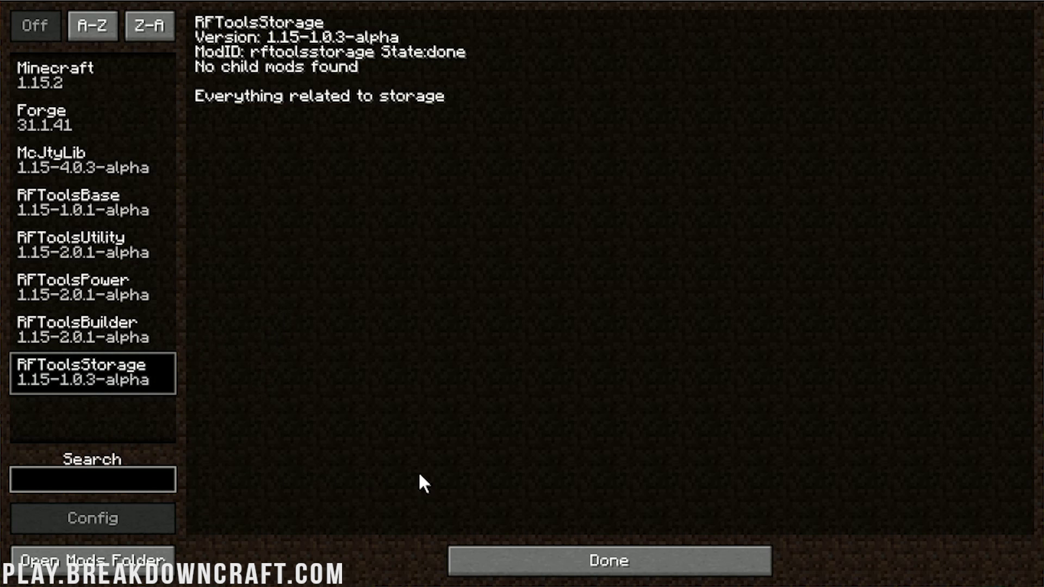
pyautogui.click(609, 560)
pyautogui.click(508, 238)
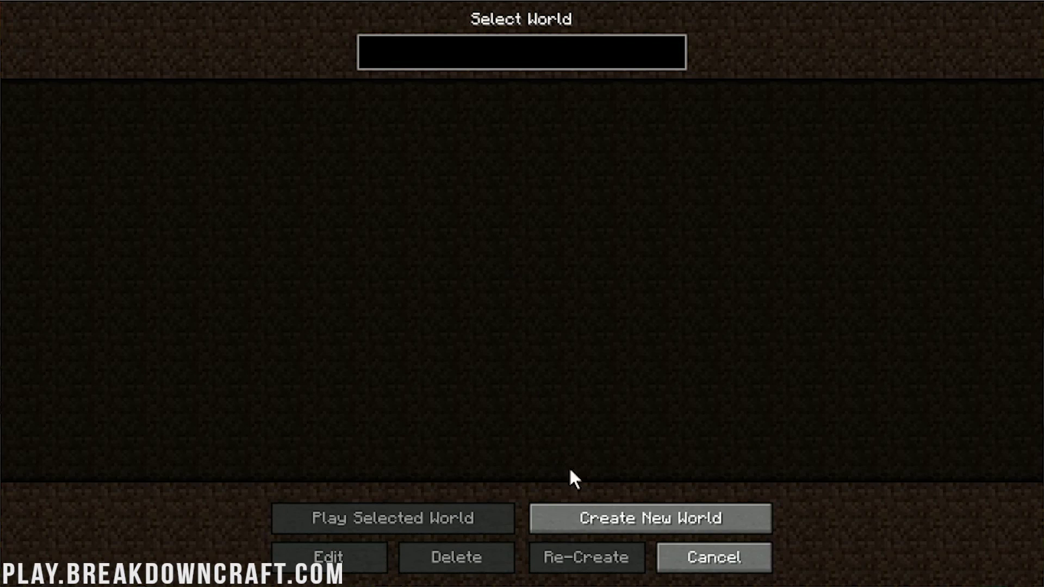
# Create a new world named 'RF Tools' with the game mode set to Creative.
pyautogui.click(623, 514)
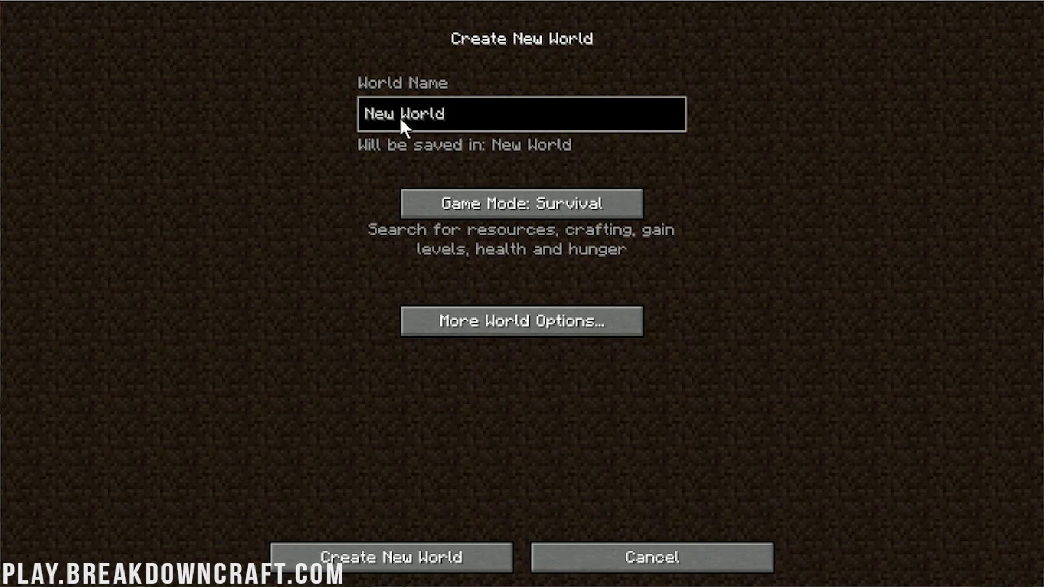
pyautogui.hotkey('ctrl', 'a')
pyautogui.write('RF Tools')
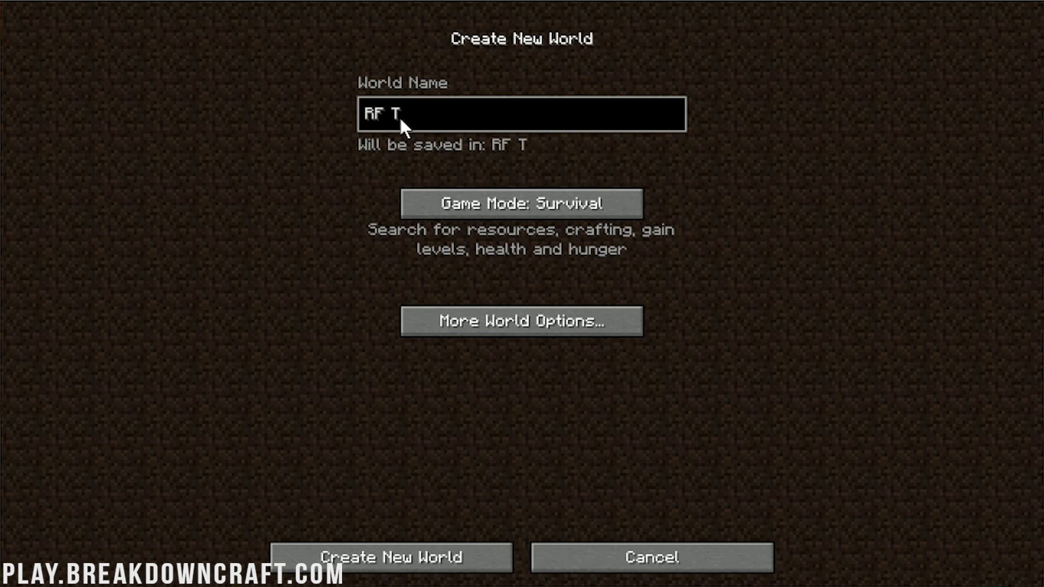
pyautogui.click(475, 196)
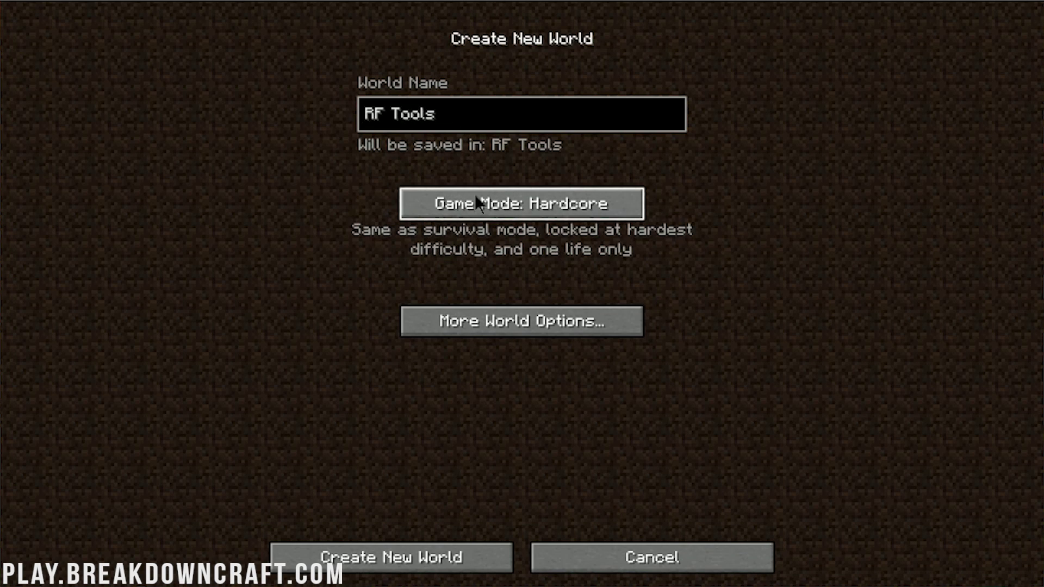
pyautogui.click(475, 196)
pyautogui.click(422, 555)
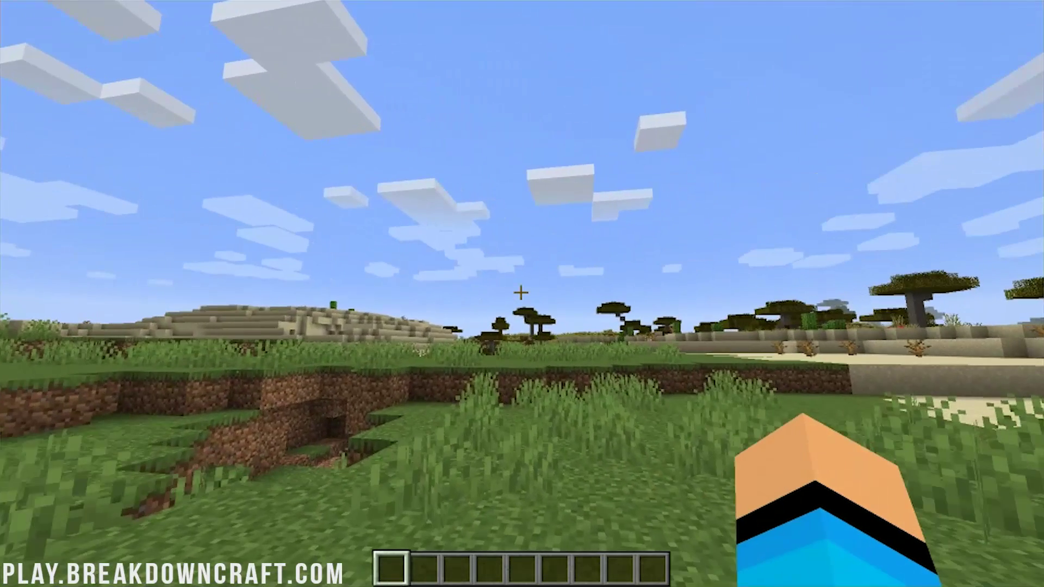
# Browse the RFTools Base, Utility and Power tabs on page 2 of the creative inventory.
pyautogui.press('e')
pyautogui.click(661, 119)
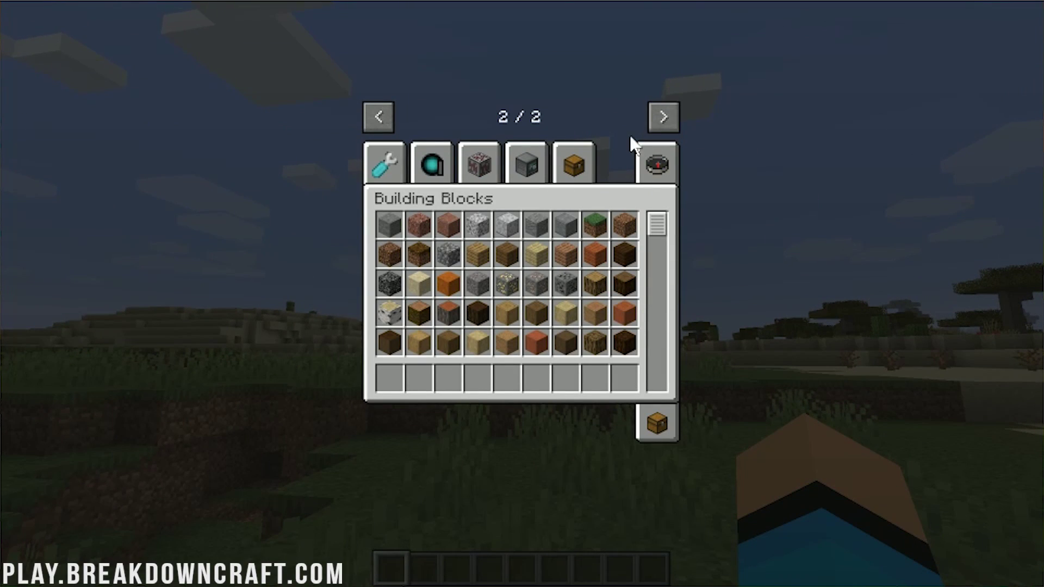
pyautogui.click(379, 116)
pyautogui.click(663, 117)
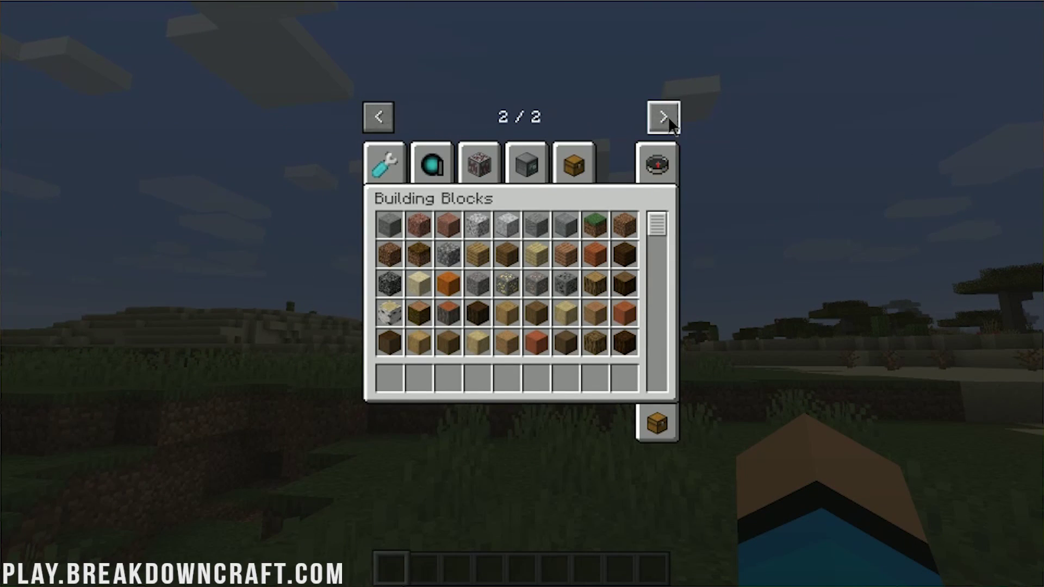
pyautogui.click(379, 168)
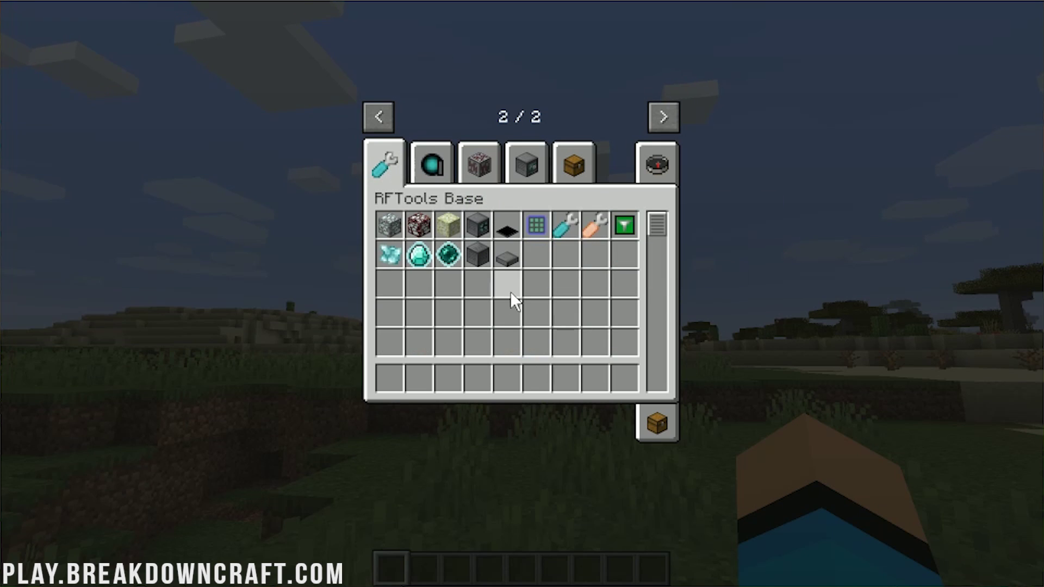
pyautogui.click(433, 163)
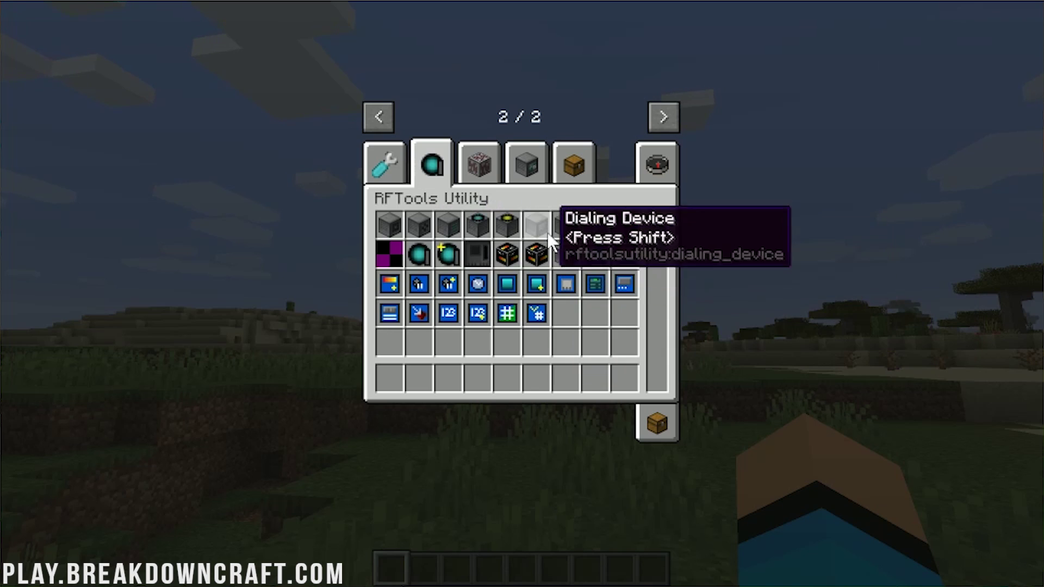
pyautogui.click(473, 166)
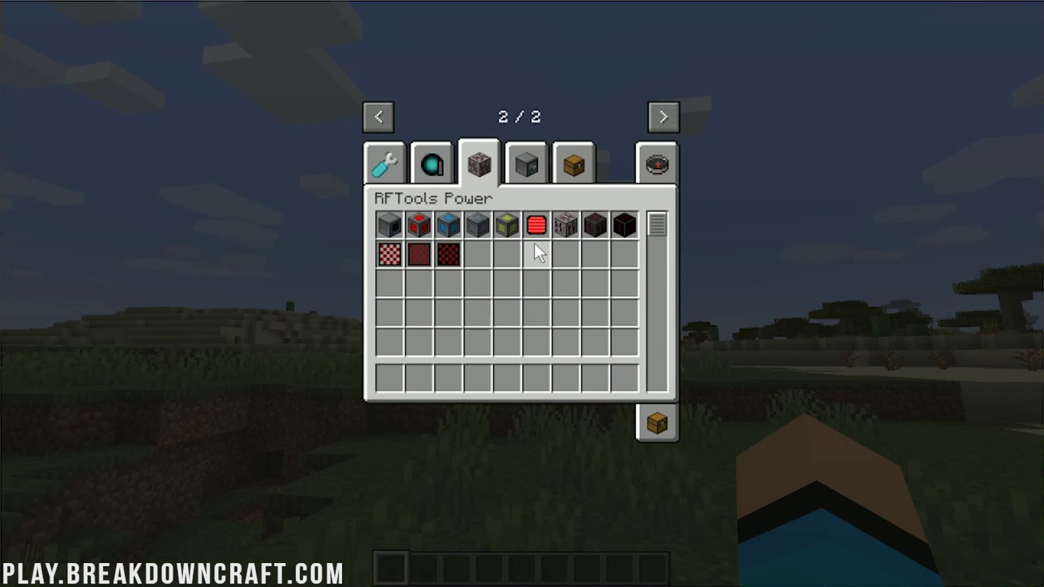
# Try out and discard a Dimensional Cell, browse the Builder and Storage tabs, and pick up Modular Storage.
pyautogui.click(426, 227)
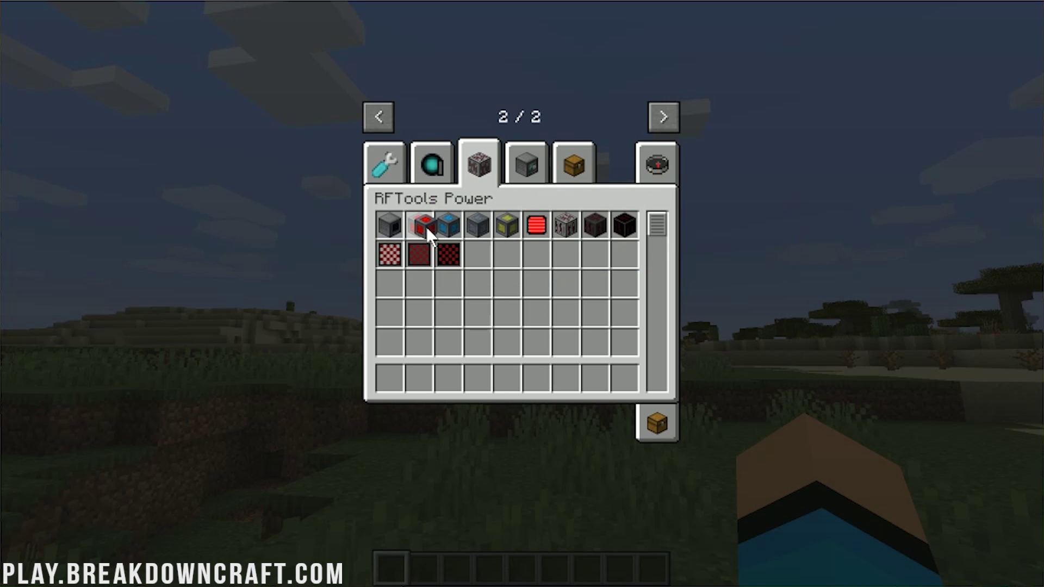
pyautogui.click(391, 371)
pyautogui.click(390, 371)
pyautogui.click(517, 234)
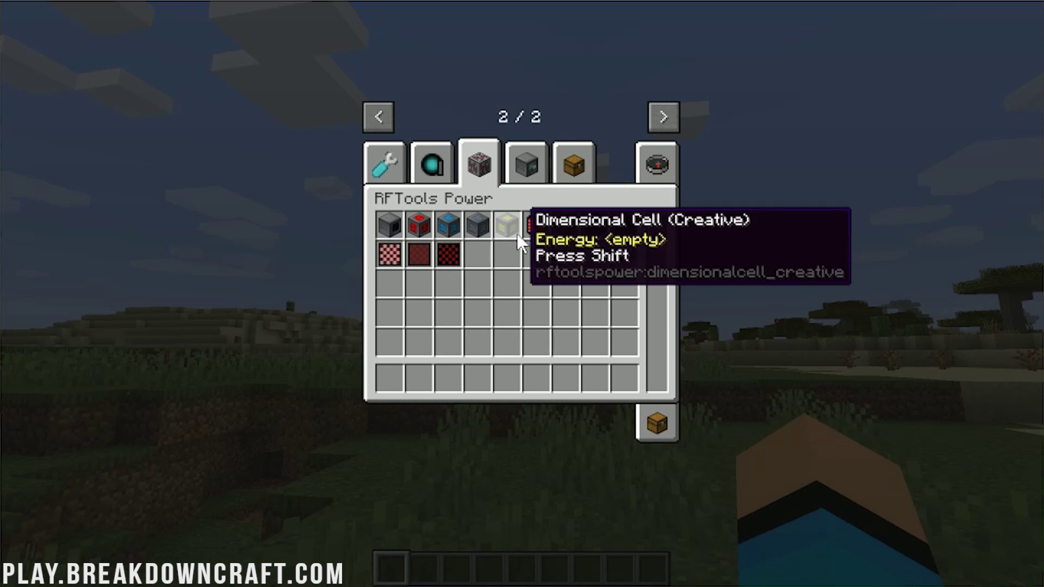
pyautogui.click(535, 168)
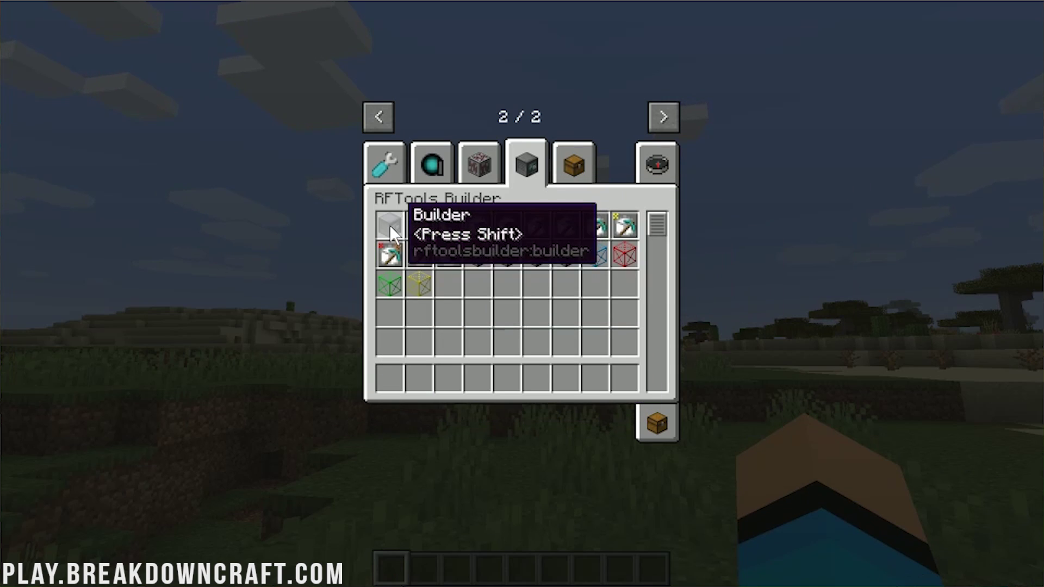
pyautogui.click(570, 167)
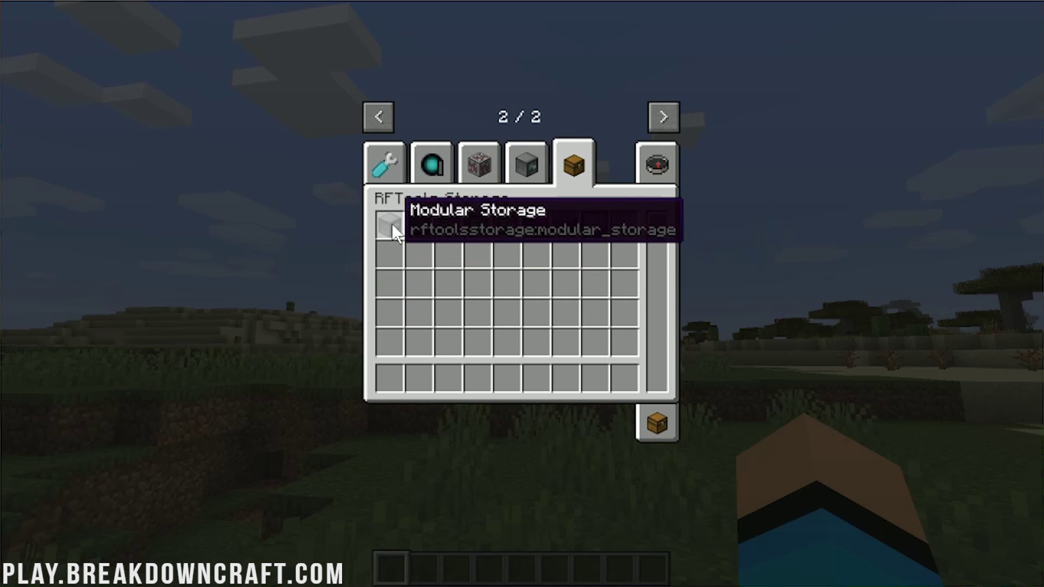
pyautogui.click(389, 224)
# Put Modular Storage in hotbar slot 1, place it on the grass and check its interface.
pyautogui.click(385, 380)
pyautogui.press('Escape')
pyautogui.rightClick(522, 292)
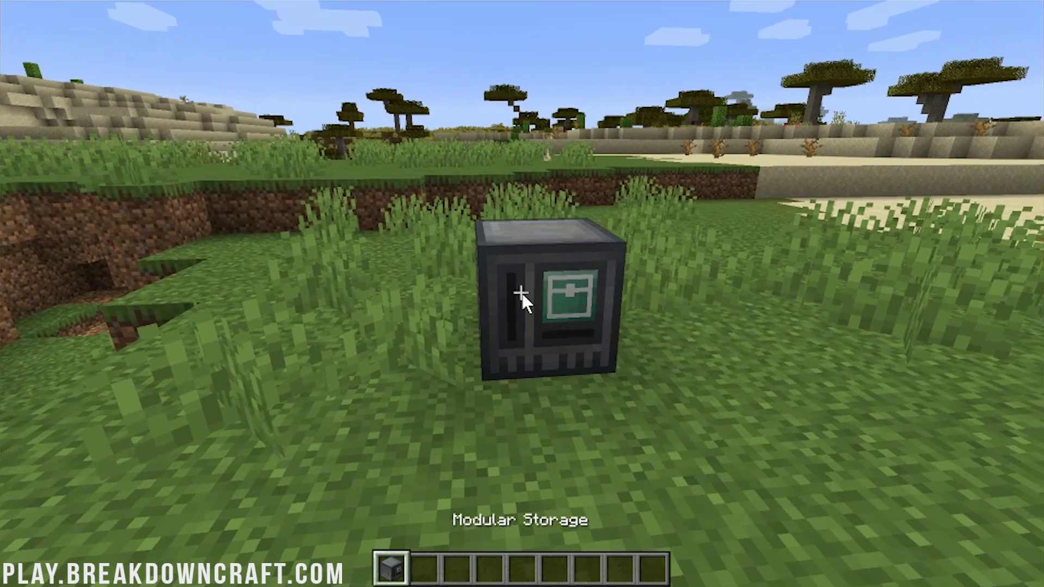
pyautogui.rightClick(521, 293)
pyautogui.press('Escape')
# Put a Storage Scanner in hotbar slot 7 and a screen block in slot 8.
pyautogui.press('e')
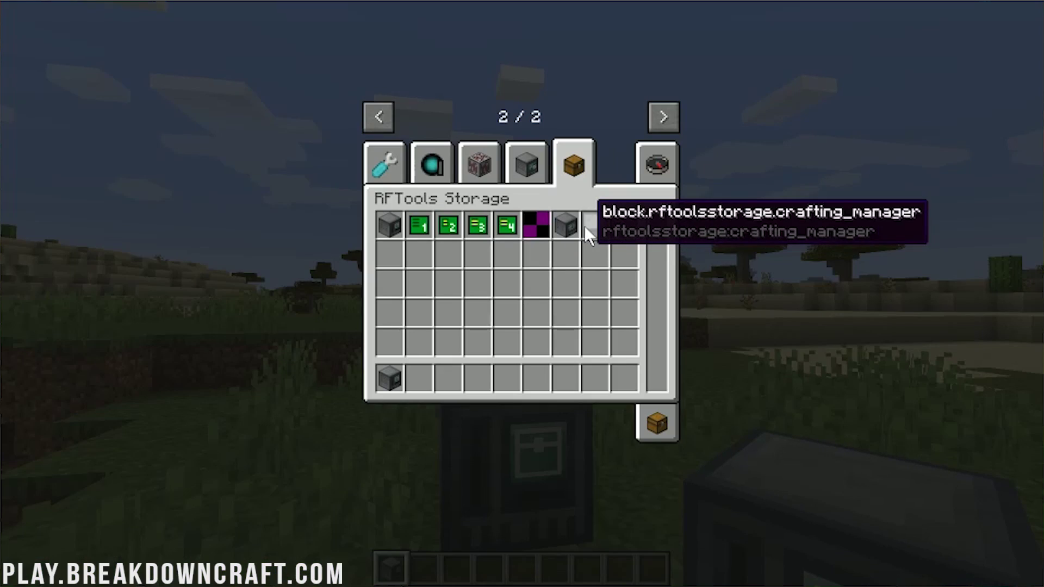
pyautogui.click(566, 225)
pyautogui.click(556, 377)
pyautogui.click(605, 223)
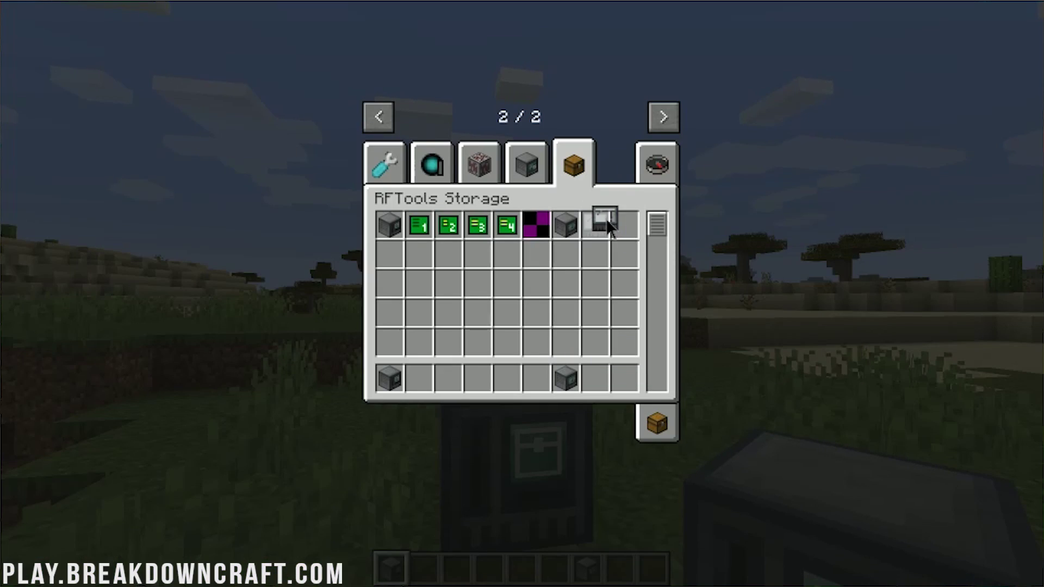
pyautogui.click(605, 364)
pyautogui.press('Escape')
pyautogui.press('8')
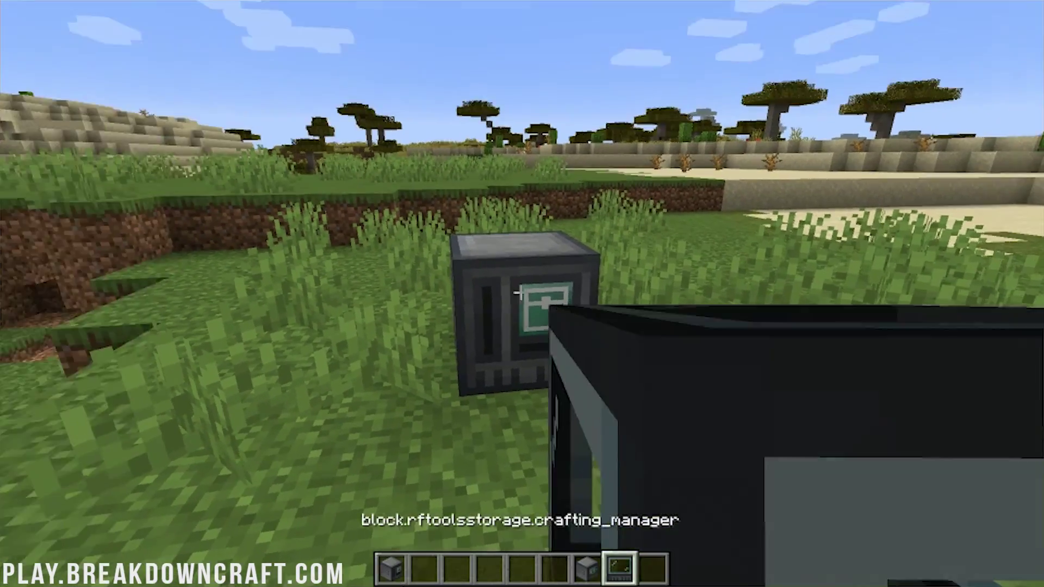
# Place the screen block, check the storage terminal, then place and break an extra white panel.
pyautogui.rightClick(521, 292)
pyautogui.rightClick(522, 293)
pyautogui.press('Escape')
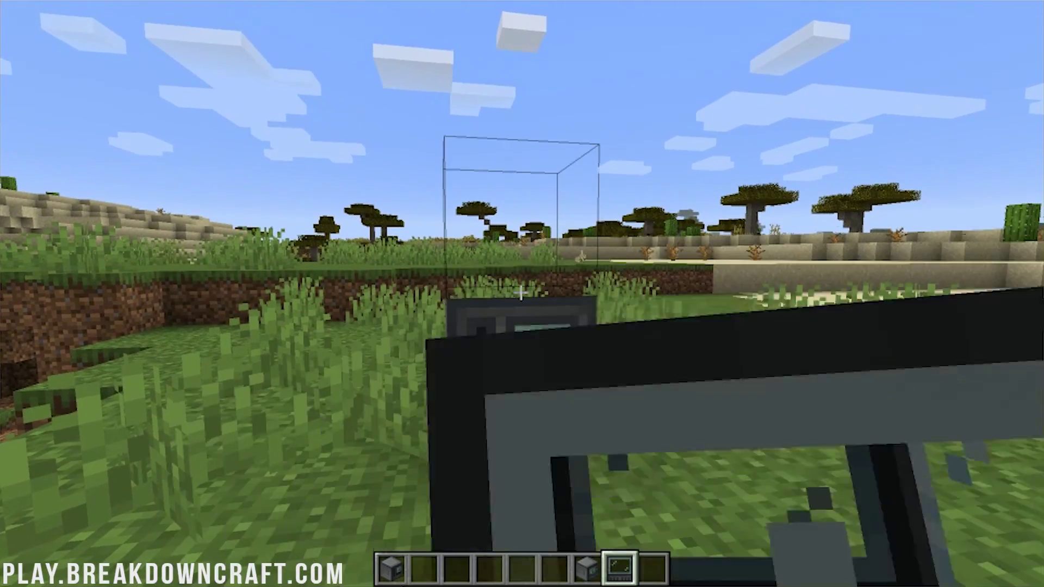
pyautogui.rightClick(521, 293)
pyautogui.press('Escape')
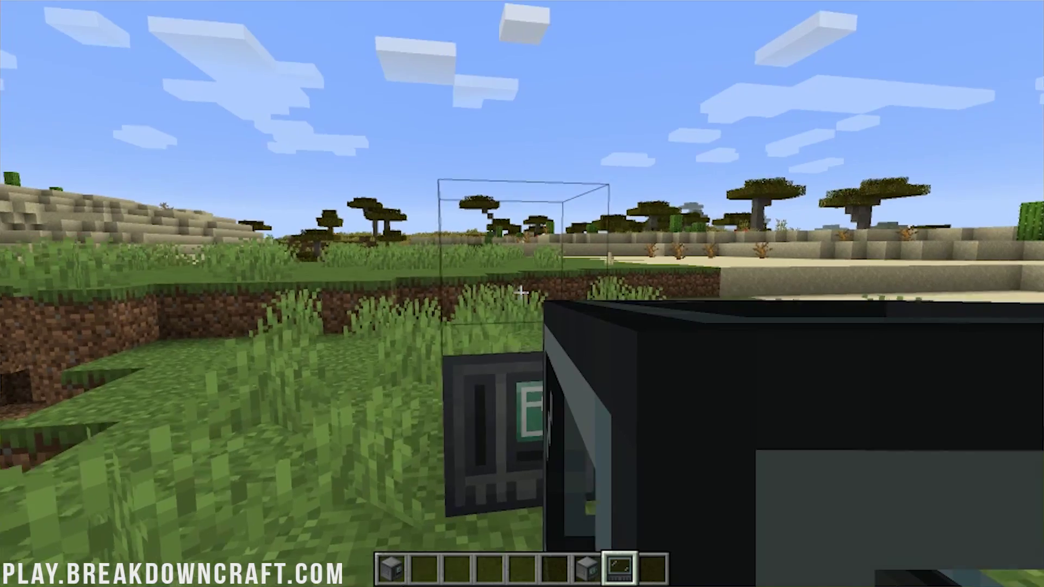
pyautogui.rightClick(521, 293)
pyautogui.press('Escape')
pyautogui.rightClick(521, 293)
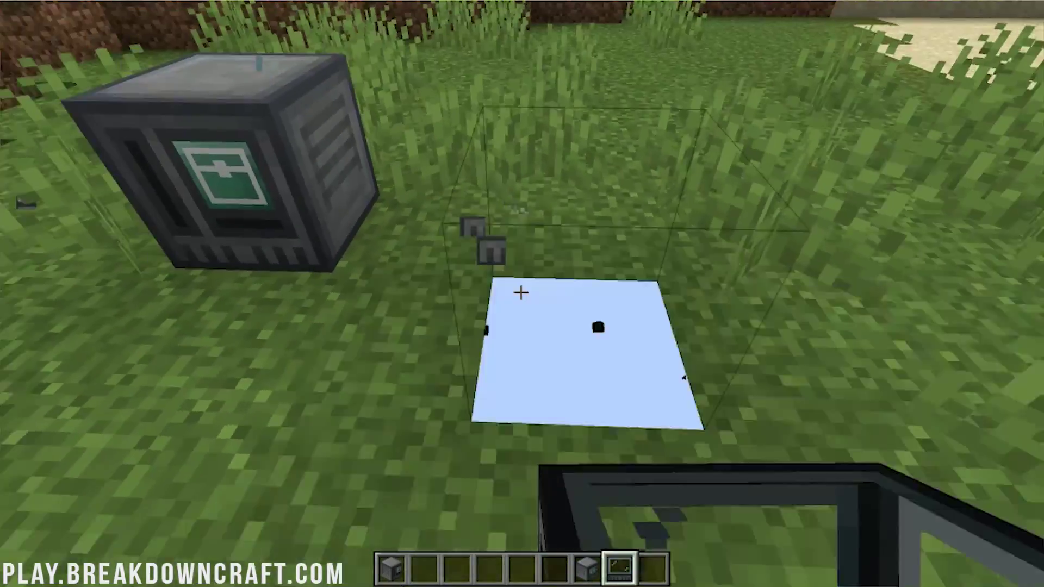
pyautogui.click(521, 293)
# Place the Storage Scanner beside the storage block, check its interface, and pause the game.
pyautogui.press('7')
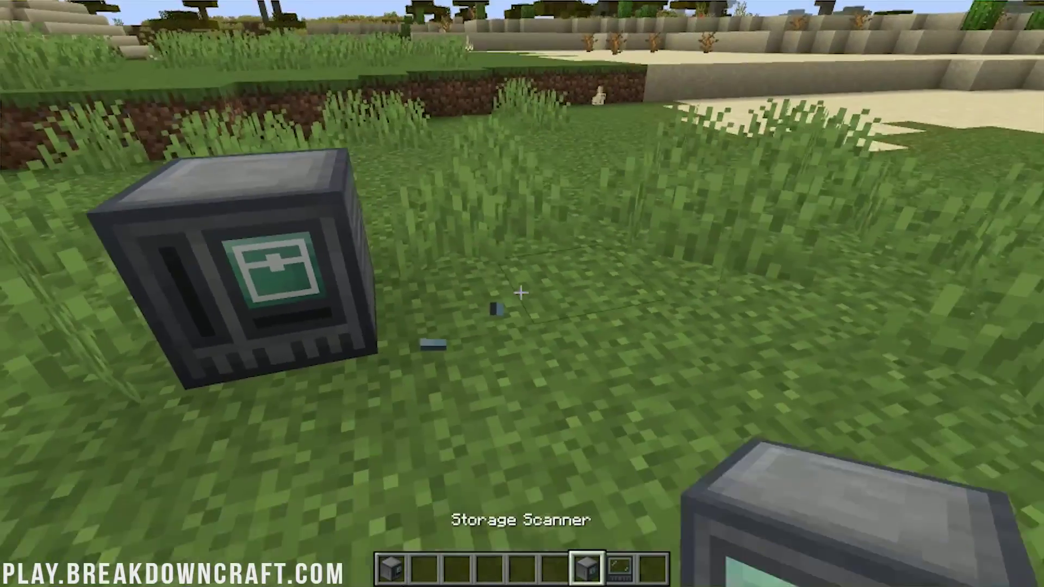
pyautogui.rightClick(521, 292)
pyautogui.rightClick(521, 293)
pyautogui.press('Escape')
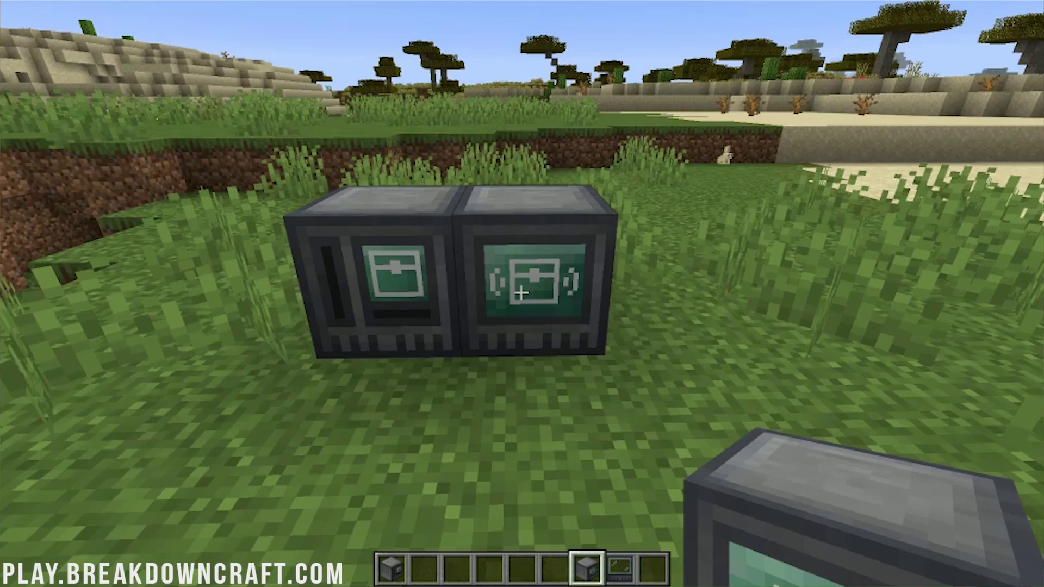
pyautogui.press('Escape')
pyautogui.press('Escape')
# Browse the RFTools Builder, Base, Utility, Power and Storage creative tabs, ending on Base.
pyautogui.press('e')
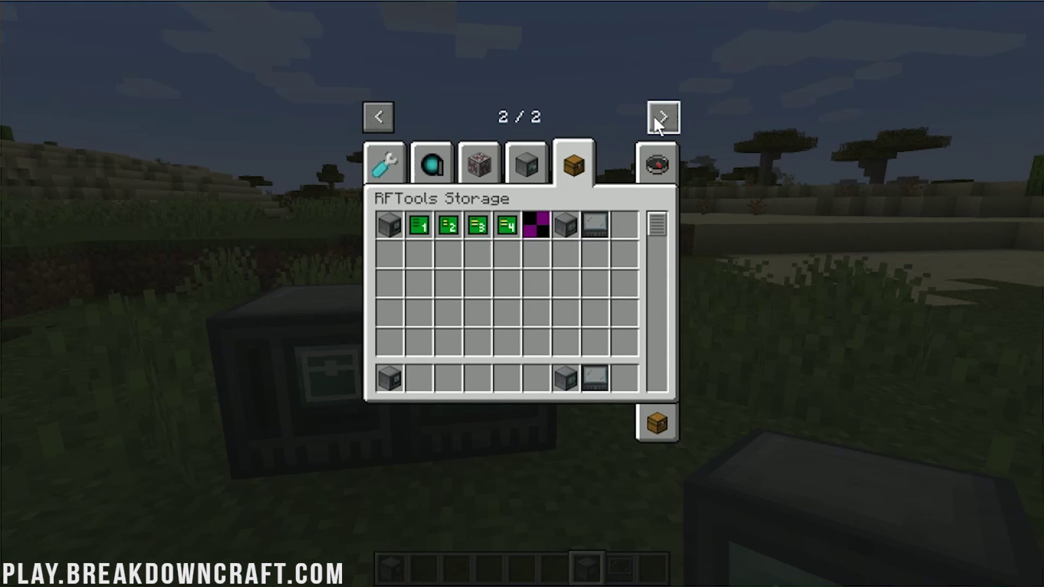
pyautogui.click(526, 163)
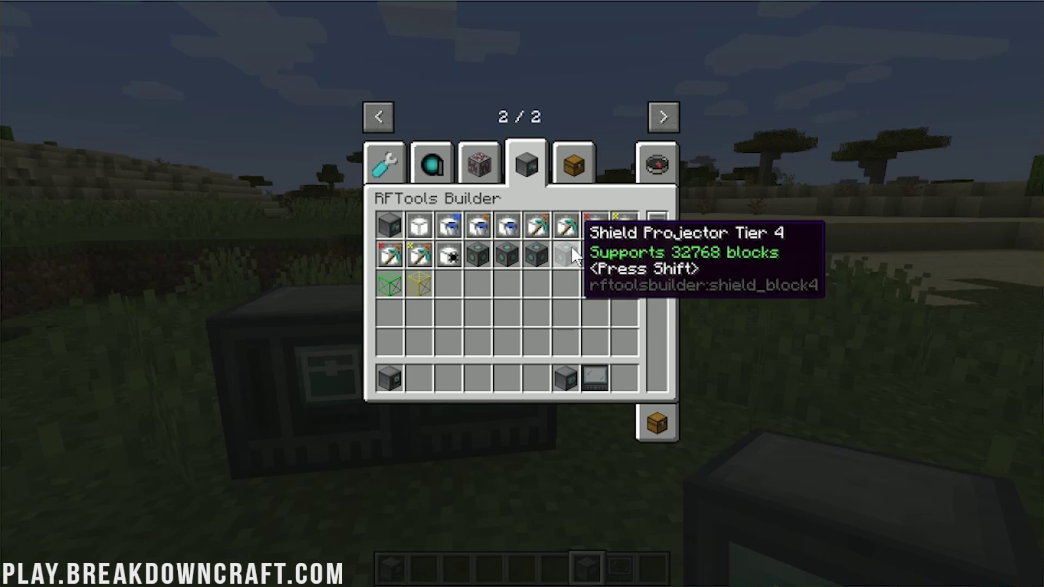
pyautogui.click(381, 168)
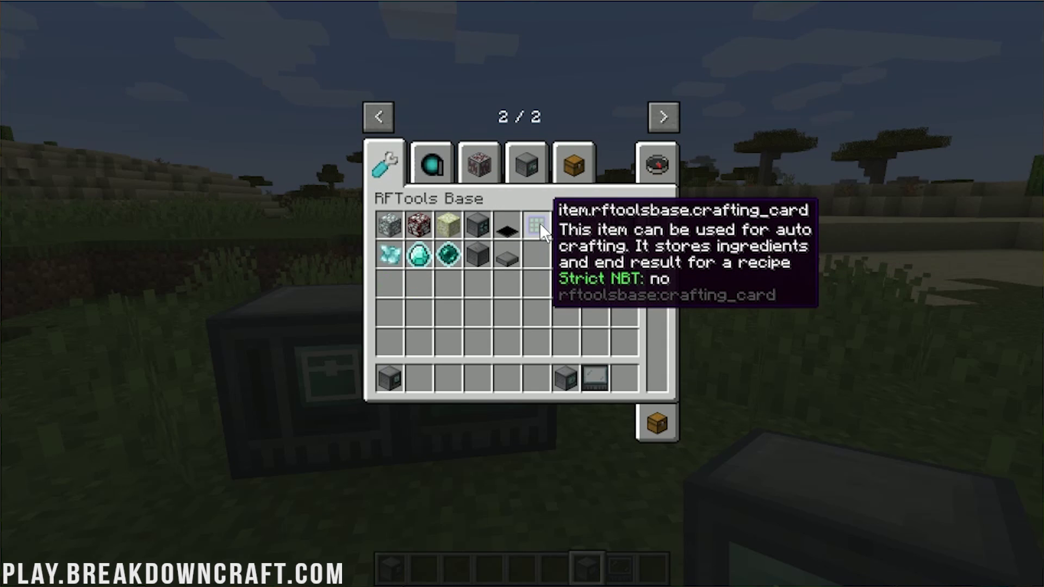
pyautogui.click(432, 162)
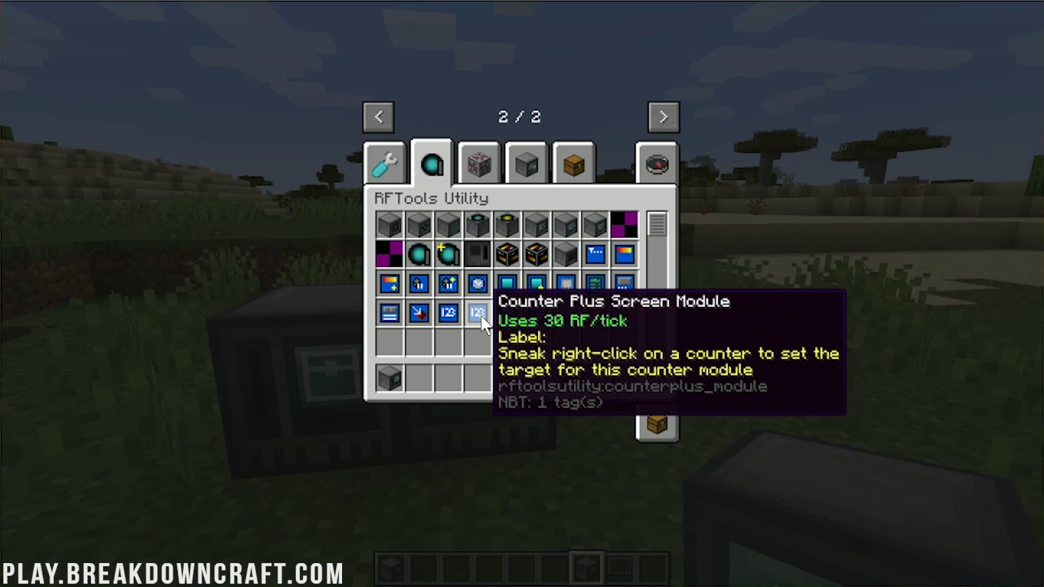
pyautogui.click(486, 178)
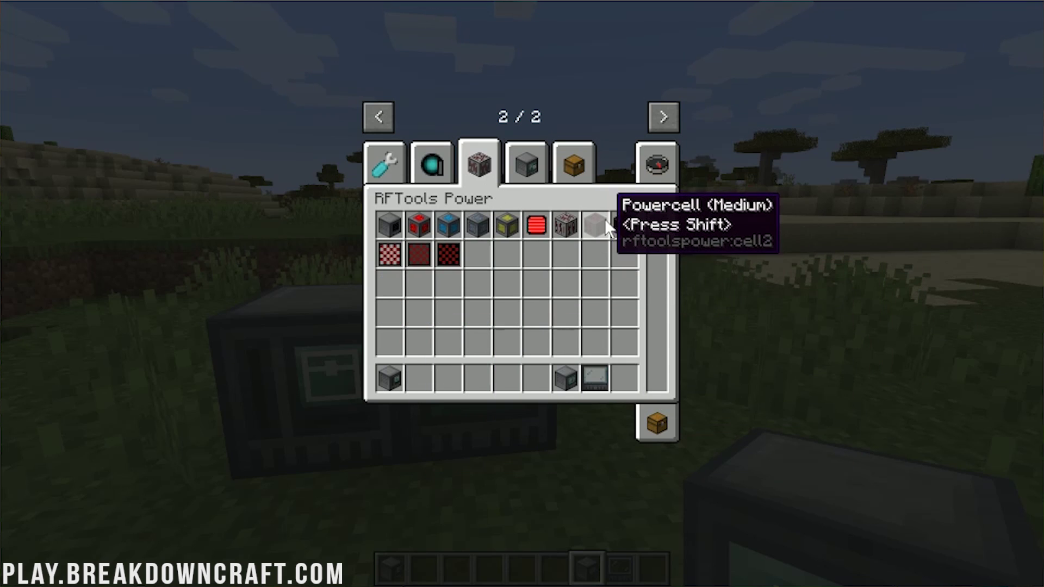
pyautogui.click(528, 168)
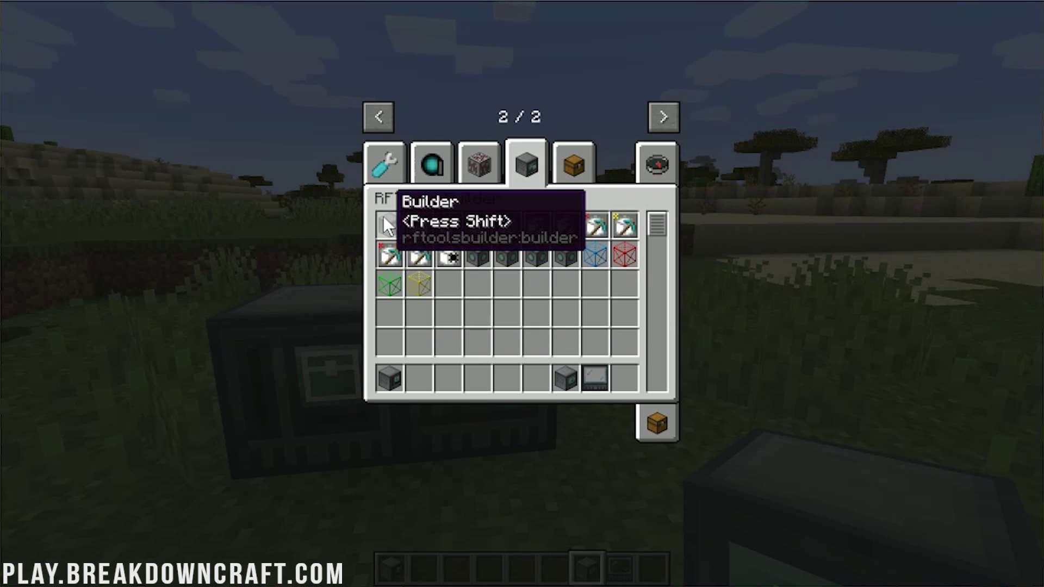
pyautogui.click(568, 164)
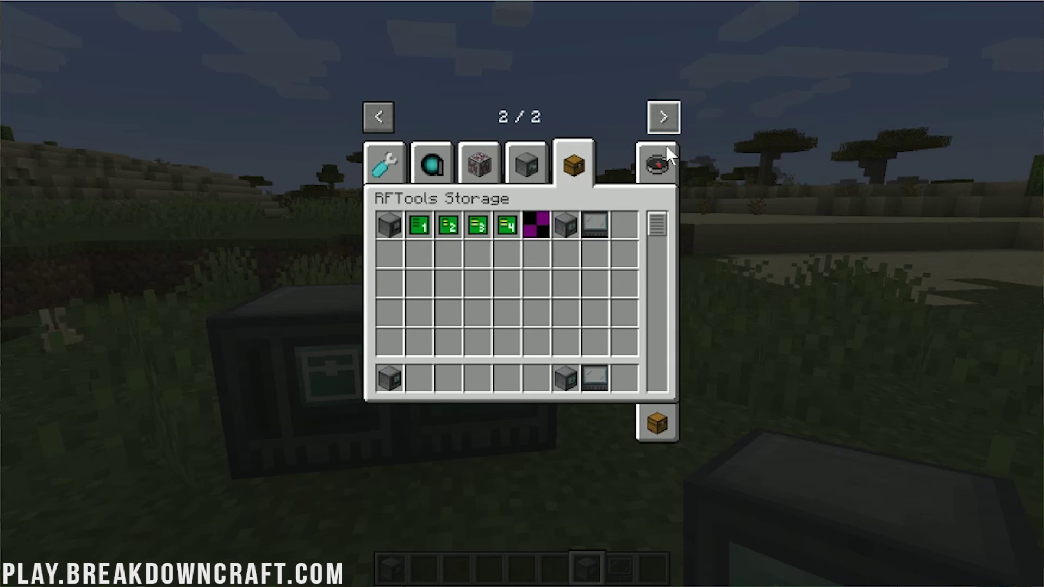
pyautogui.click(417, 158)
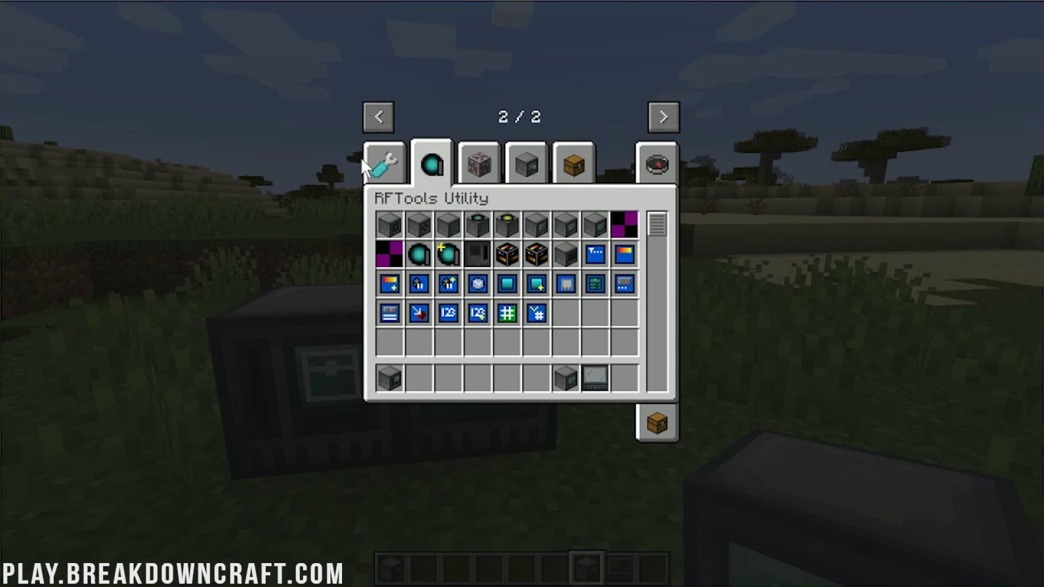
pyautogui.click(384, 163)
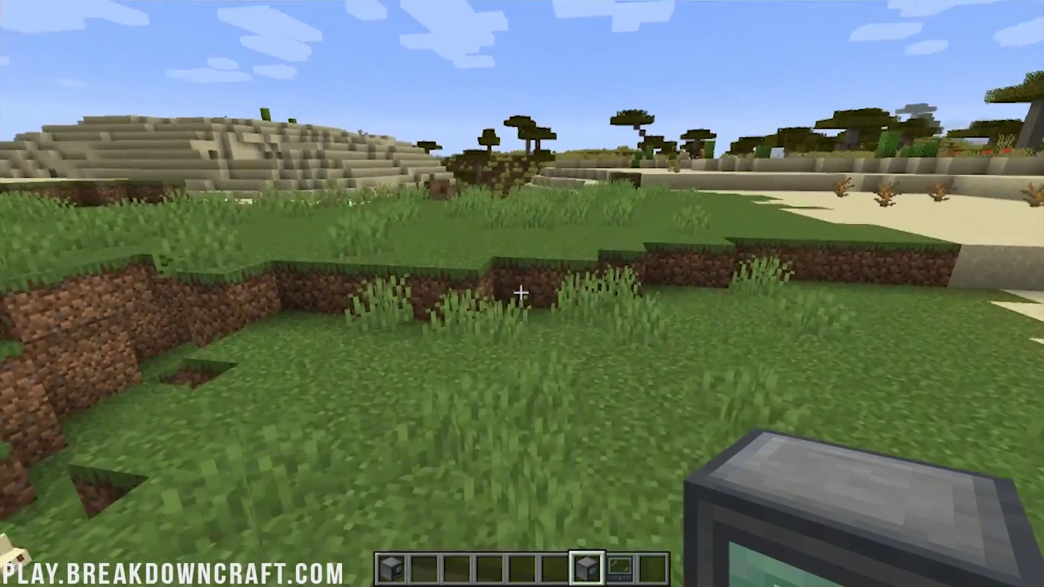
pyautogui.press('w')
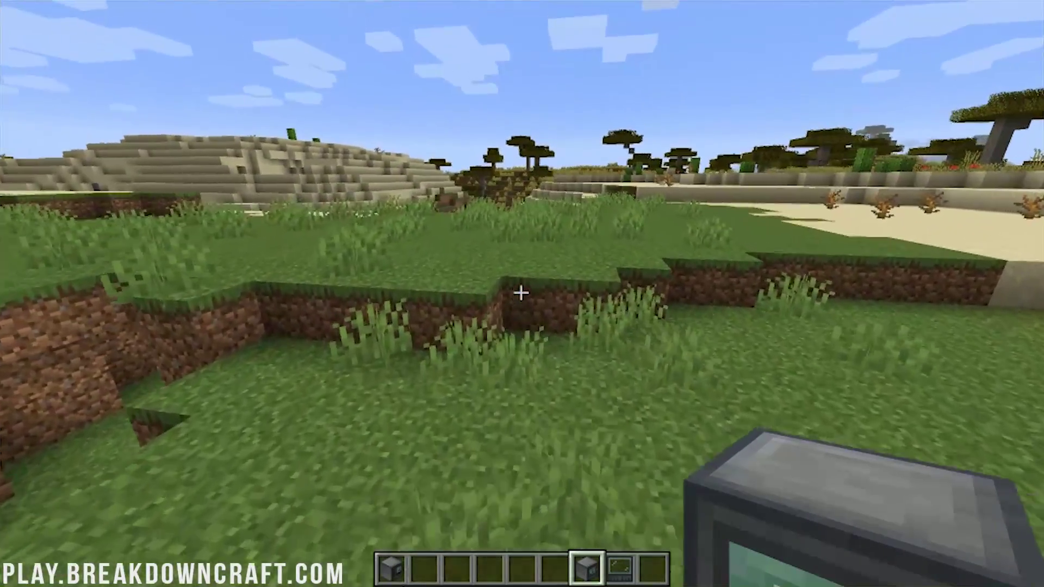
pyautogui.press('space')
pyautogui.press('w')
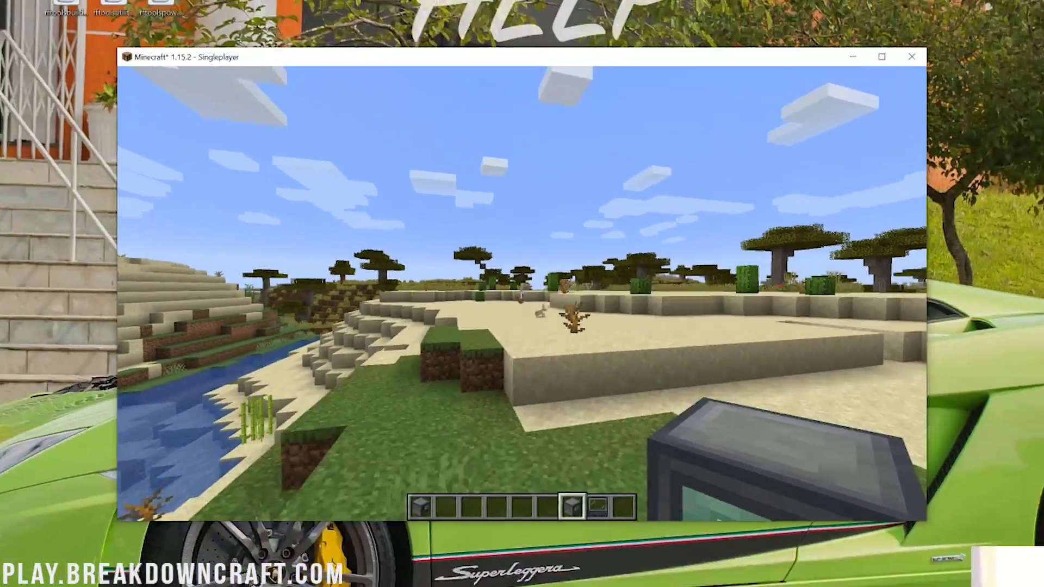
pyautogui.press('w')
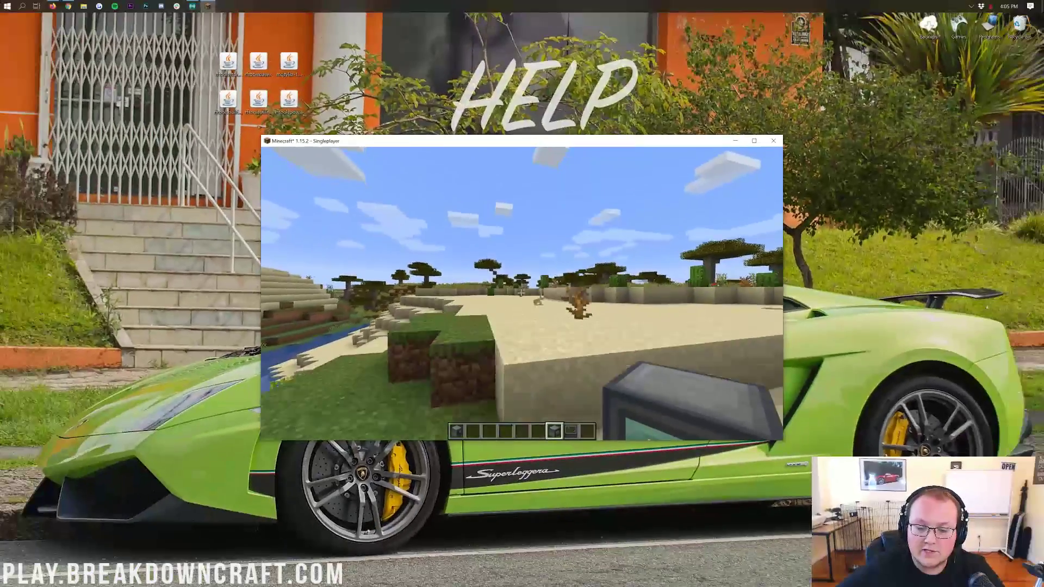
pyautogui.press('w')
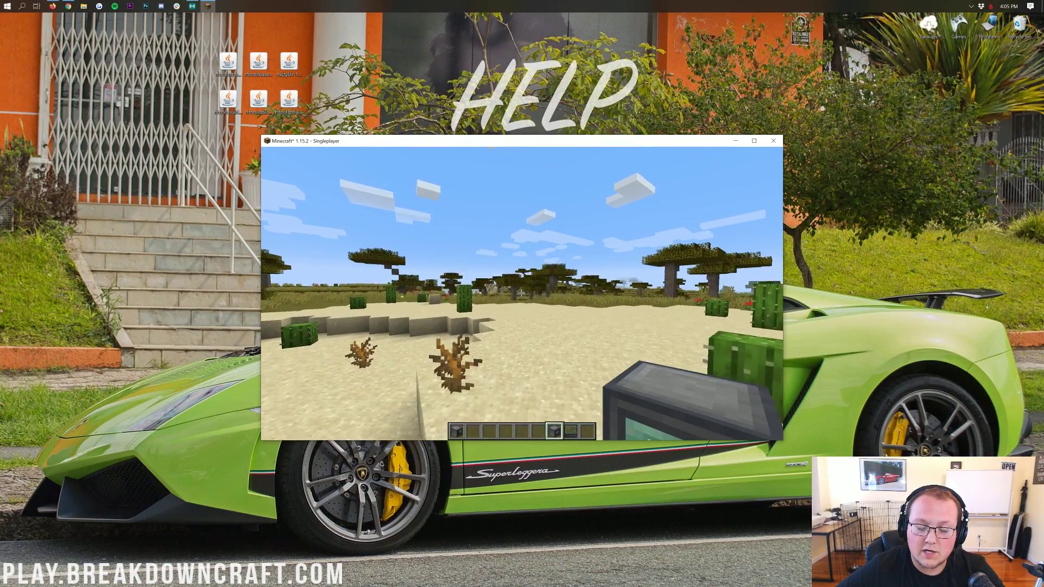
pyautogui.press('w')
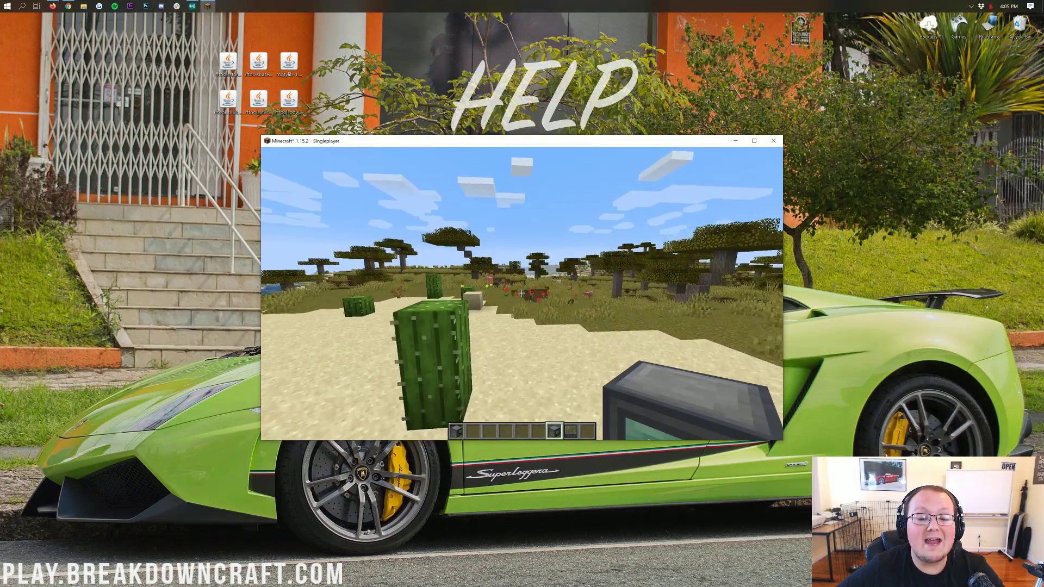
pyautogui.press('w')
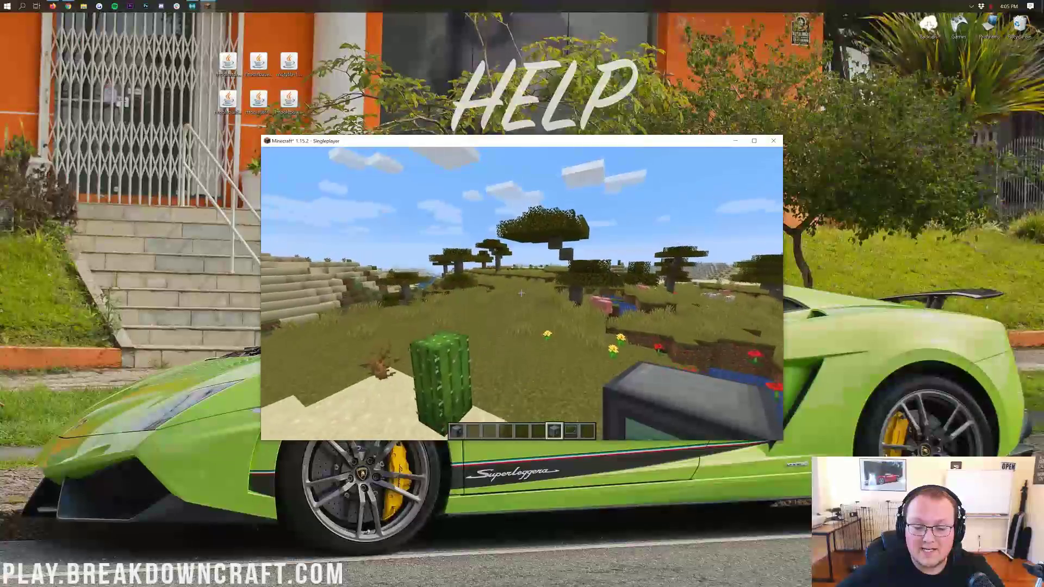
pyautogui.press('w')
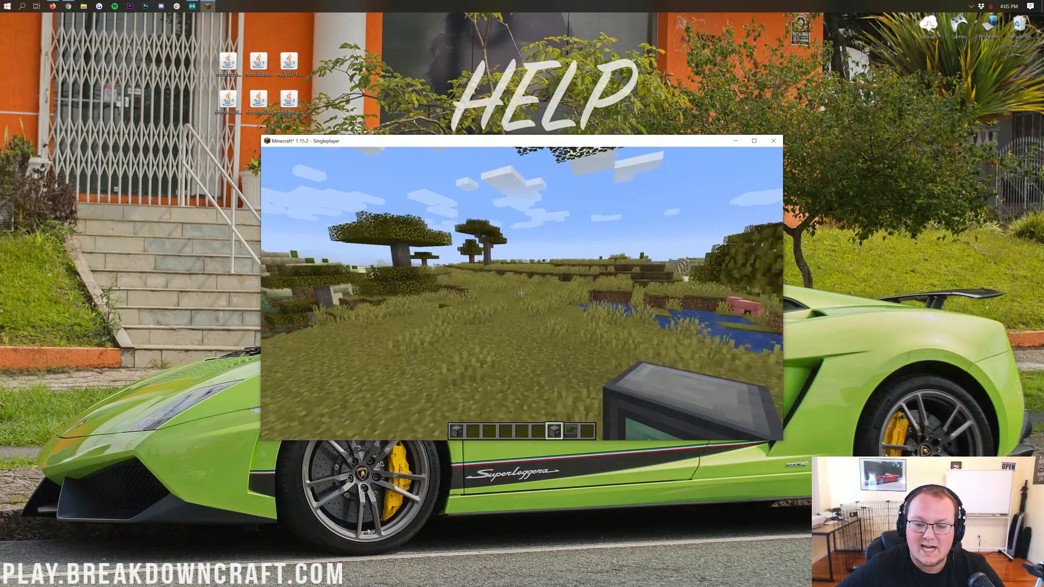
pyautogui.press('w')
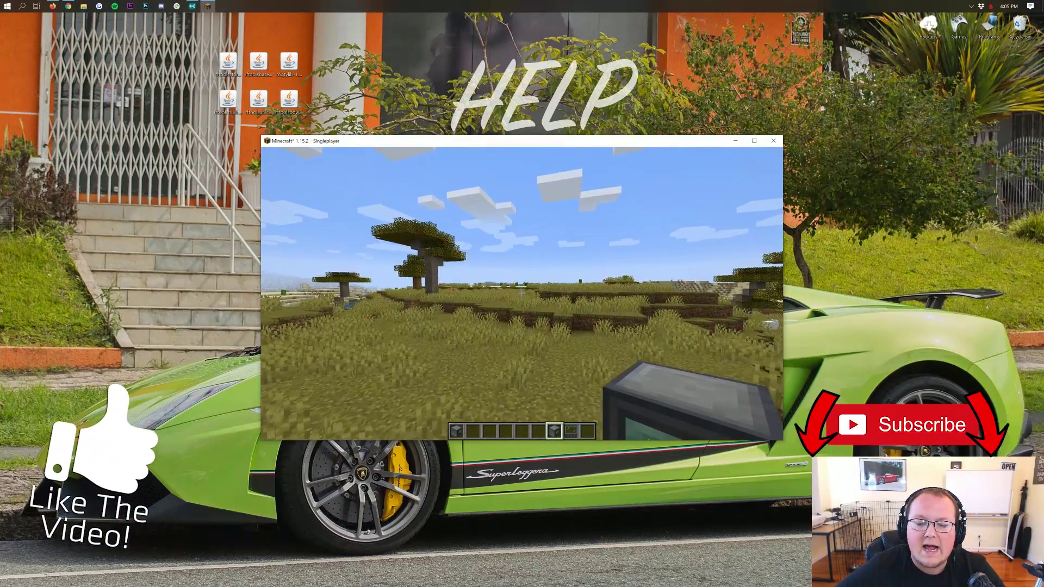
pyautogui.press('w')
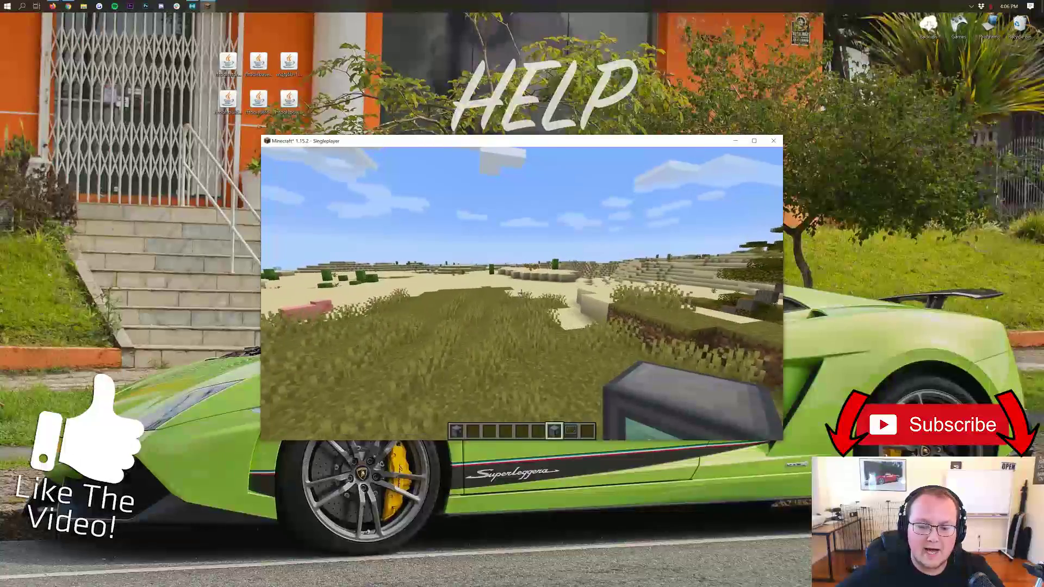
pyautogui.press('w')
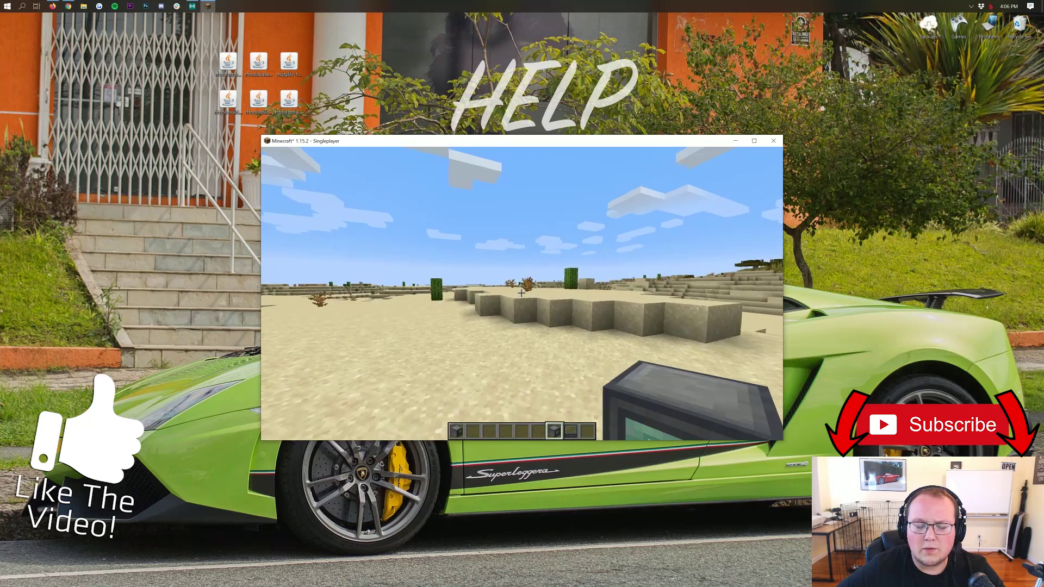
pyautogui.press('w')
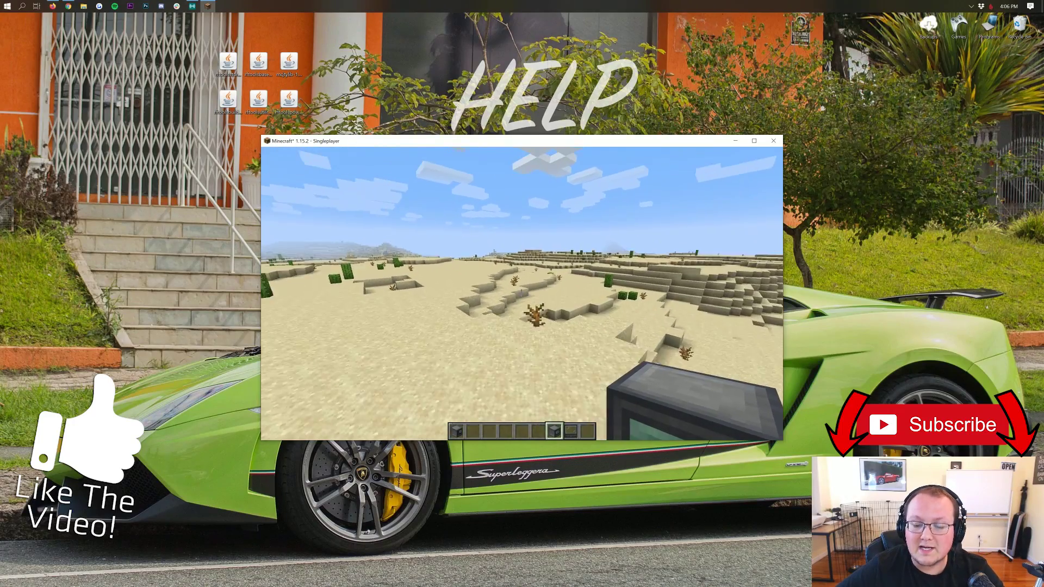
pyautogui.press('w')
pyautogui.press('w')
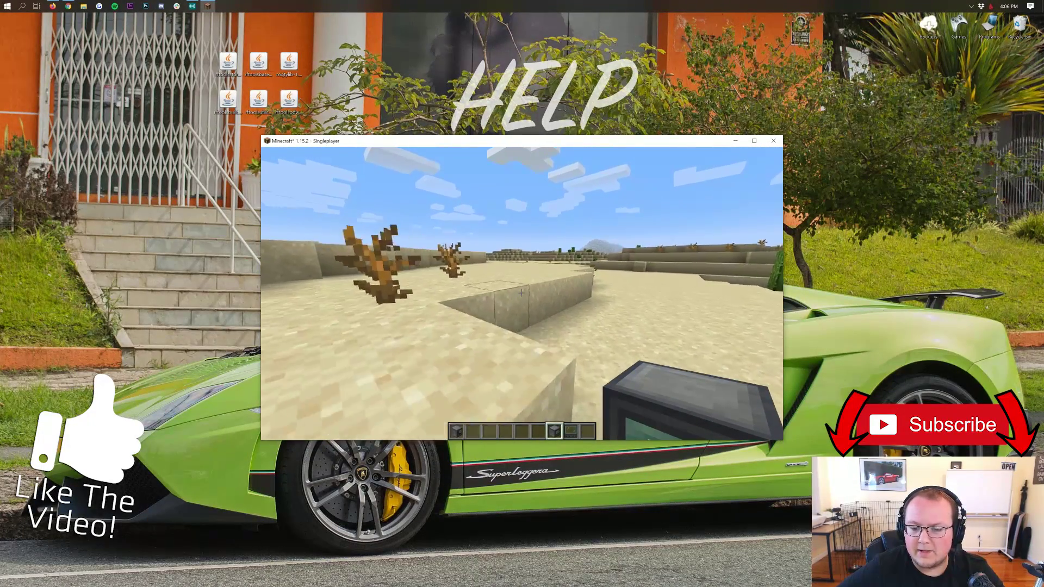
pyautogui.press('w')
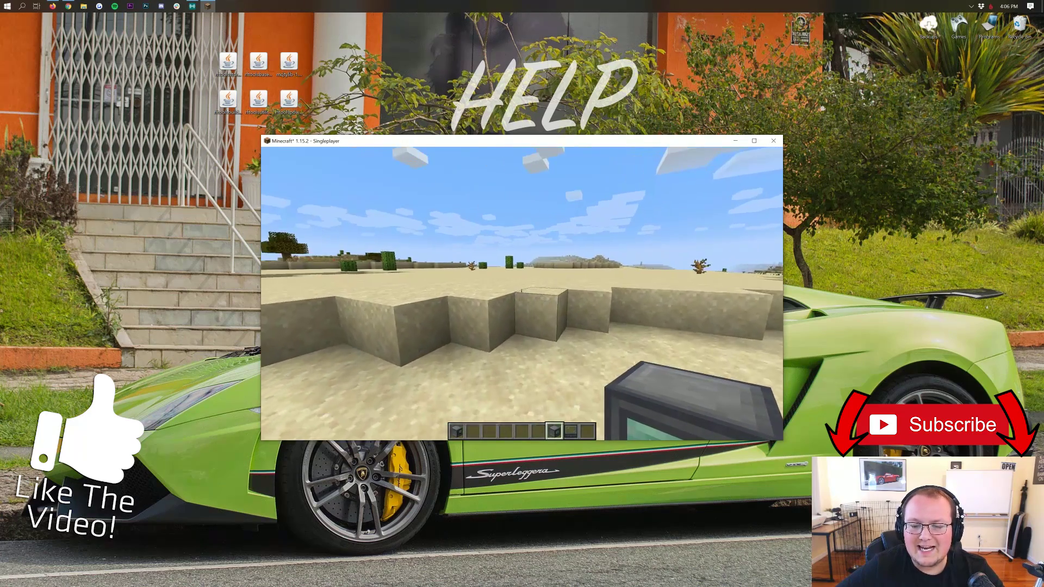